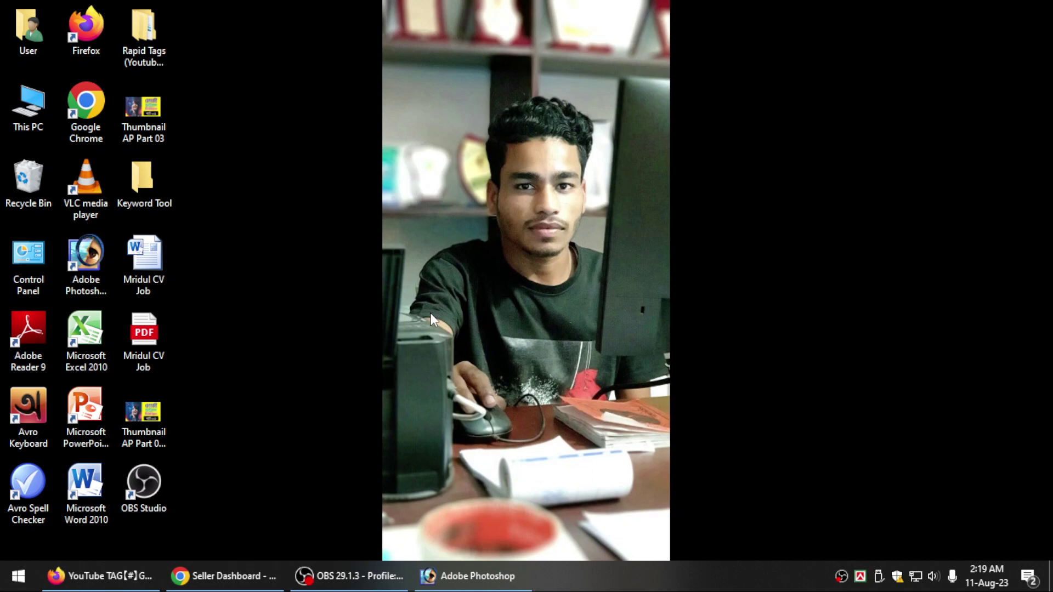
# Step: Refresh the Windows desktop five times from its right-click menu
pyautogui.rightClick(331, 235)
pyautogui.click(373, 283)
pyautogui.rightClick(326, 238)
pyautogui.click(362, 277)
pyautogui.rightClick(297, 214)
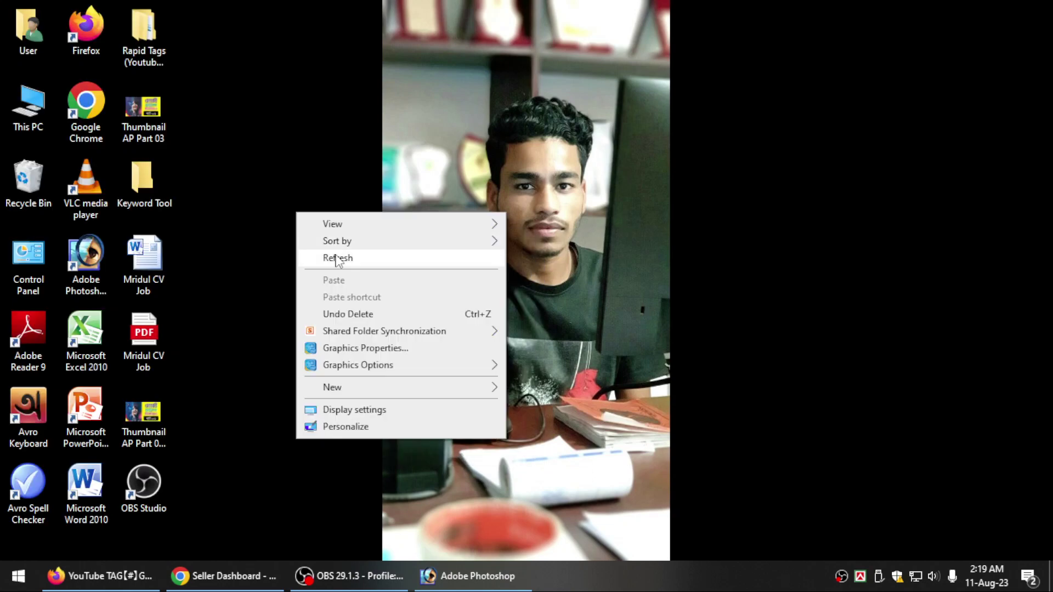
pyautogui.click(335, 257)
pyautogui.rightClick(282, 198)
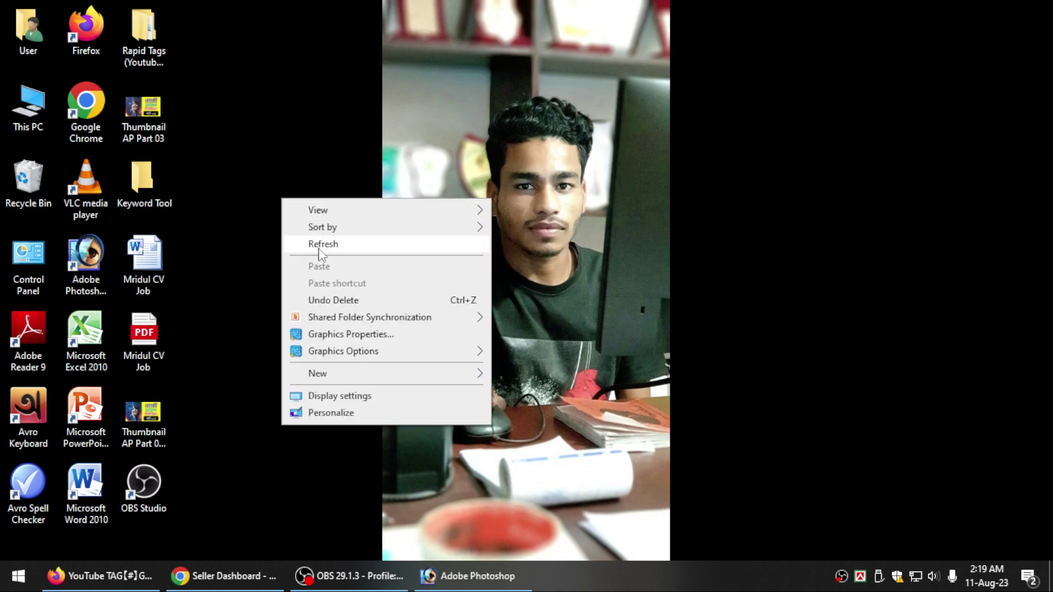
pyautogui.click(319, 250)
pyautogui.rightClick(318, 246)
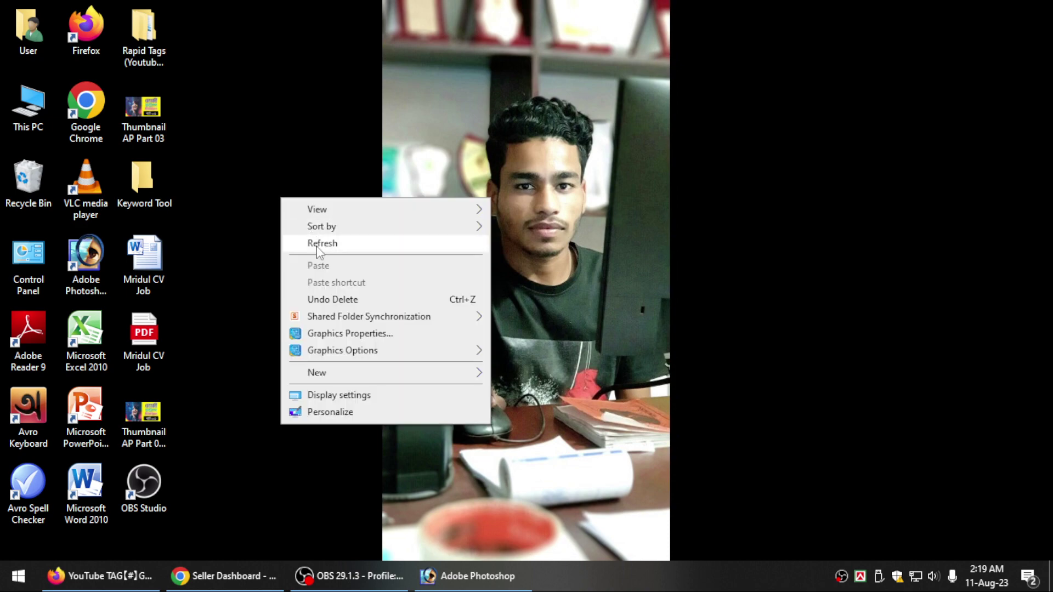
pyautogui.click(318, 248)
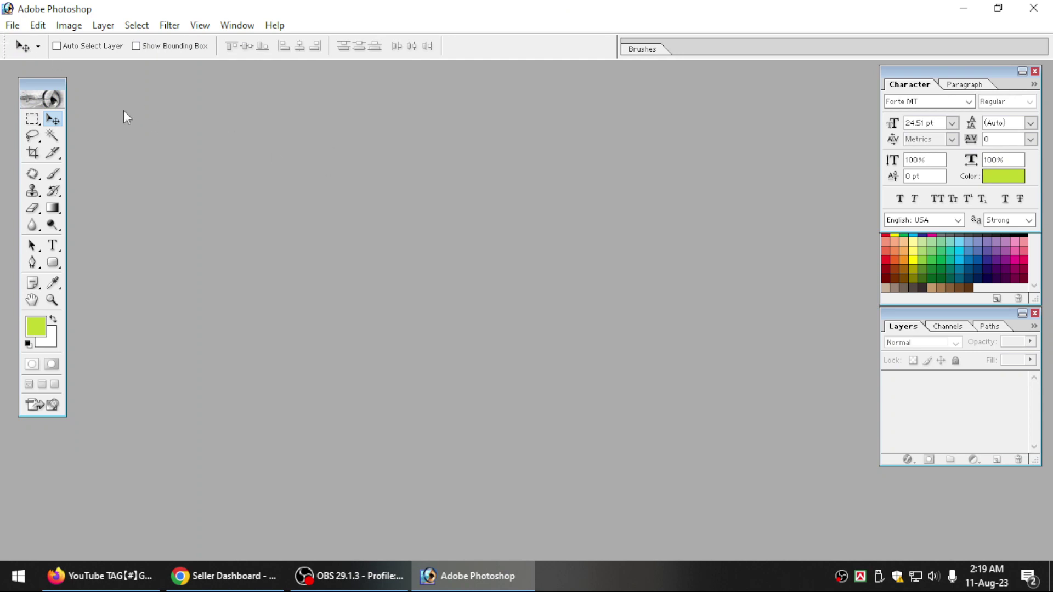
# Step: Look through the Edit menu twice, then start a new A4 document at 300 pixels/inch with Ctrl+N
pyautogui.click(39, 25)
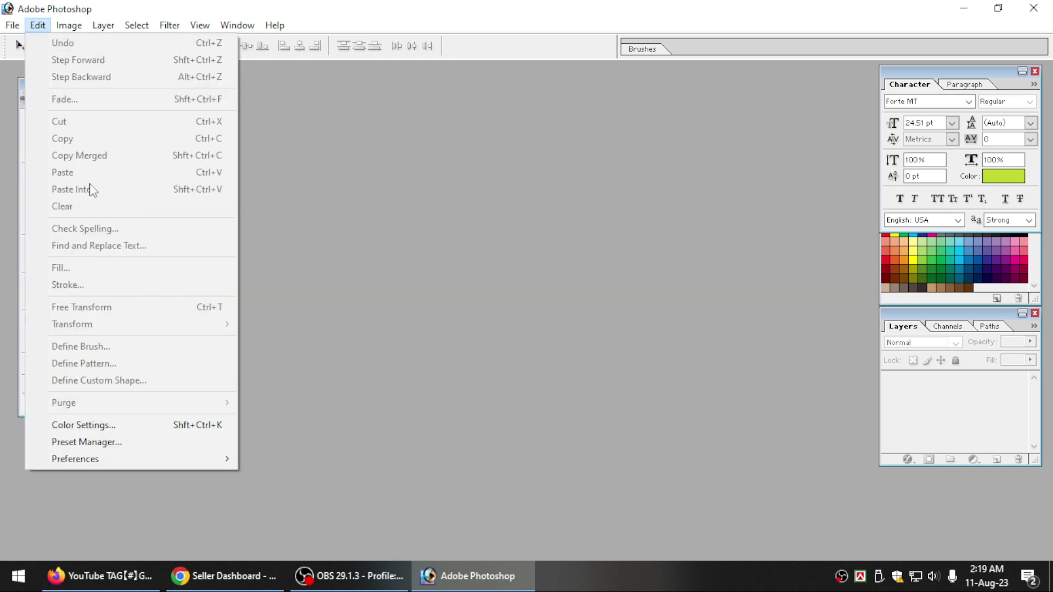
pyautogui.click(591, 278)
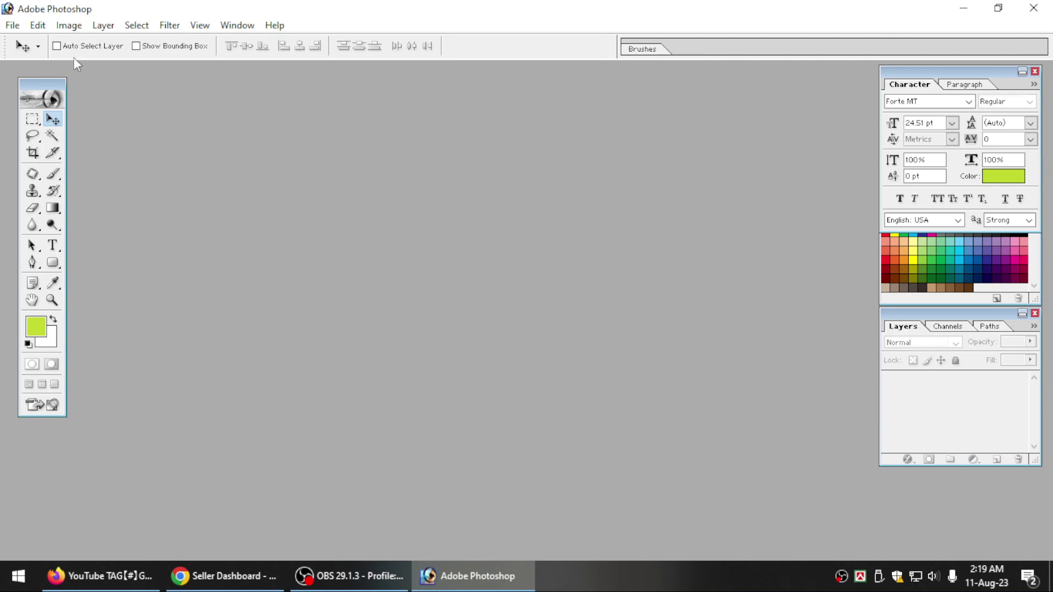
pyautogui.click(38, 26)
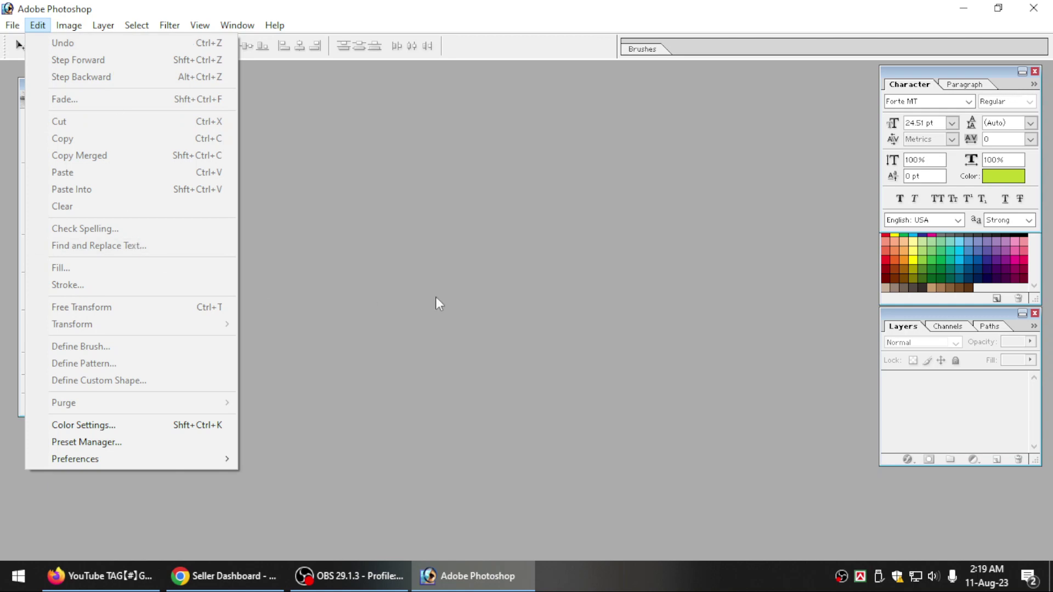
pyautogui.click(442, 248)
pyautogui.hotkey('ctrl', 'n')
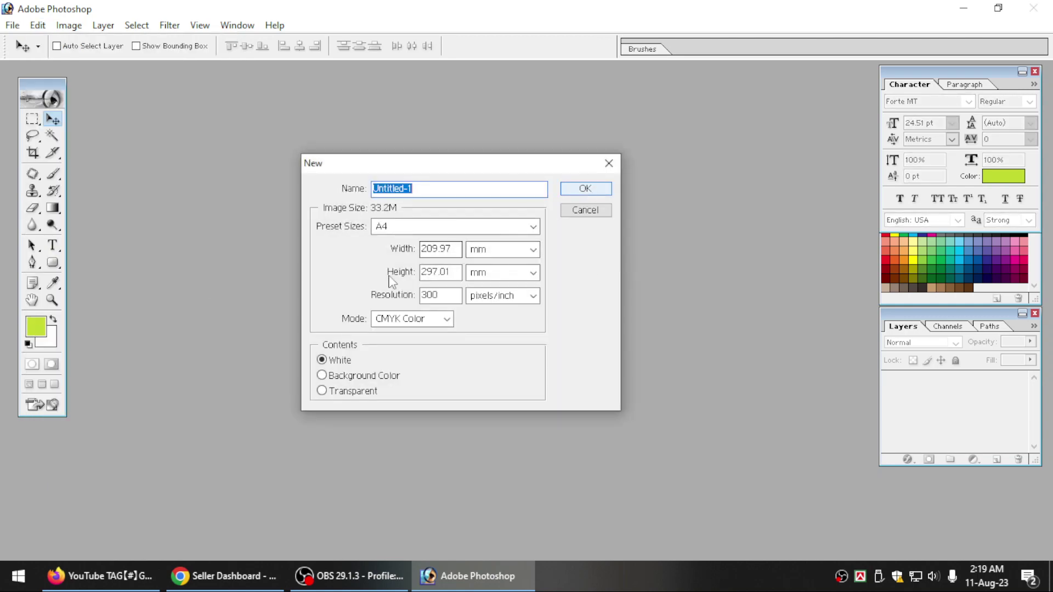
# Step: Create the A4 document in RGB Color mode and maximise the Untitled-1 window
pyautogui.click(447, 319)
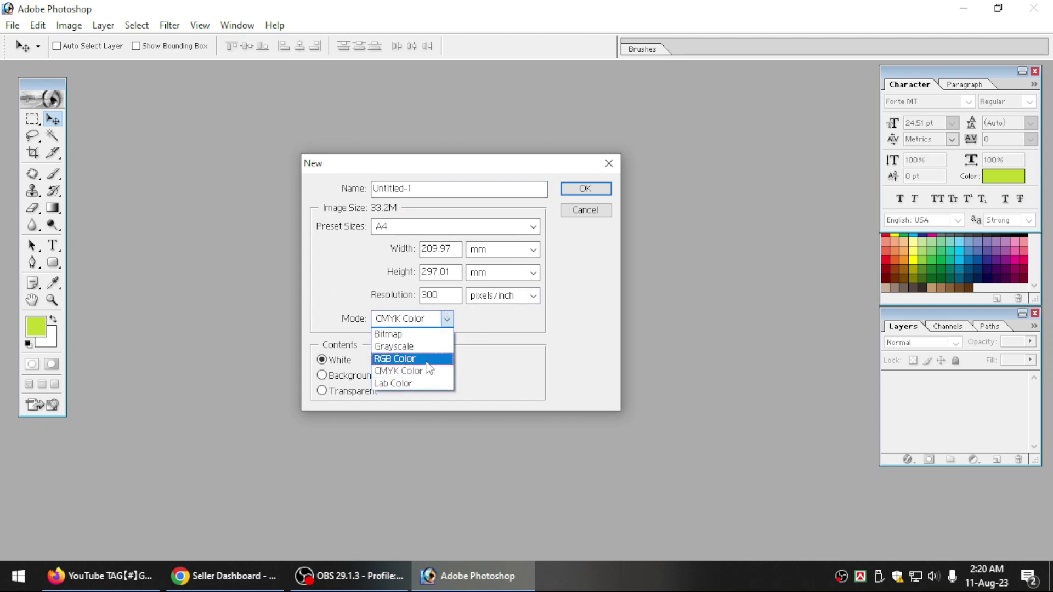
pyautogui.click(433, 359)
pyautogui.click(586, 188)
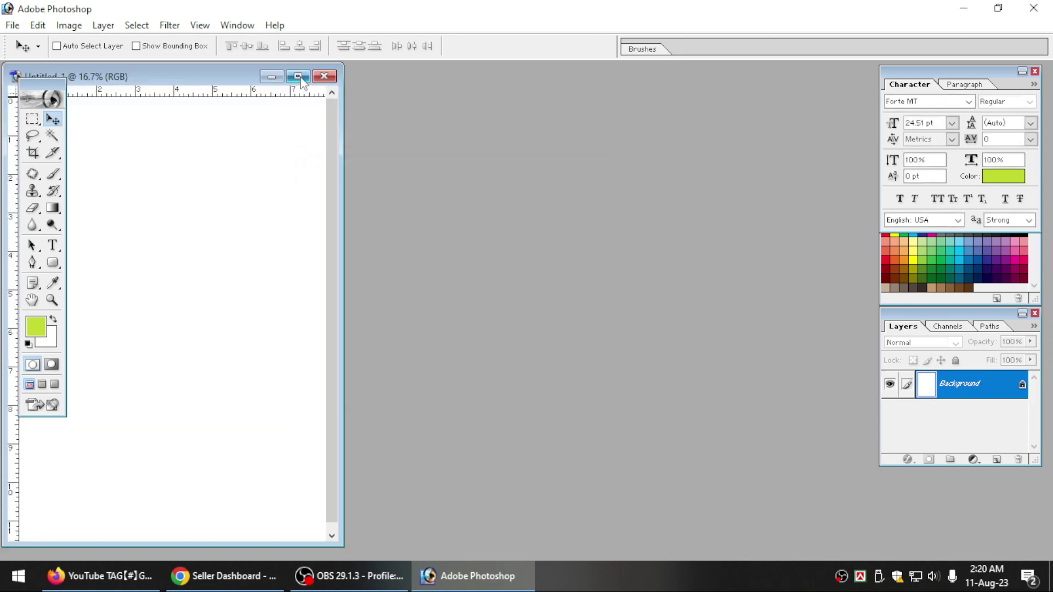
pyautogui.click(298, 76)
# Step: Browse the Edit menu twice without running a command
pyautogui.click(56, 25)
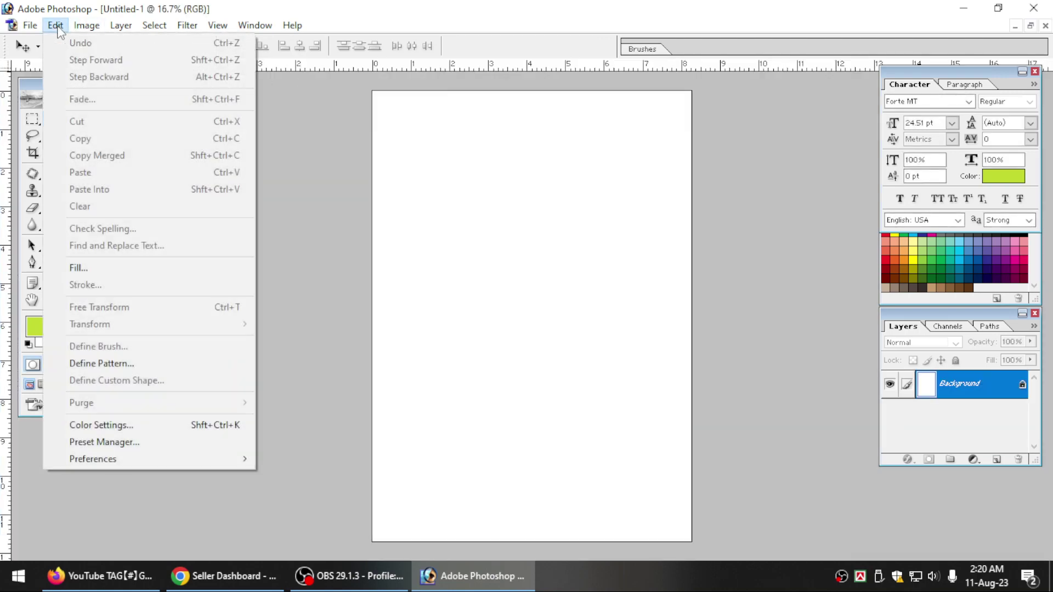
pyautogui.click(568, 261)
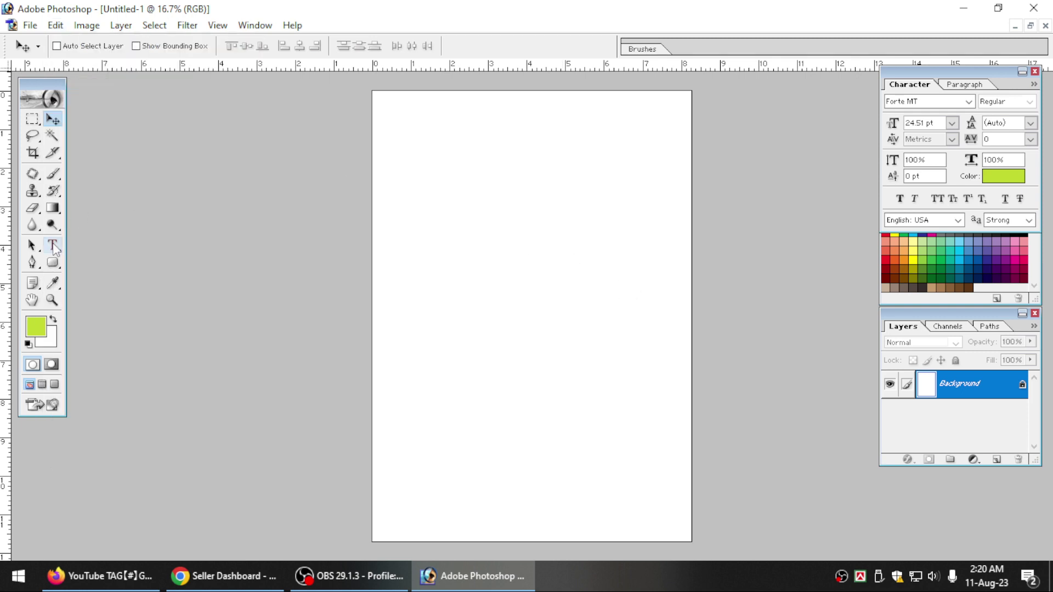
pyautogui.click(56, 25)
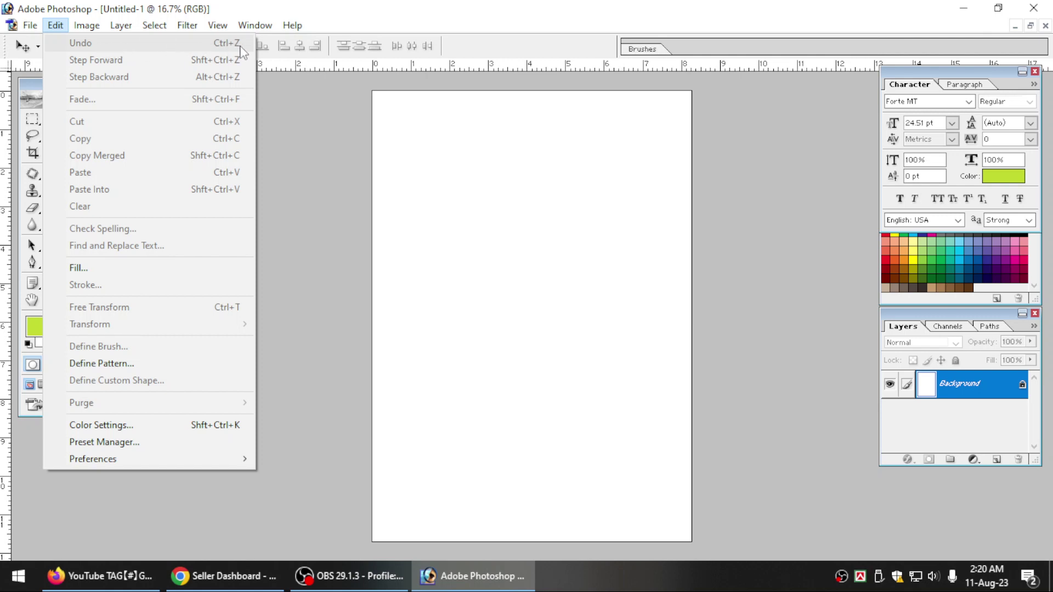
pyautogui.click(442, 188)
# Step: Add a text line reading 'dfsdfsfsf' in the upper middle of the page
pyautogui.click(60, 248)
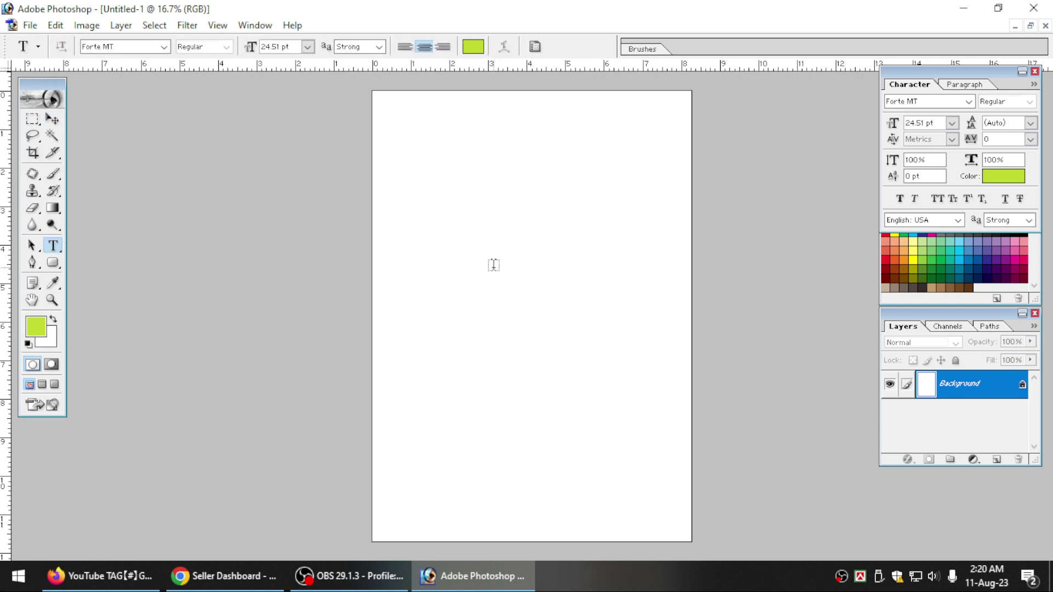
pyautogui.click(494, 264)
pyautogui.write('dfsdfsfsf')
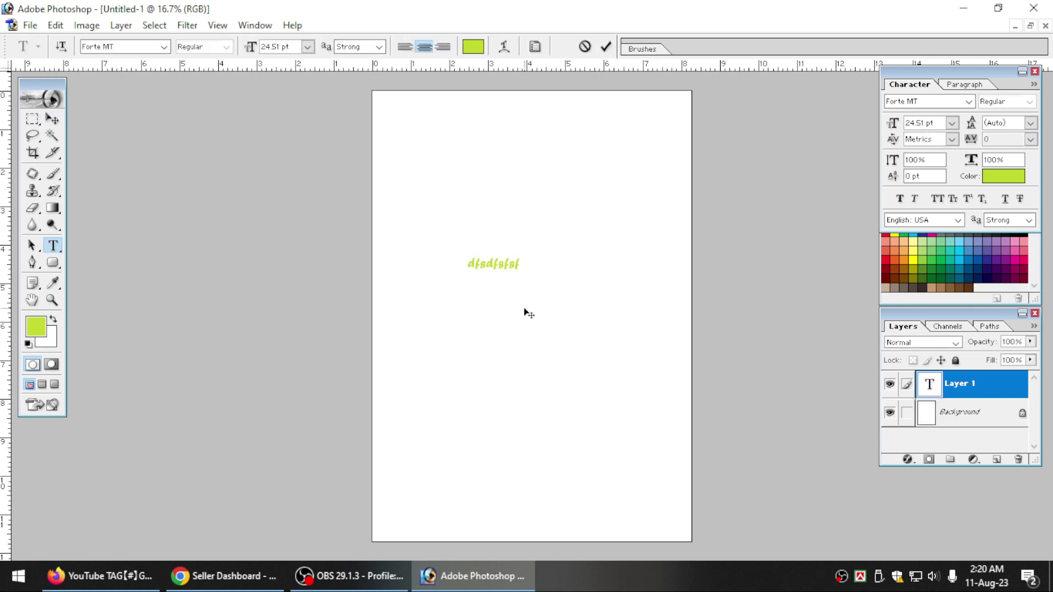
# Step: Set the placeholder text's font to Arial Bold
pyautogui.doubleClick(496, 266)
pyautogui.click(123, 48)
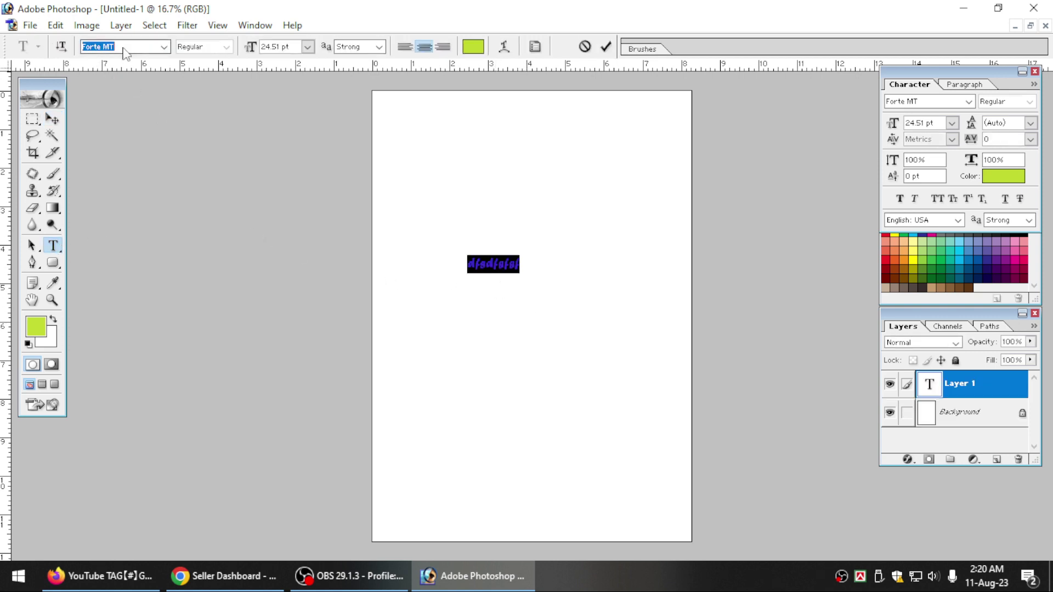
pyautogui.write('Arial')
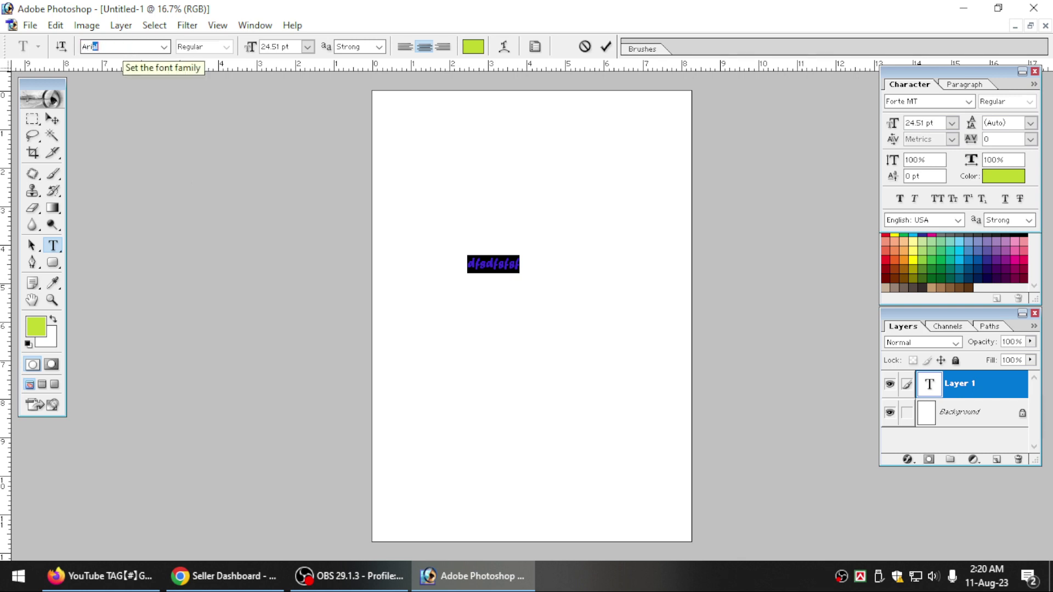
pyautogui.press('Return')
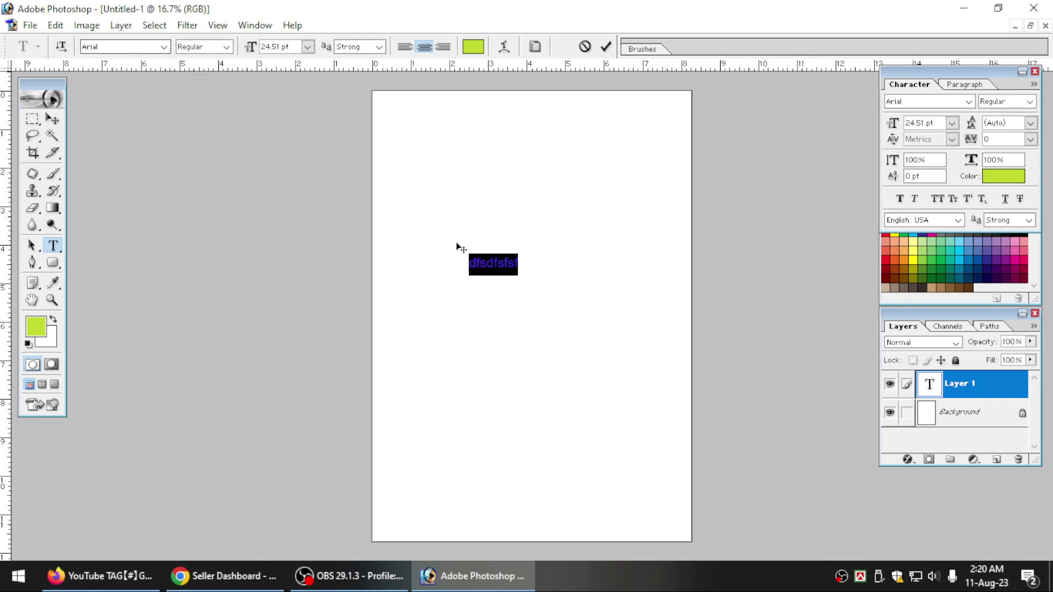
pyautogui.click(223, 47)
pyautogui.click(193, 88)
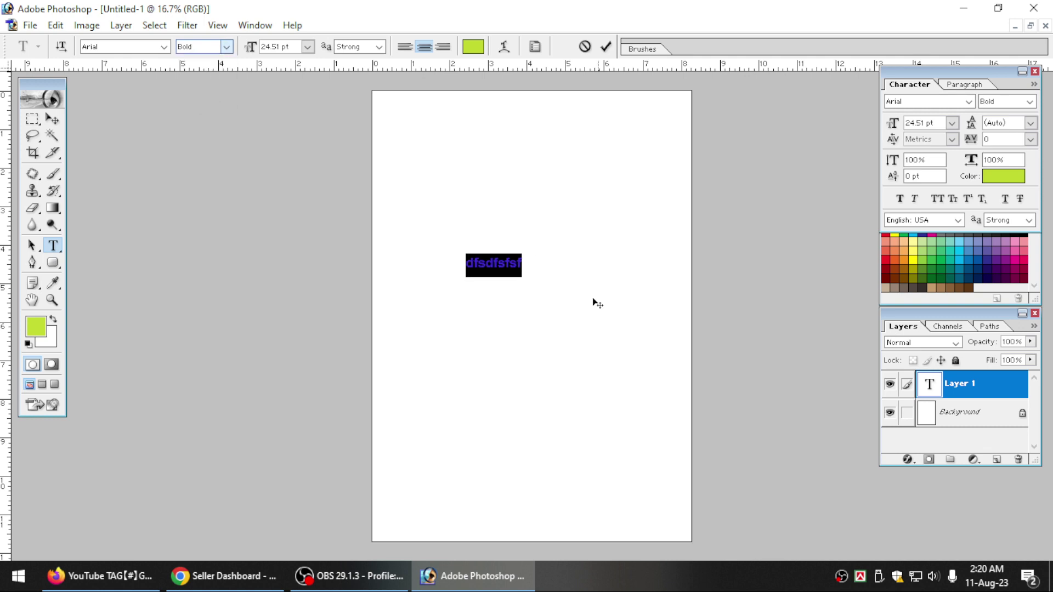
# Step: Color the text black (CMYK 100 values) and commit it
pyautogui.click(492, 266)
pyautogui.doubleClick(492, 266)
pyautogui.click(36, 327)
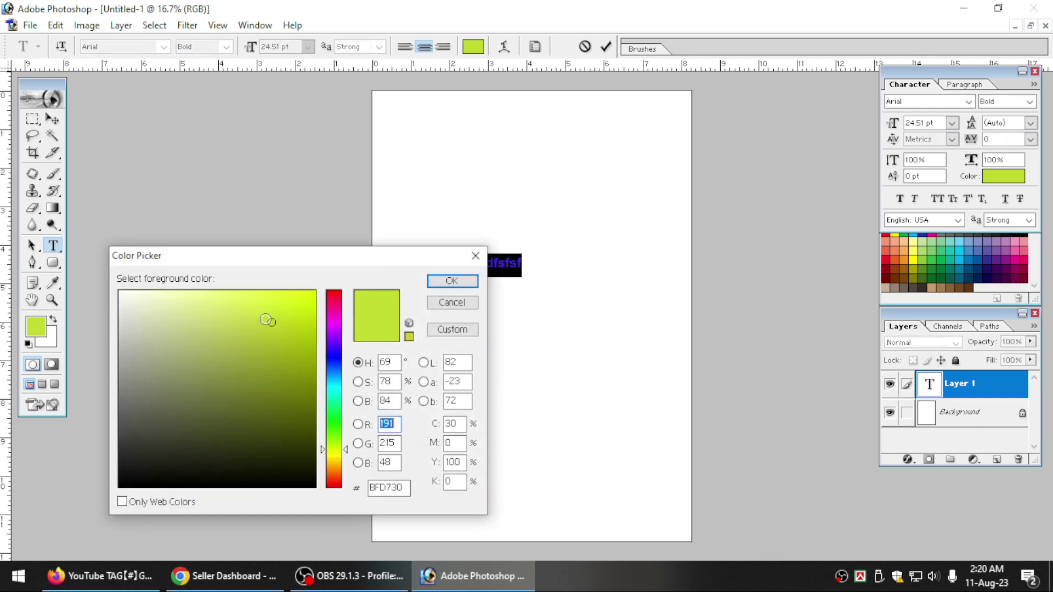
pyautogui.moveTo(249, 431); pyautogui.dragTo(464, 548)
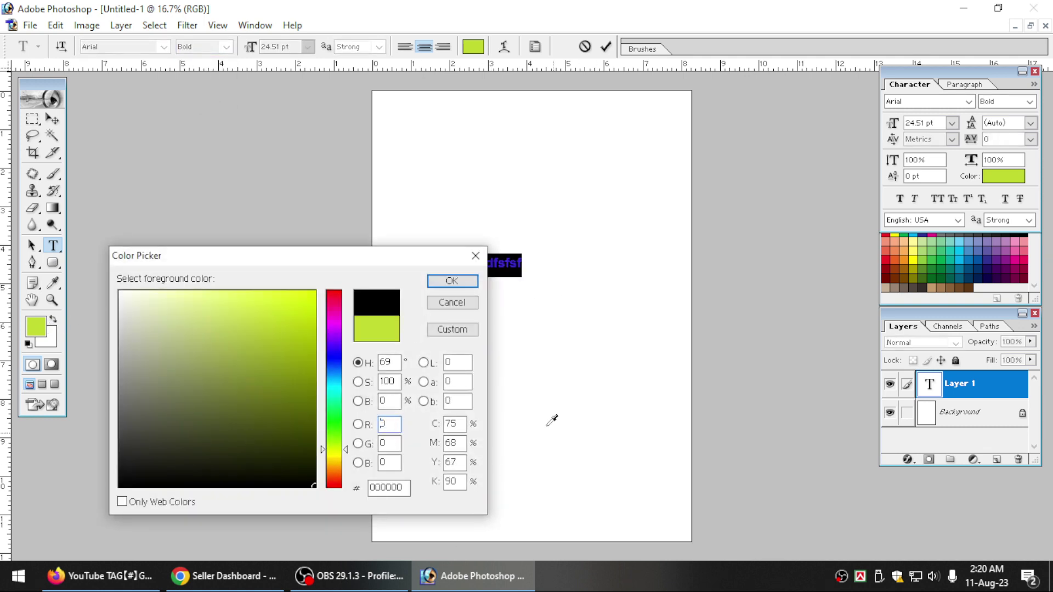
pyautogui.click(451, 423)
pyautogui.write('100')
pyautogui.press('Tab')
pyautogui.write('100')
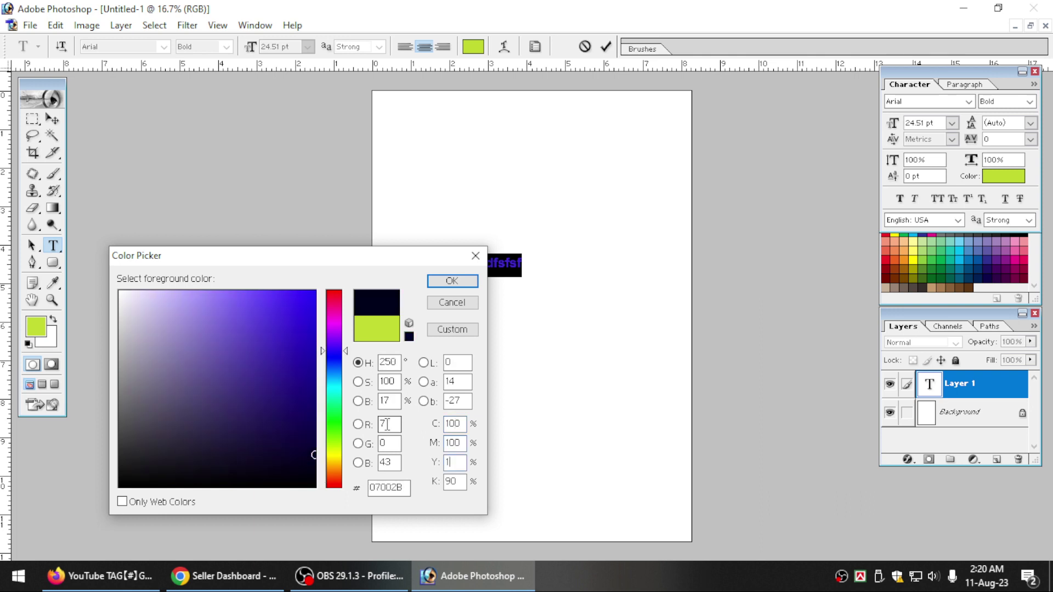
pyautogui.press('Tab')
pyautogui.write('100')
pyautogui.press('Tab')
pyautogui.write('100')
pyautogui.press('Return')
pyautogui.hotkey('ctrl', 'Return')
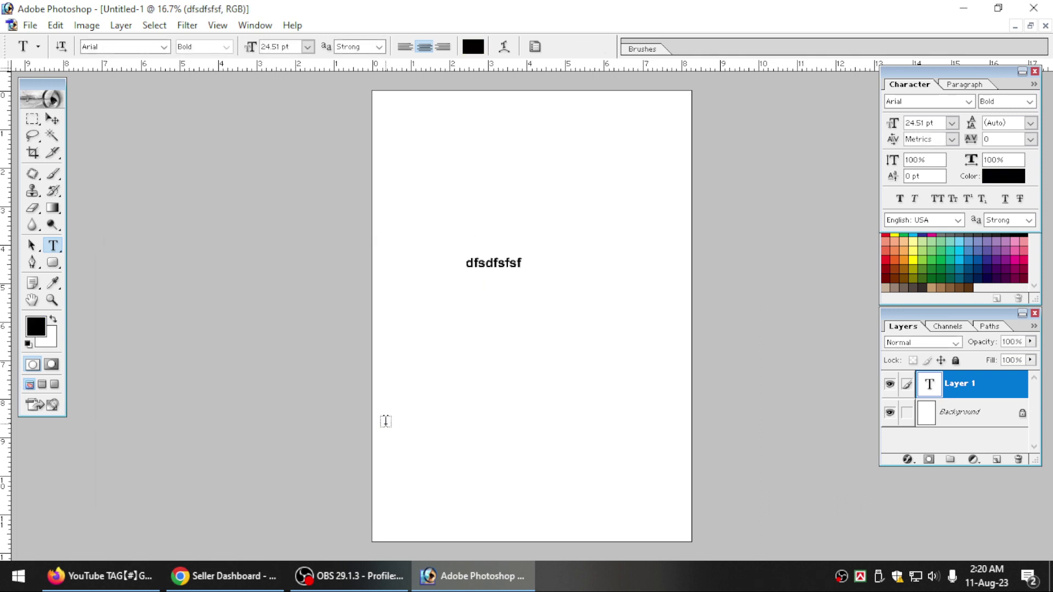
# Step: Replace the placeholder text with the word 'Bangladesh' and commit it
pyautogui.click(484, 266)
pyautogui.doubleClick(484, 265)
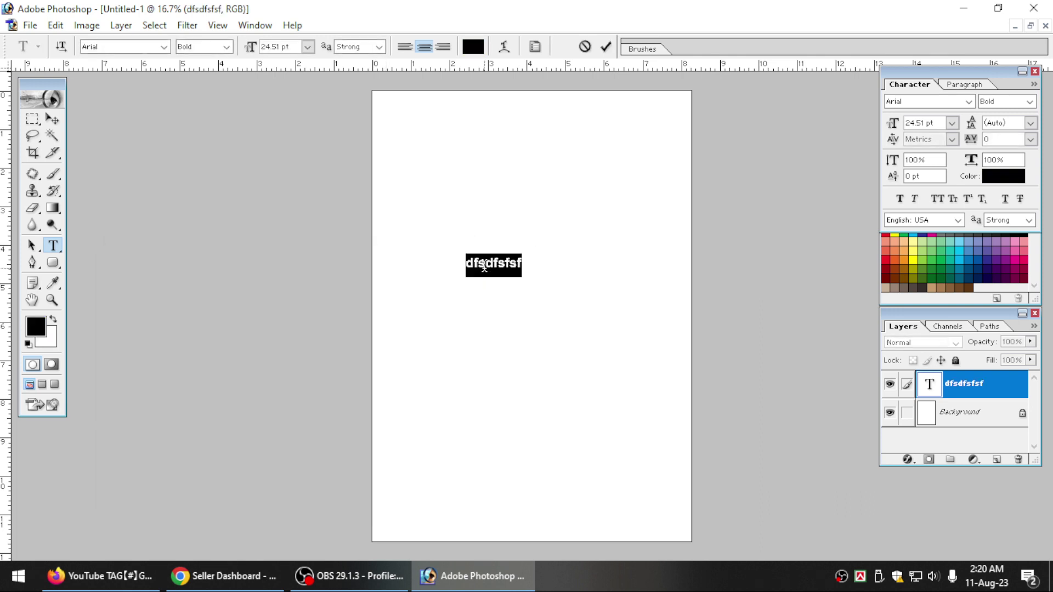
pyautogui.write('Banglades')
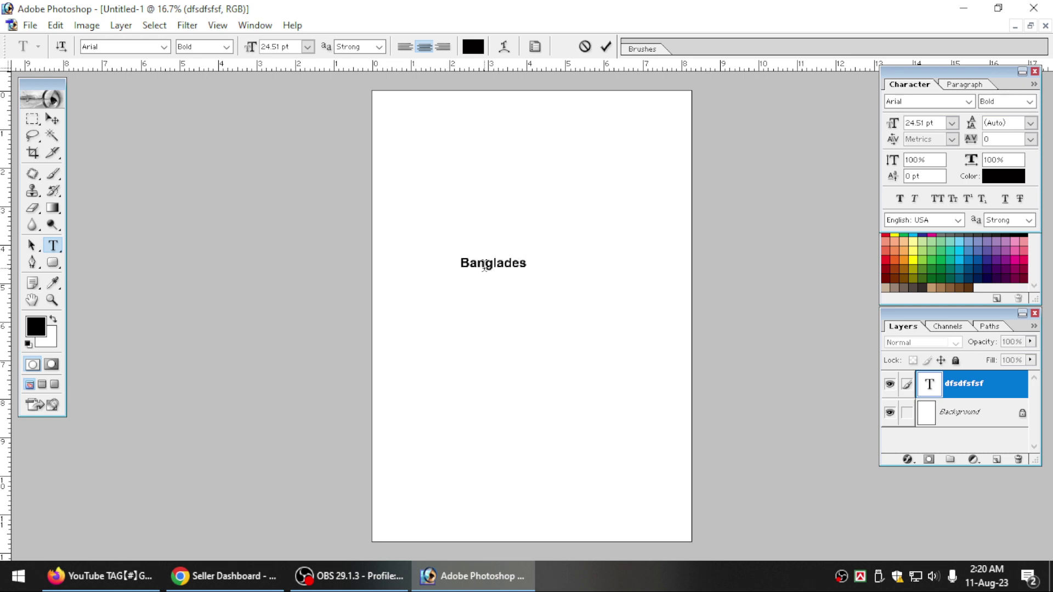
pyautogui.press('BackSpace')
pyautogui.press('BackSpace')
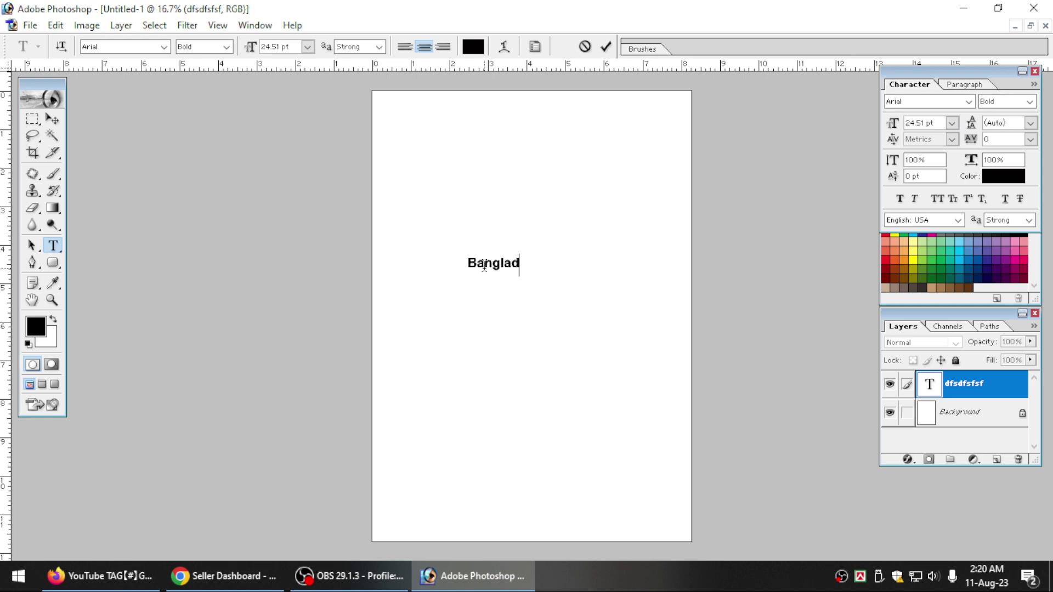
pyautogui.write('esh')
pyautogui.hotkey('ctrl', 'Return')
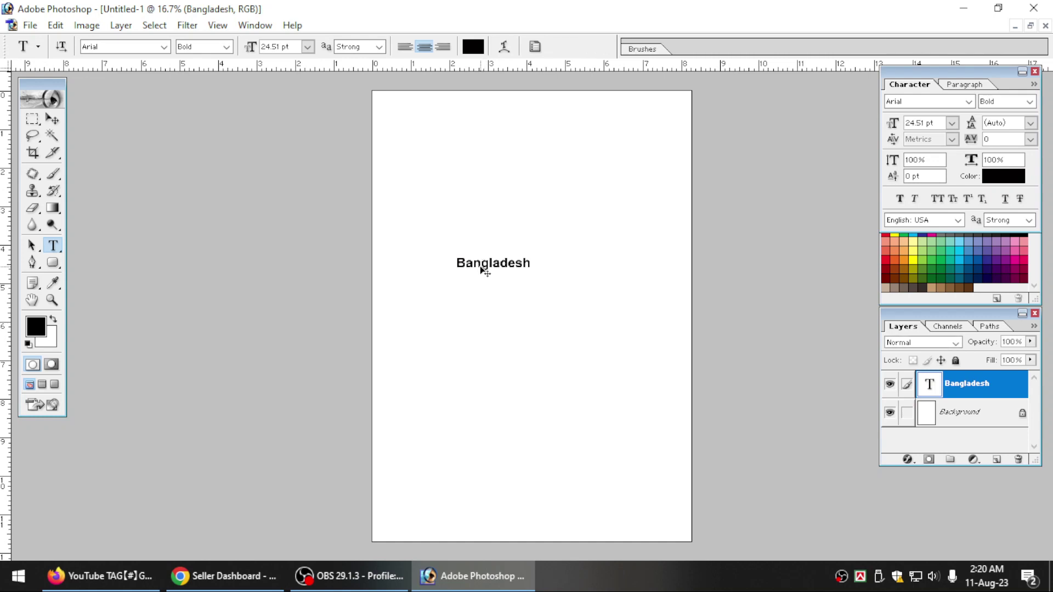
# Step: Enlarge the Bangladesh text to 44 pt and commit the change
pyautogui.doubleClick(481, 267)
pyautogui.hotkey('ctrl', 'alt', 'shift', '.')
pyautogui.hotkey('ctrl', 'alt', 'shift', '.')
pyautogui.hotkey('ctrl', 'Return')
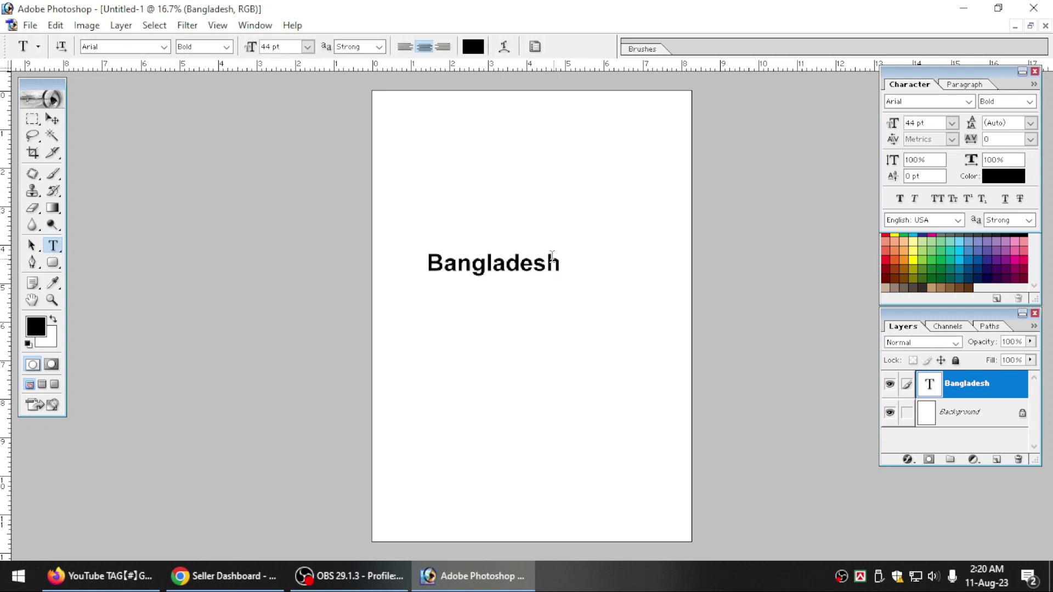
pyautogui.click(552, 255)
pyautogui.hotkey('ctrl', 'Return')
pyautogui.click(53, 26)
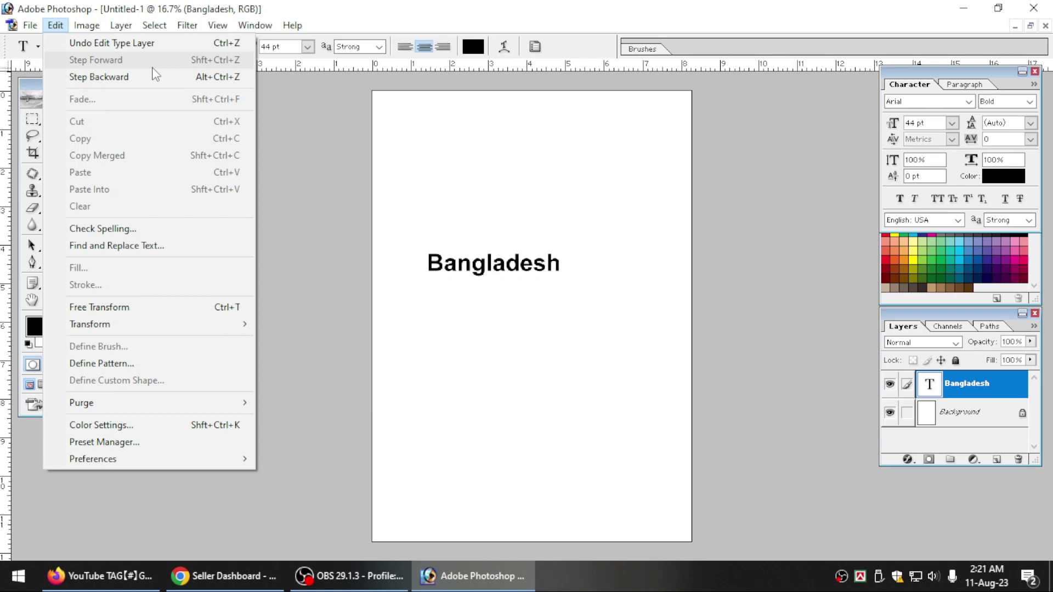
# Step: Select the word Bangladesh and browse the Edit menu without running a command
pyautogui.click(463, 277)
pyautogui.doubleClick(466, 262)
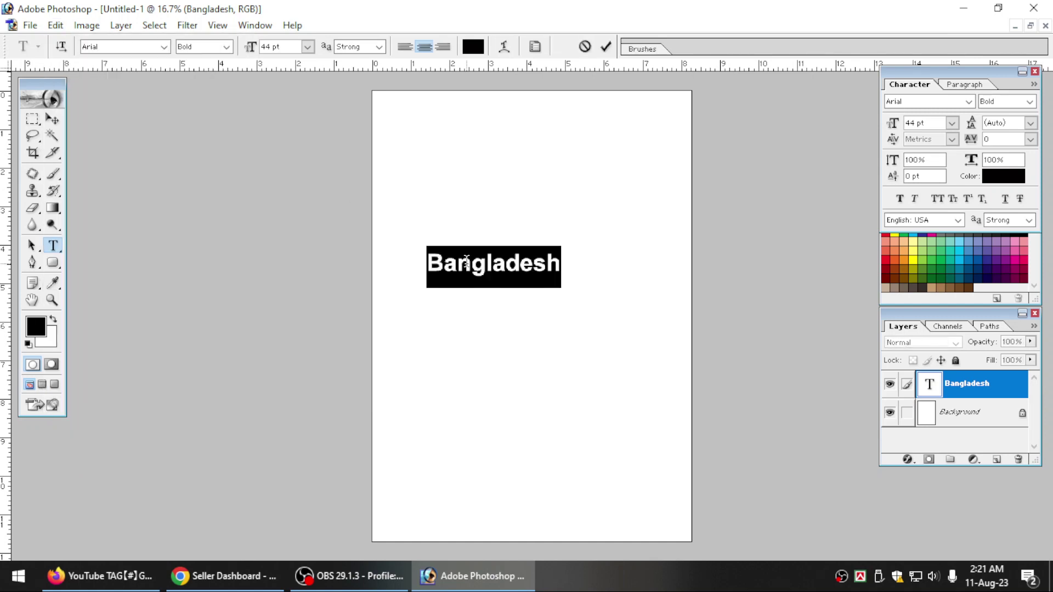
pyautogui.click(55, 25)
pyautogui.moveTo(87, 26)
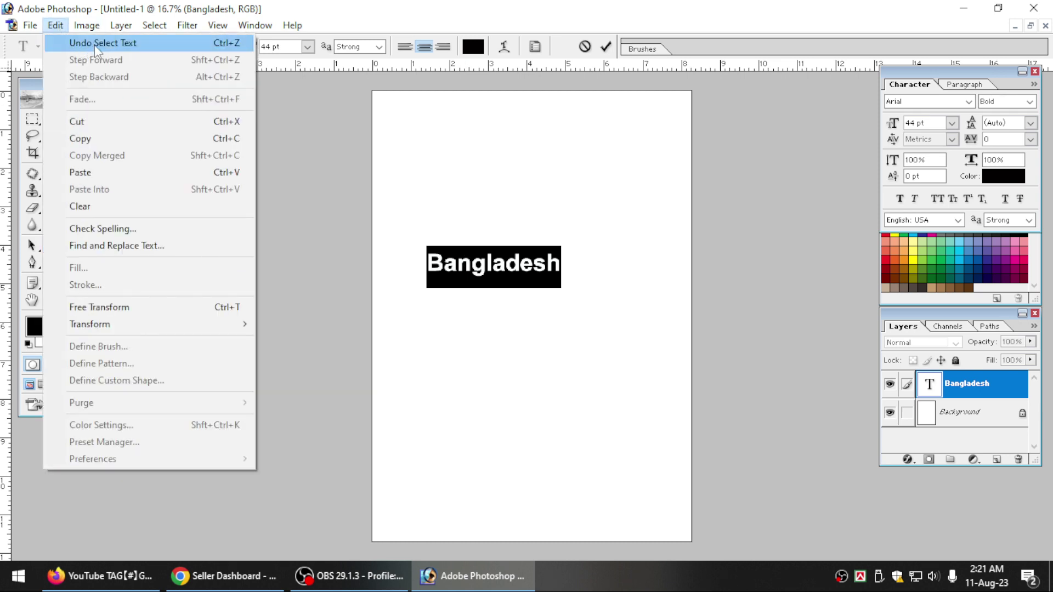
pyautogui.click(491, 257)
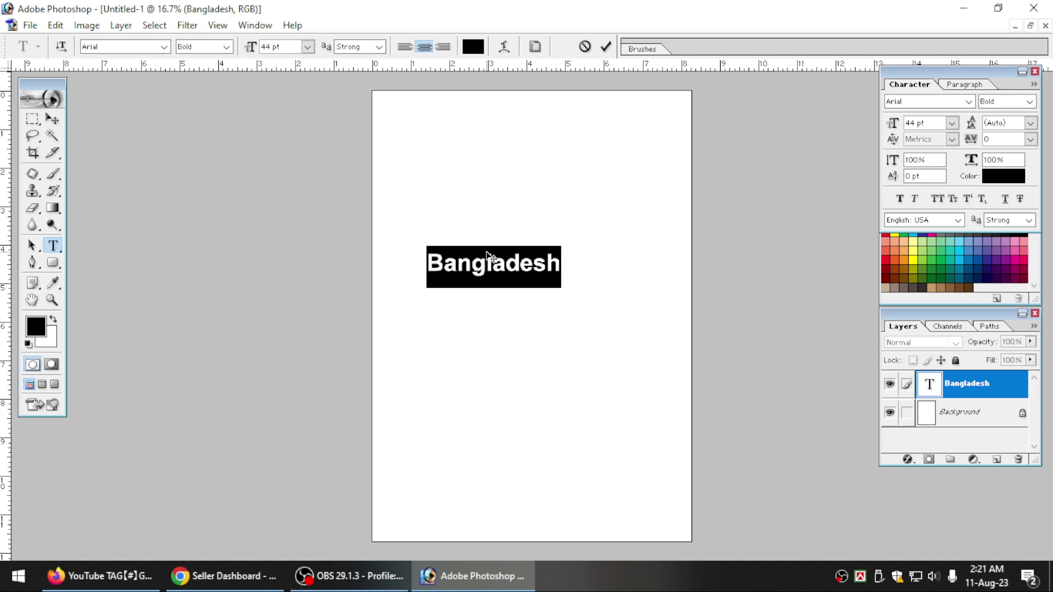
# Step: Commit the text, undo to 24.51 pt, then restore it to 44 pt
pyautogui.hotkey('ctrl', 'Return')
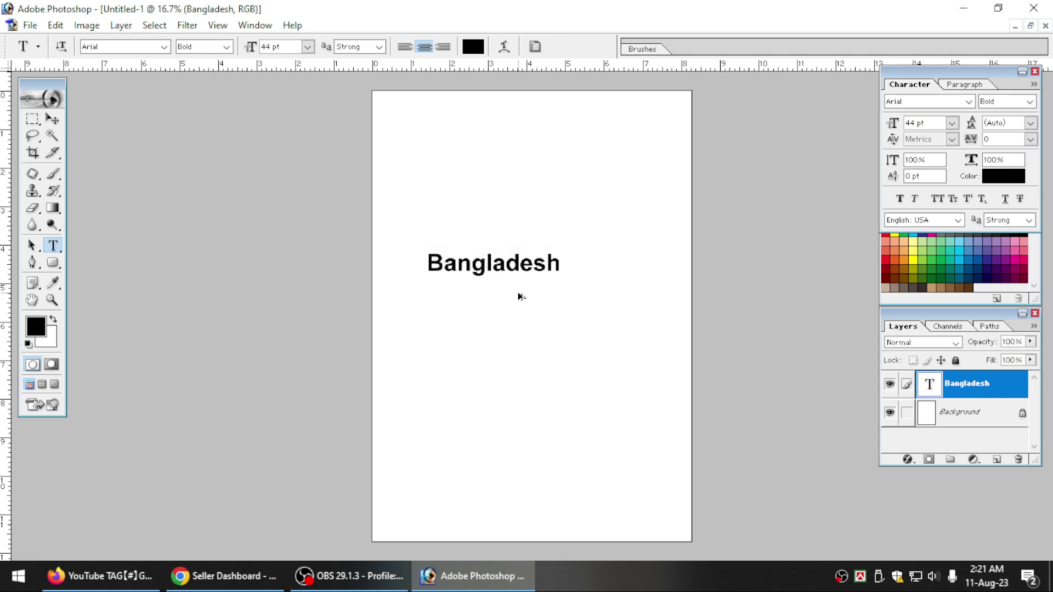
pyautogui.hotkey('ctrl', 'z')
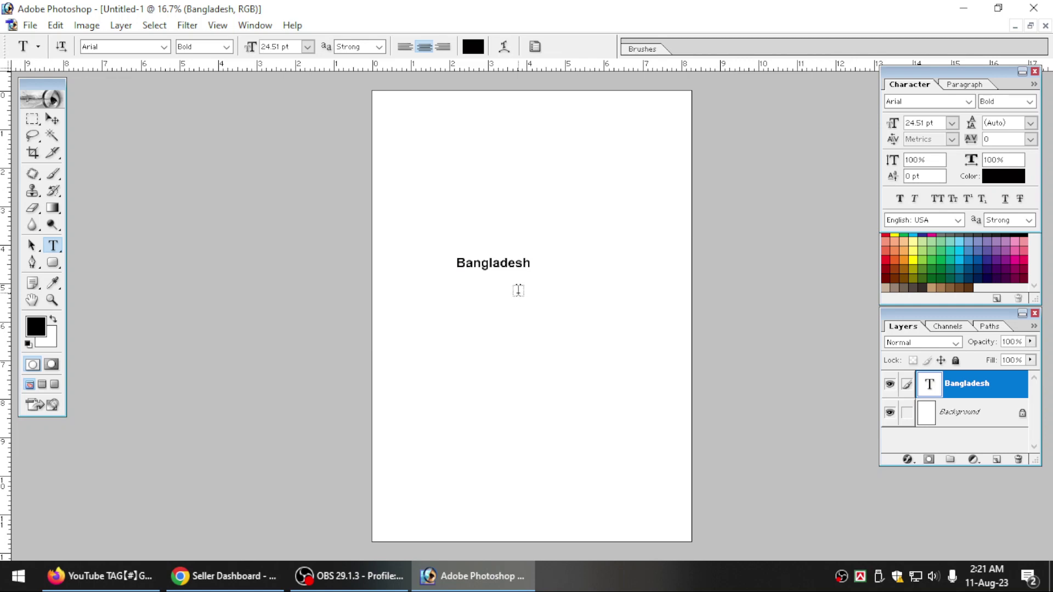
pyautogui.hotkey('ctrl', 'z')
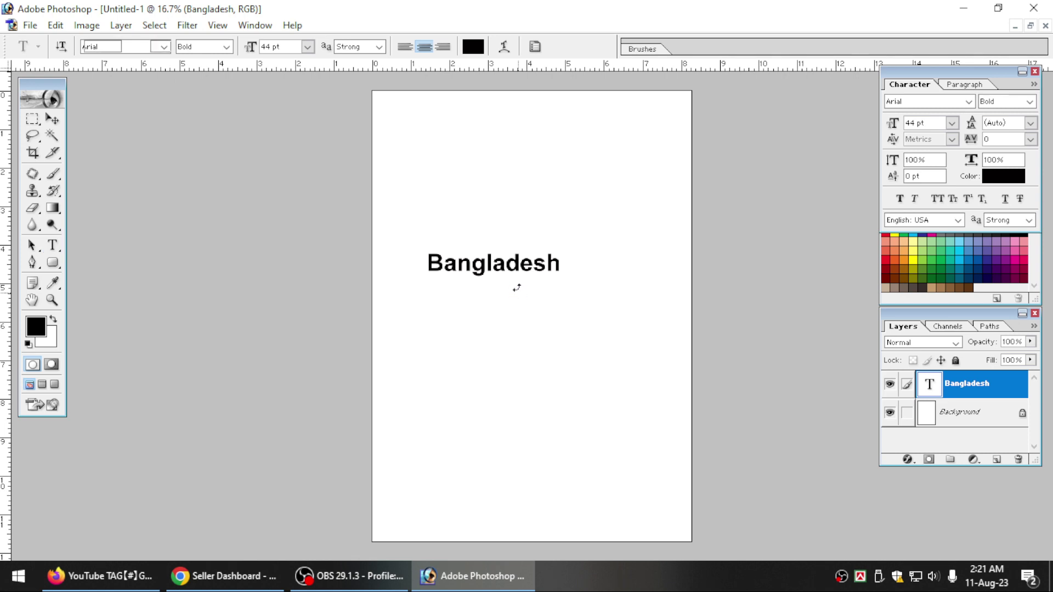
# Step: Free-transform the Bangladesh text from its corner to enlarge it to 48.3 pt
pyautogui.hotkey('ctrl', 't')
pyautogui.moveTo(559, 275)
pyautogui.mouseDown()
pyautogui.moveTo(578, 280)
pyautogui.moveTo(567, 280)
pyautogui.mouseUp()
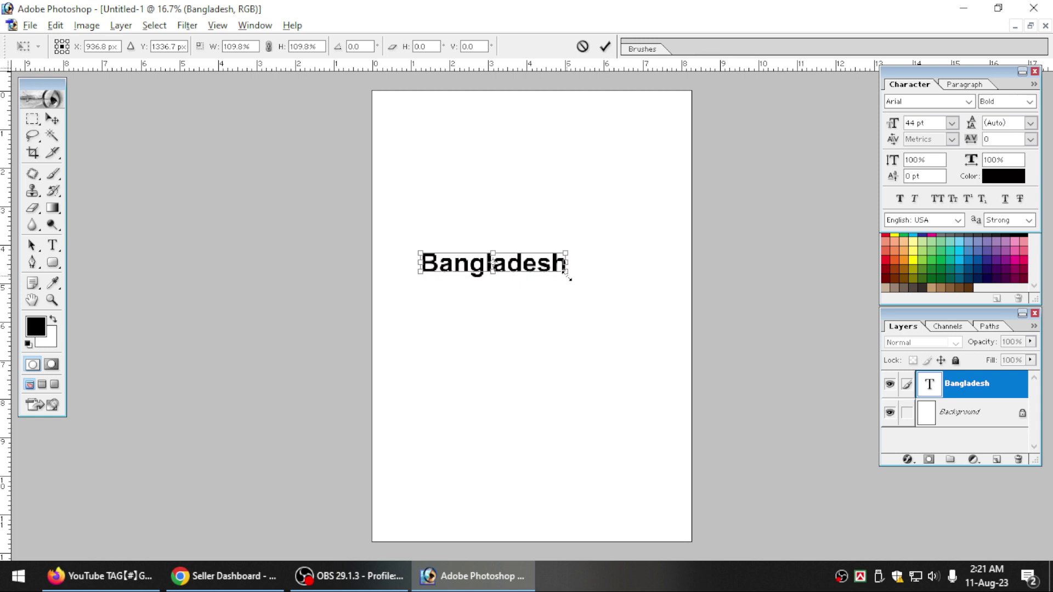
pyautogui.press('Return')
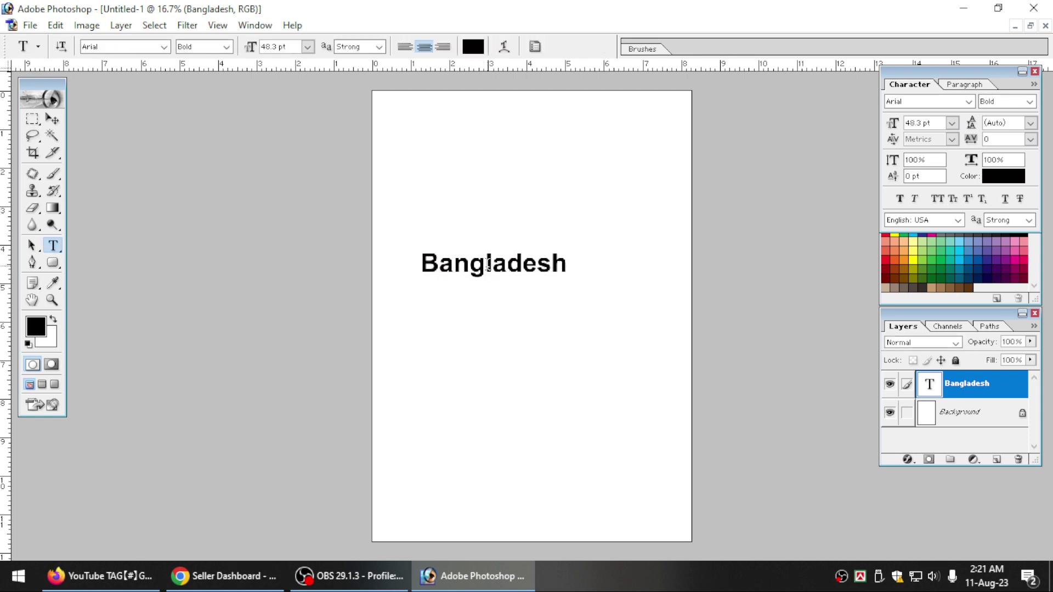
# Step: Re-enter the Bangladesh text and place the caret at the end of the word
pyautogui.click(488, 265)
pyautogui.hotkey('ctrl', 'a')
pyautogui.click(55, 26)
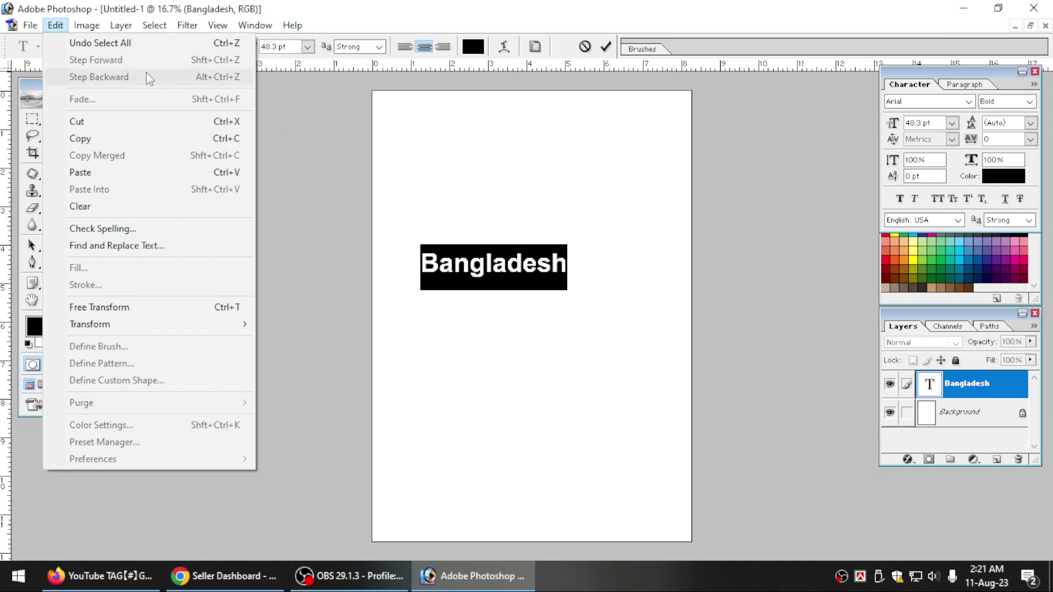
pyautogui.click(448, 268)
pyautogui.click(449, 268)
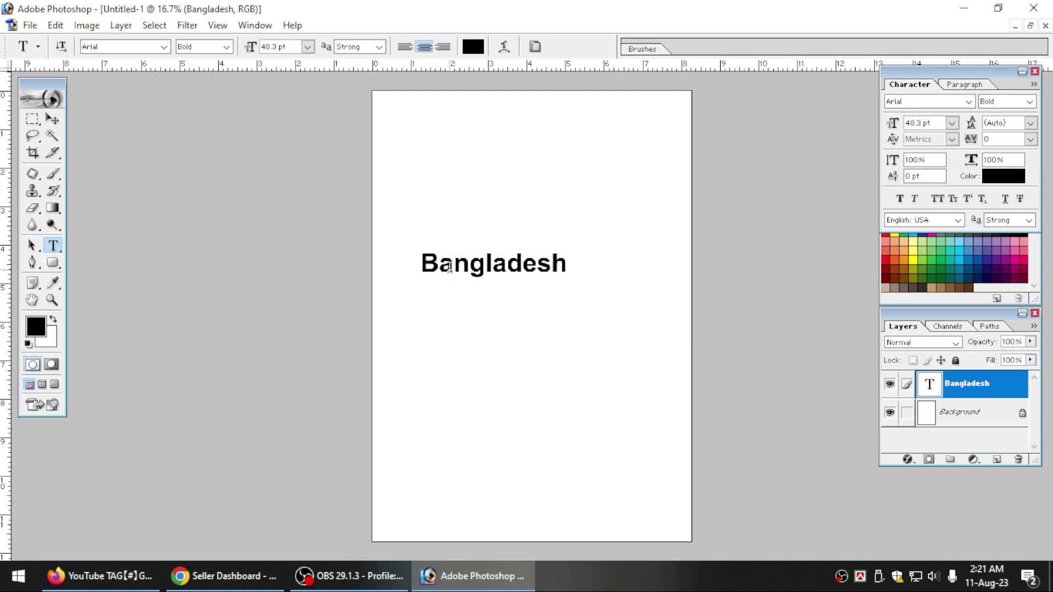
pyautogui.click(53, 119)
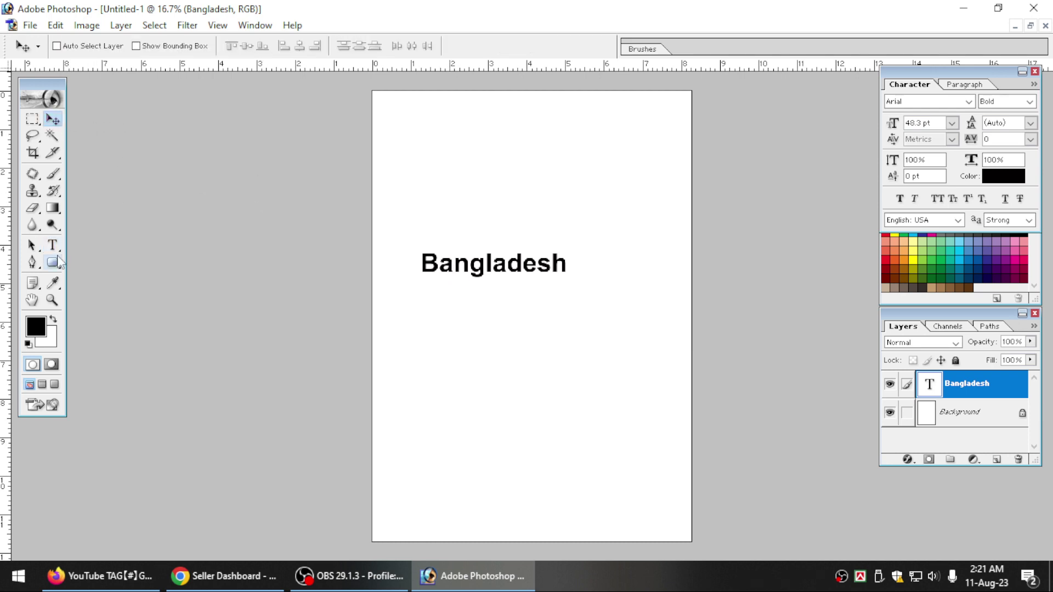
pyautogui.click(52, 263)
pyautogui.click(52, 245)
pyautogui.click(574, 280)
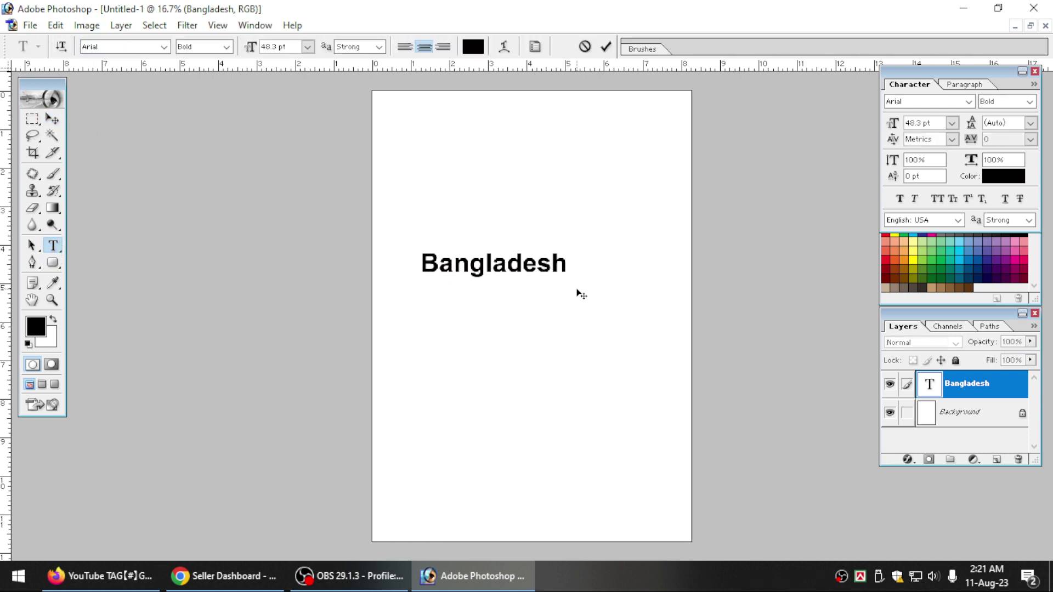
# Step: Copy Bangladesh and paste it onto new lines to make six stacked lines, then commit
pyautogui.hotkey('ctrl', 'a')
pyautogui.hotkey('ctrl', 'c')
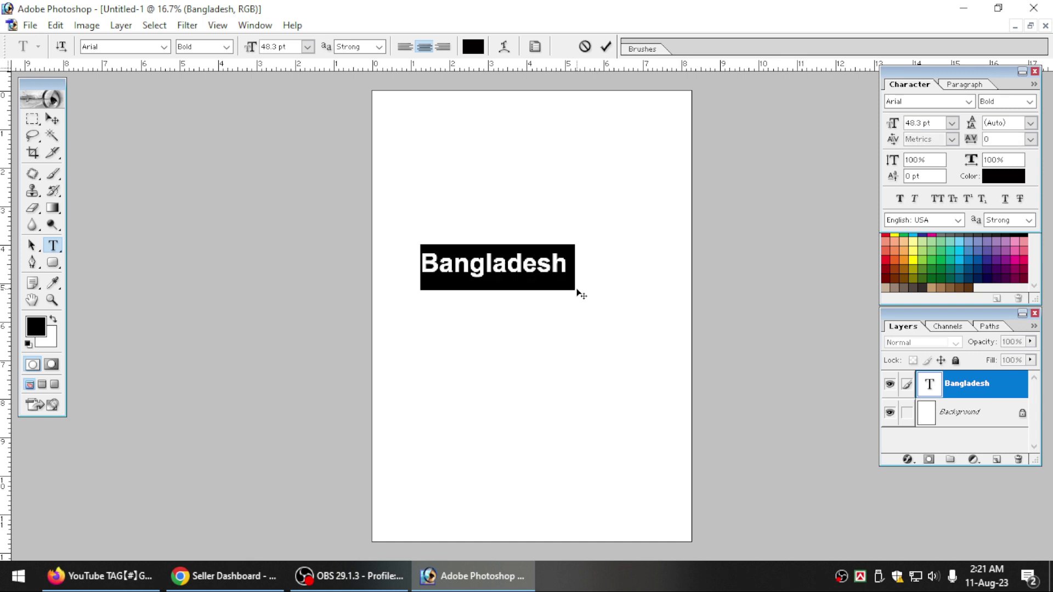
pyautogui.press('Right')
pyautogui.press('Return')
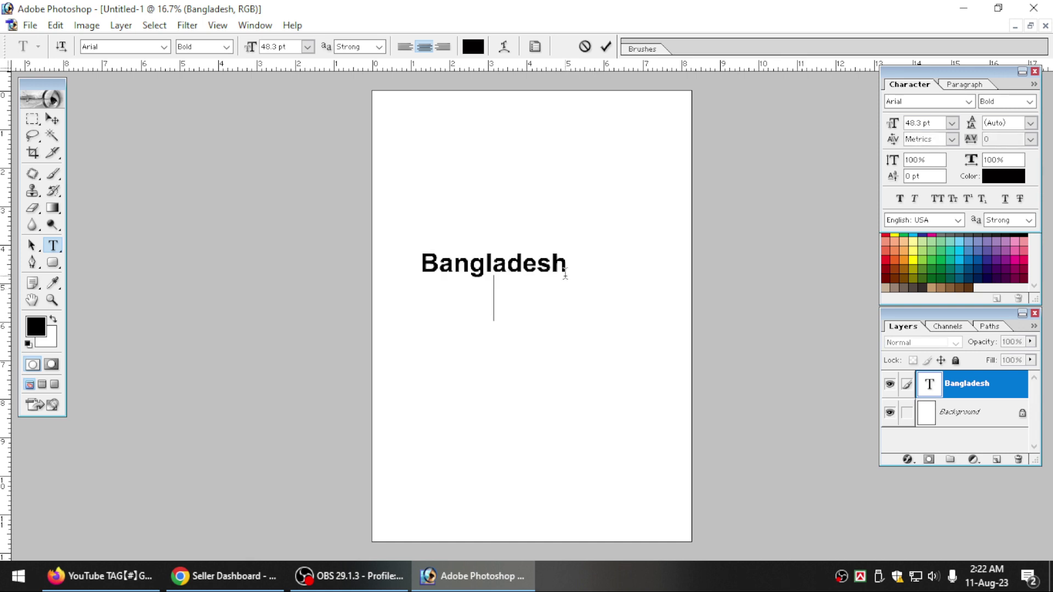
pyautogui.hotkey('ctrl', 'v')
pyautogui.press('Return')
pyautogui.hotkey('ctrl', 'v')
pyautogui.press('Return')
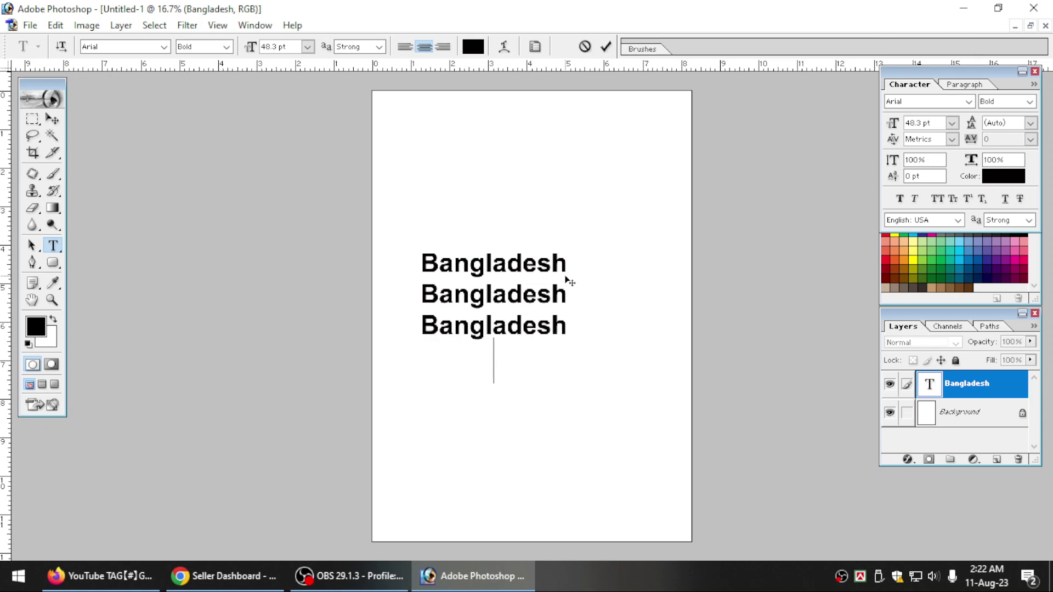
pyautogui.hotkey('ctrl', 'v')
pyautogui.press('Return')
pyautogui.hotkey('ctrl', 'v')
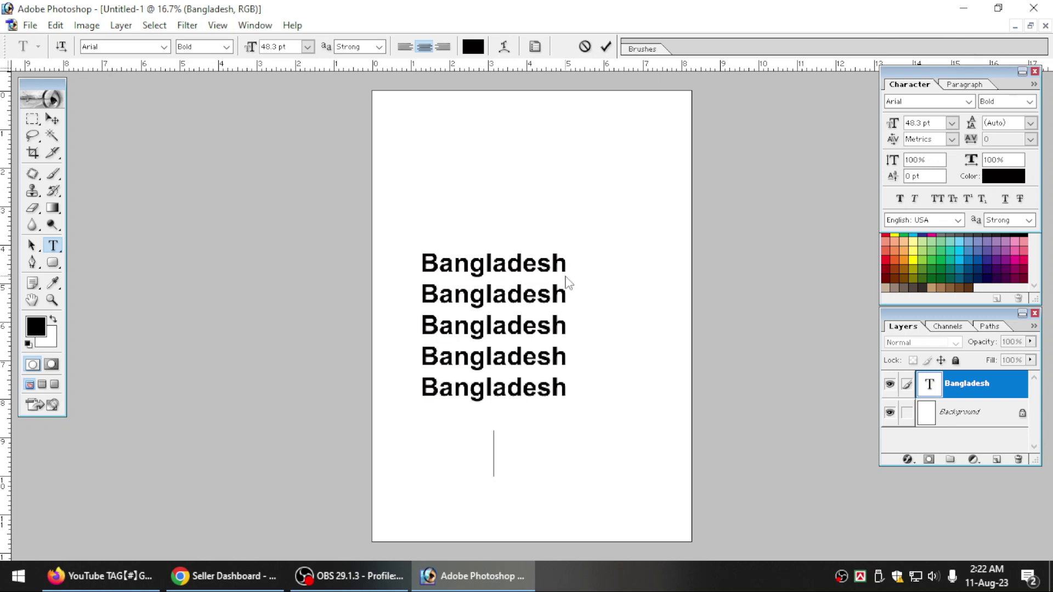
pyautogui.hotkey('ctrl', 'v')
pyautogui.press('Return')
pyautogui.hotkey('ctrl', 'Return')
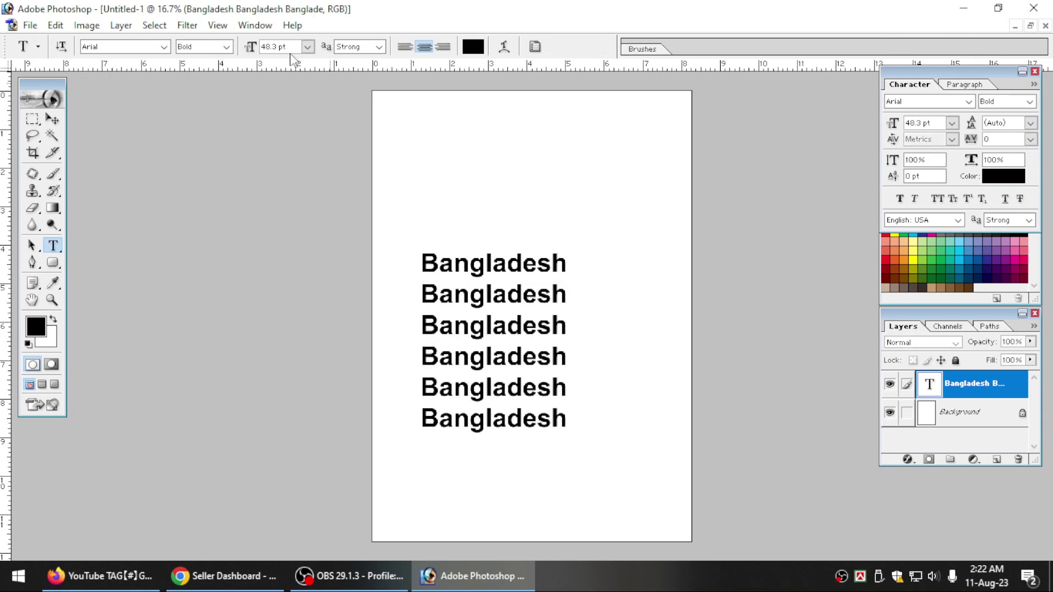
# Step: Undo the paste so only a single Bangladesh line remains
pyautogui.click(56, 25)
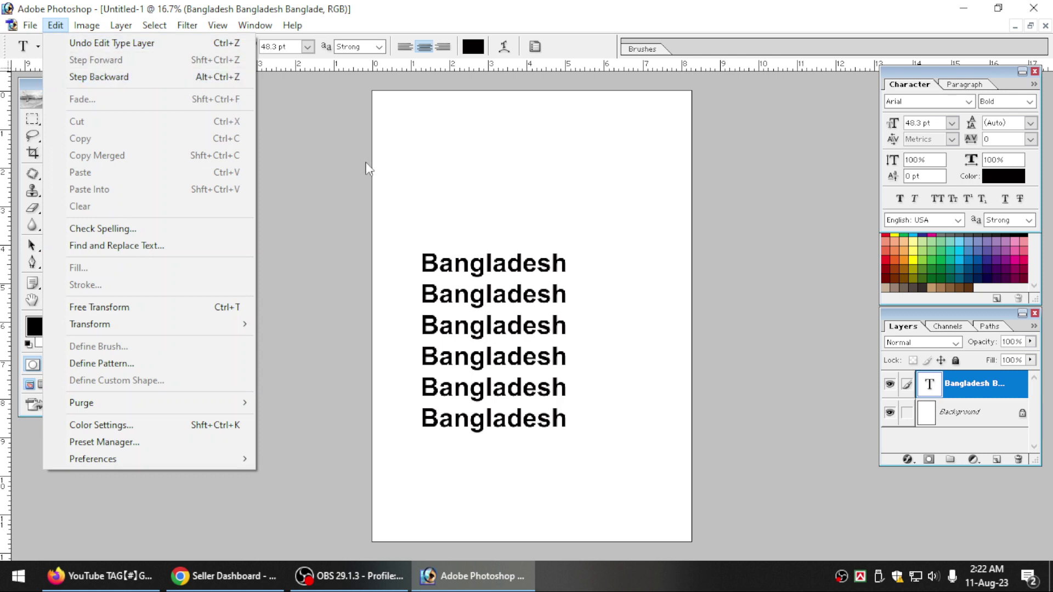
pyautogui.click(478, 295)
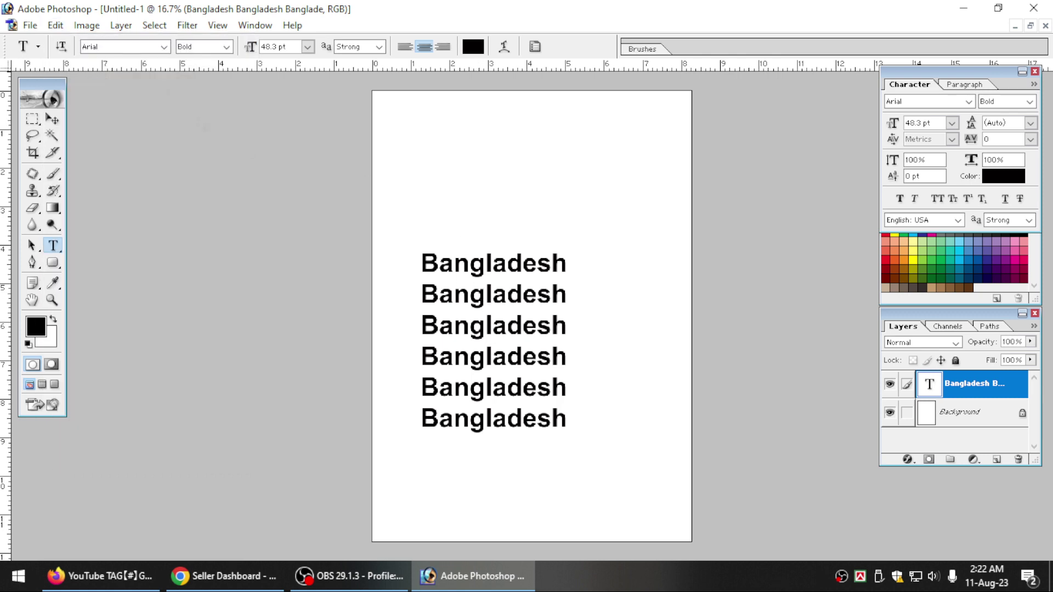
pyautogui.click(55, 25)
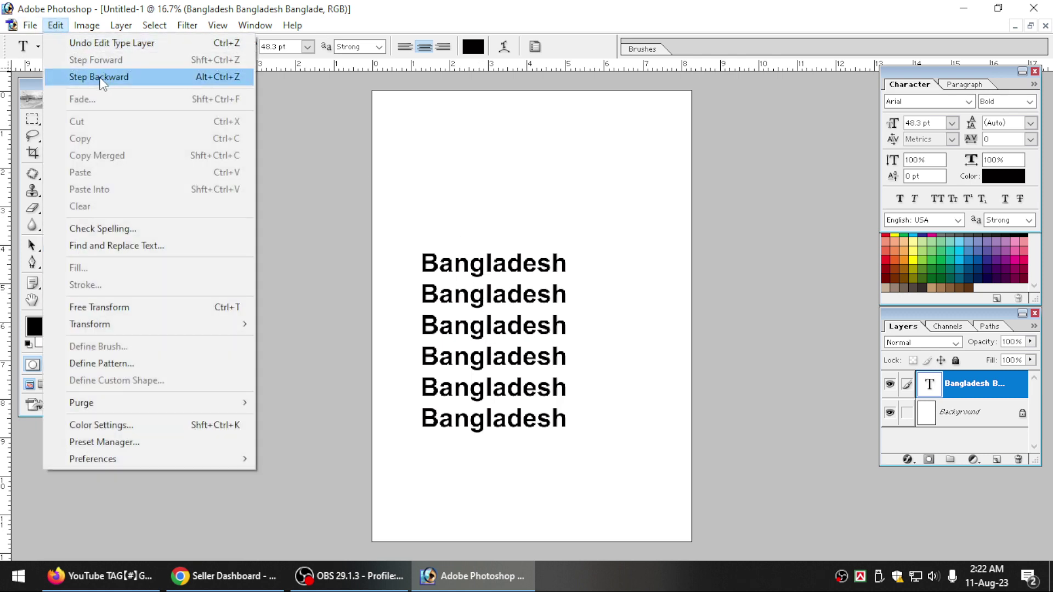
pyautogui.click(509, 334)
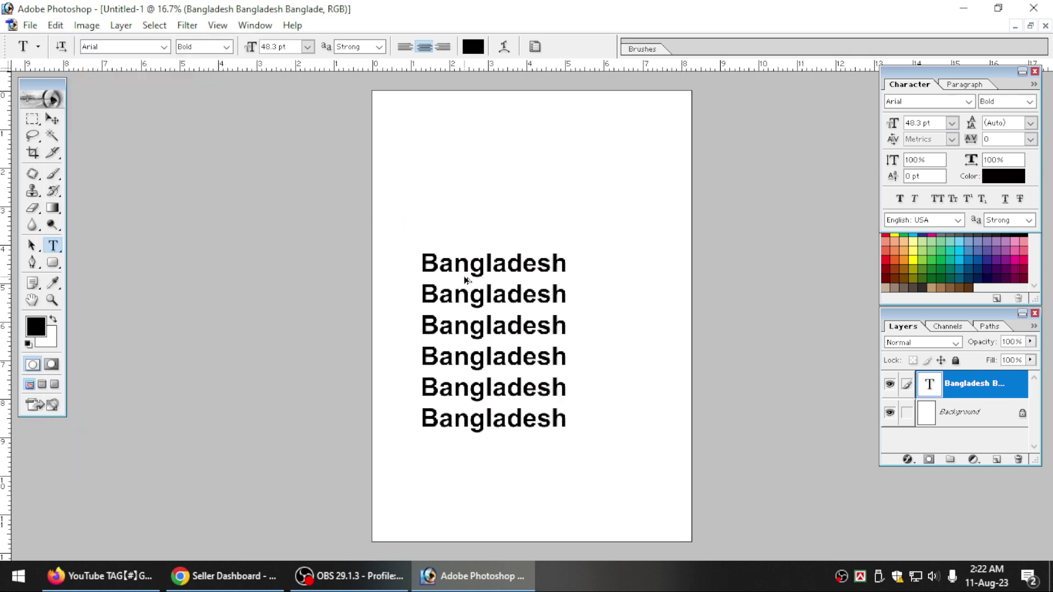
pyautogui.hotkey('ctrl', 'z')
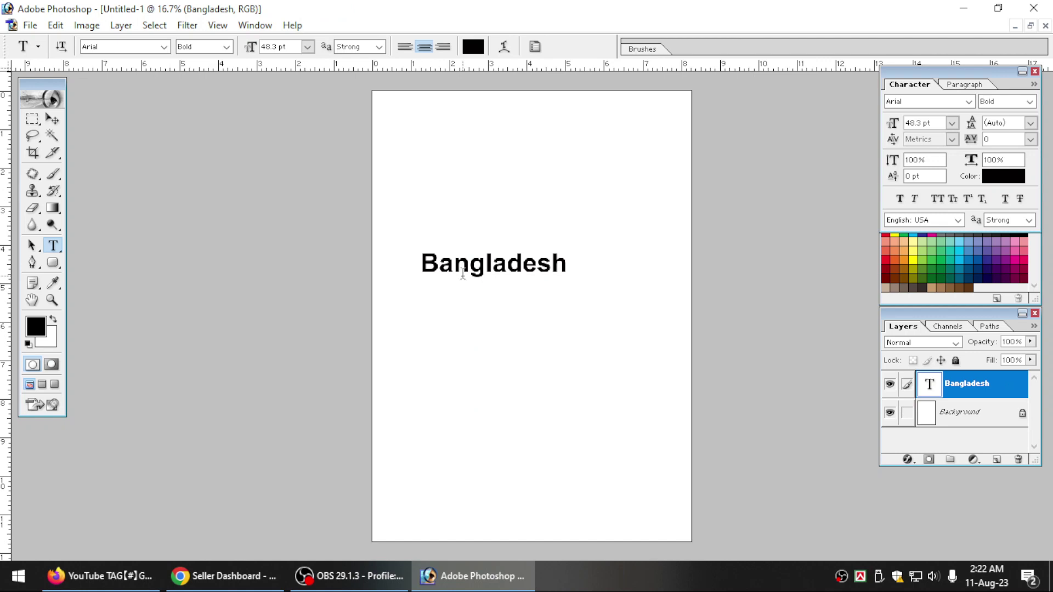
pyautogui.click(56, 25)
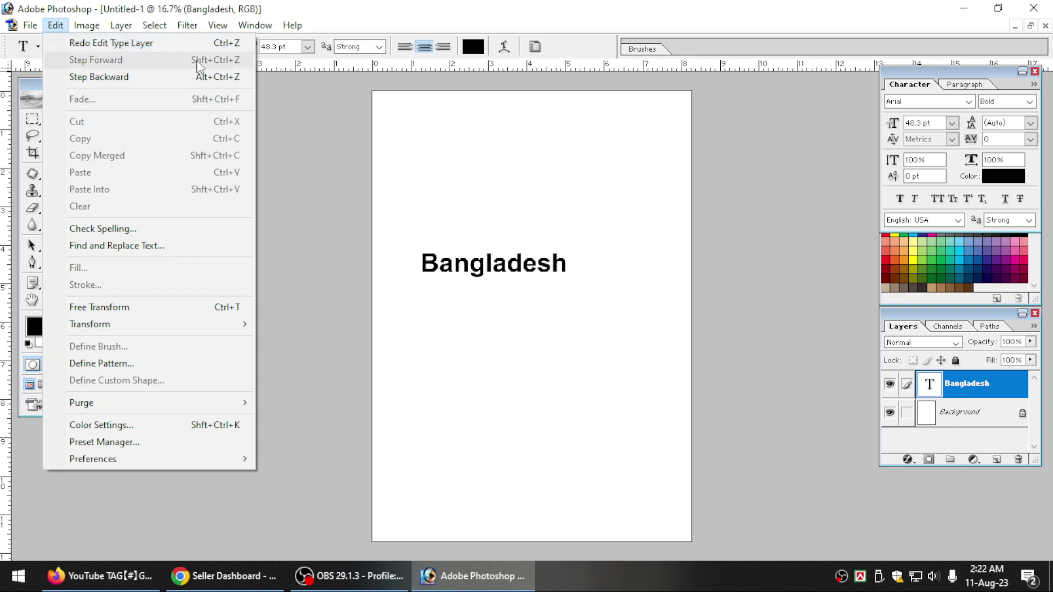
pyautogui.click(475, 267)
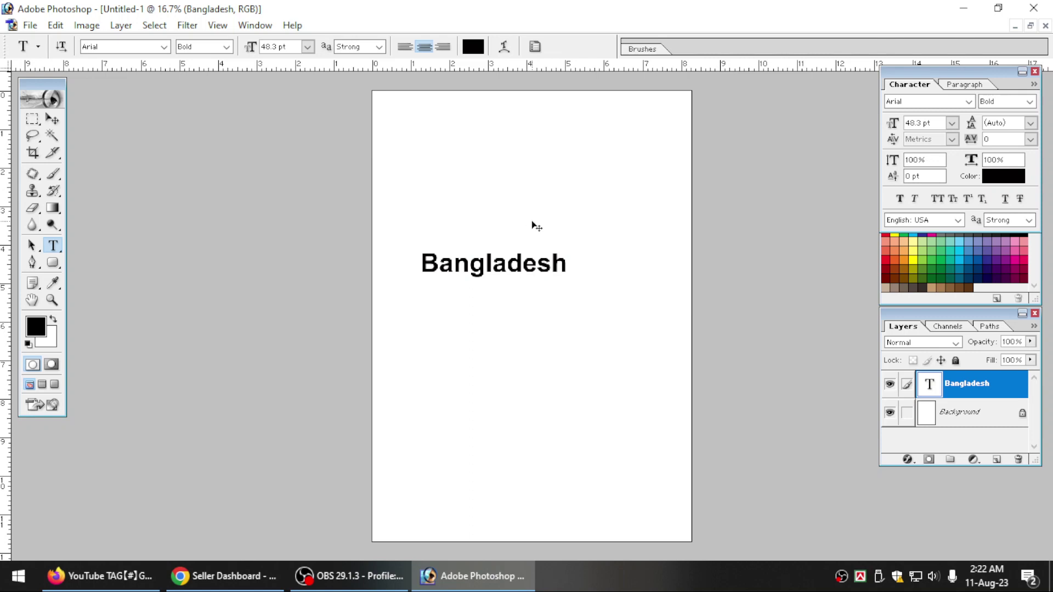
# Step: Step back and forth through history between 44 pt, 48.3 pt and the dfsdfsfsf text
pyautogui.hotkey('ctrl', 'shift', ',')
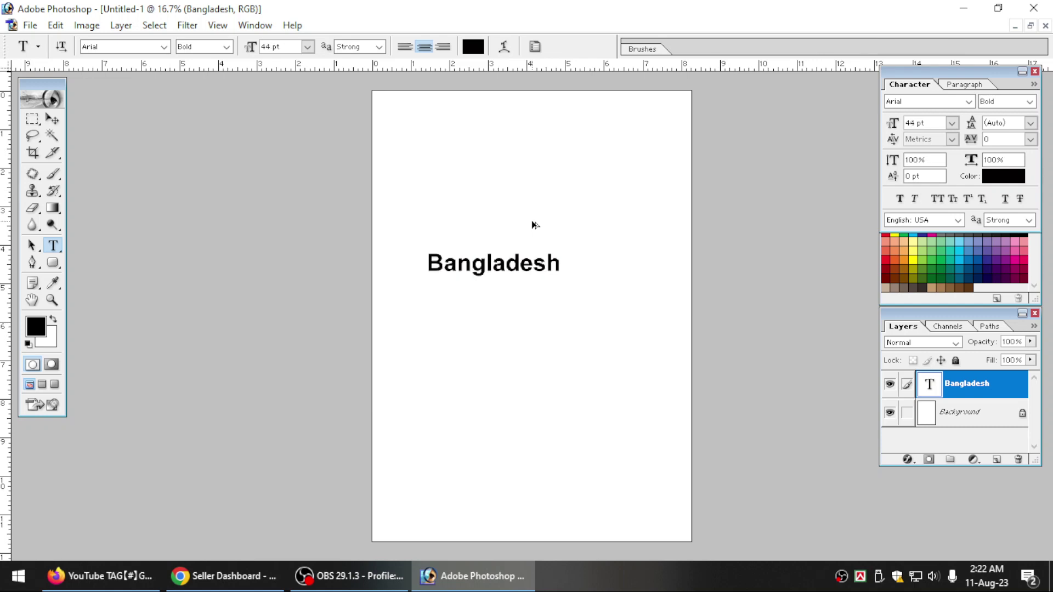
pyautogui.hotkey('ctrl', 'z')
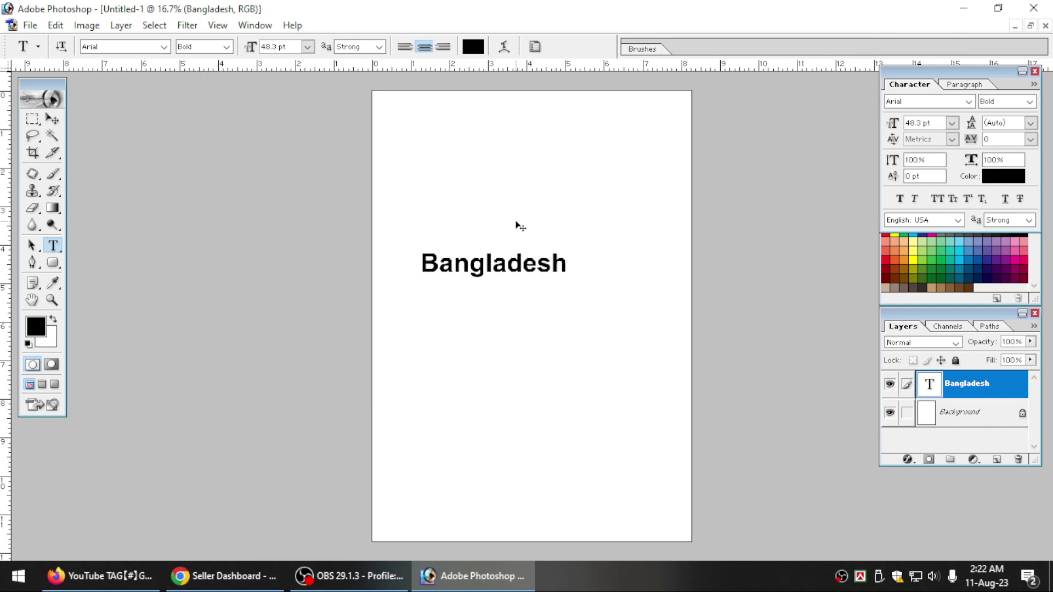
pyautogui.hotkey('ctrl', 'z')
pyautogui.hotkey('ctrl', 'z')
pyautogui.hotkey('ctrl', 'z')
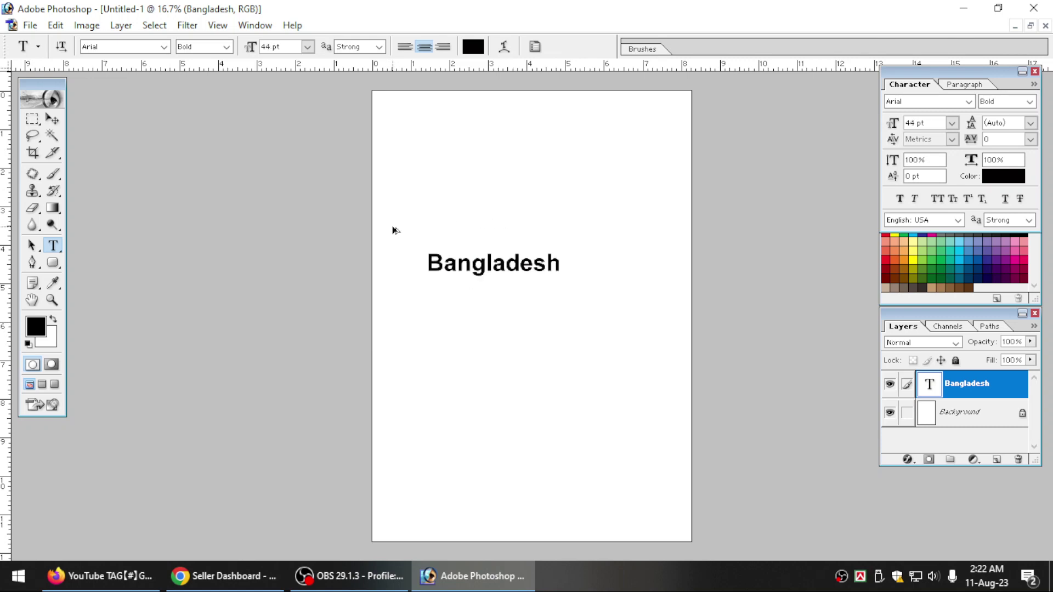
pyautogui.hotkey('ctrl', 'z')
pyautogui.hotkey('ctrl', 'shift', 'z')
pyautogui.hotkey('ctrl', 'shift', 'z')
pyautogui.hotkey('ctrl', 'shift', 'z')
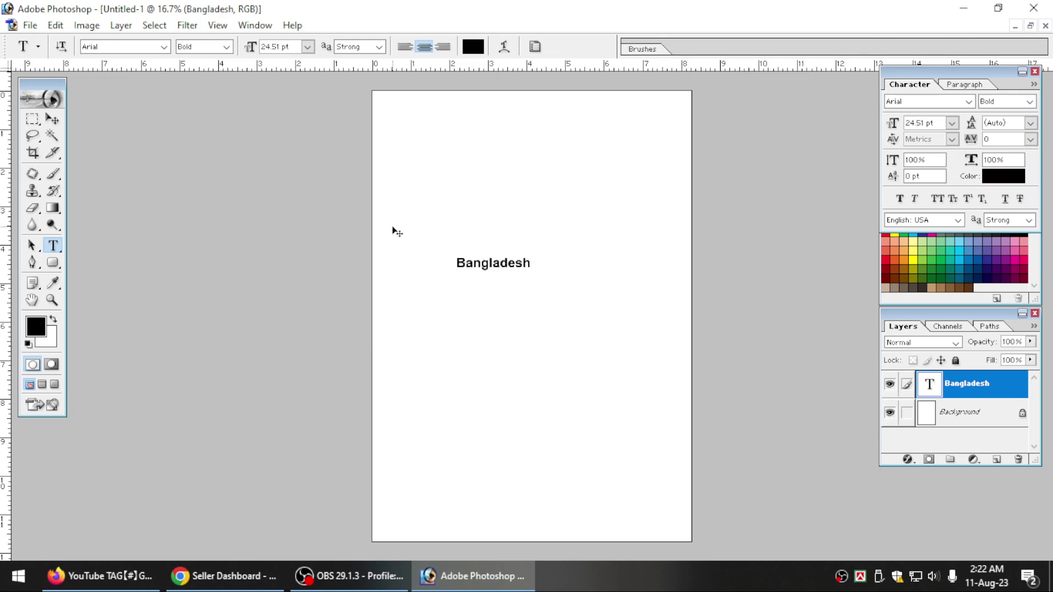
# Step: Step backward past the text layer until only the white Background remains
pyautogui.click(55, 25)
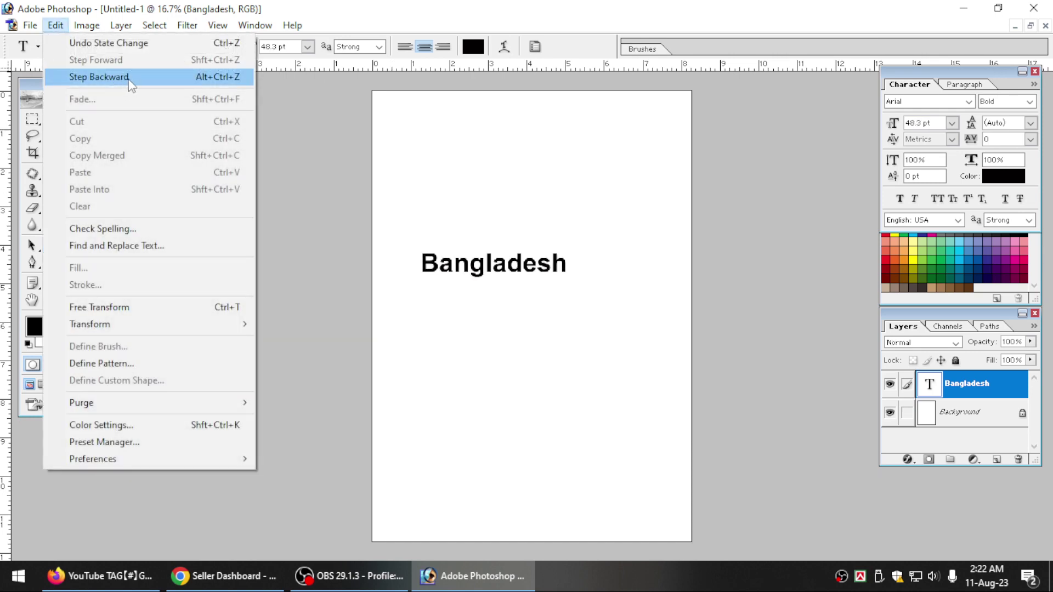
pyautogui.click(476, 266)
pyautogui.doubleClick(476, 266)
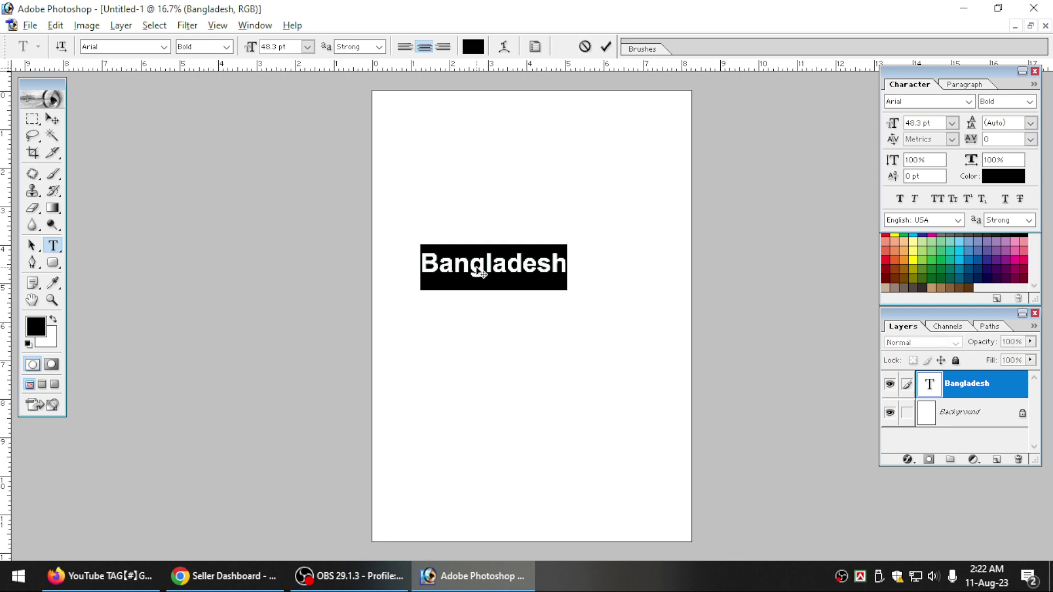
pyautogui.hotkey('ctrl', 'Return')
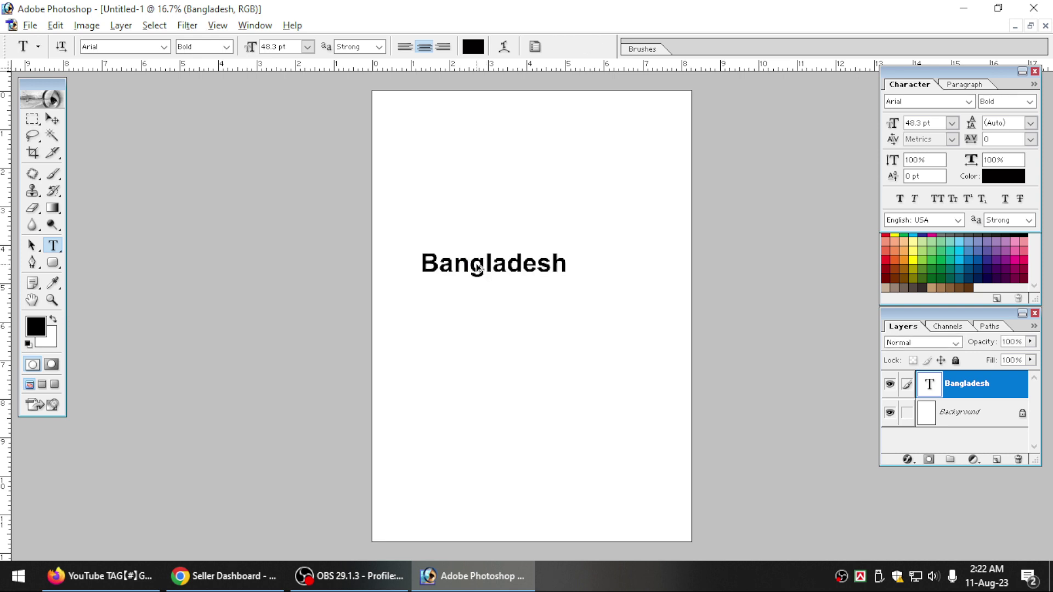
pyautogui.hotkey('ctrl', 'z')
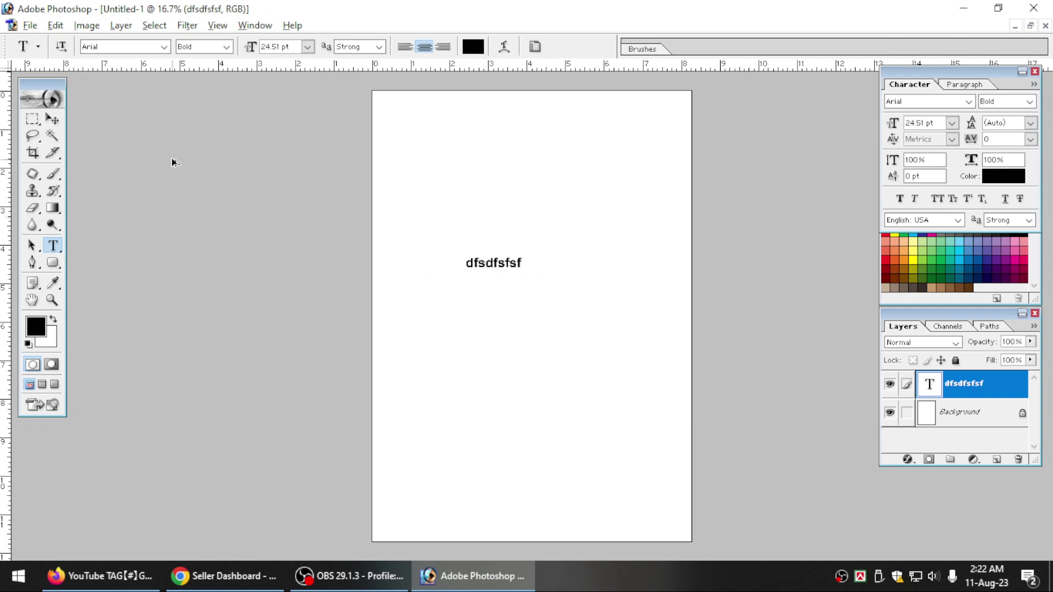
pyautogui.hotkey('ctrl', 'alt', 'z')
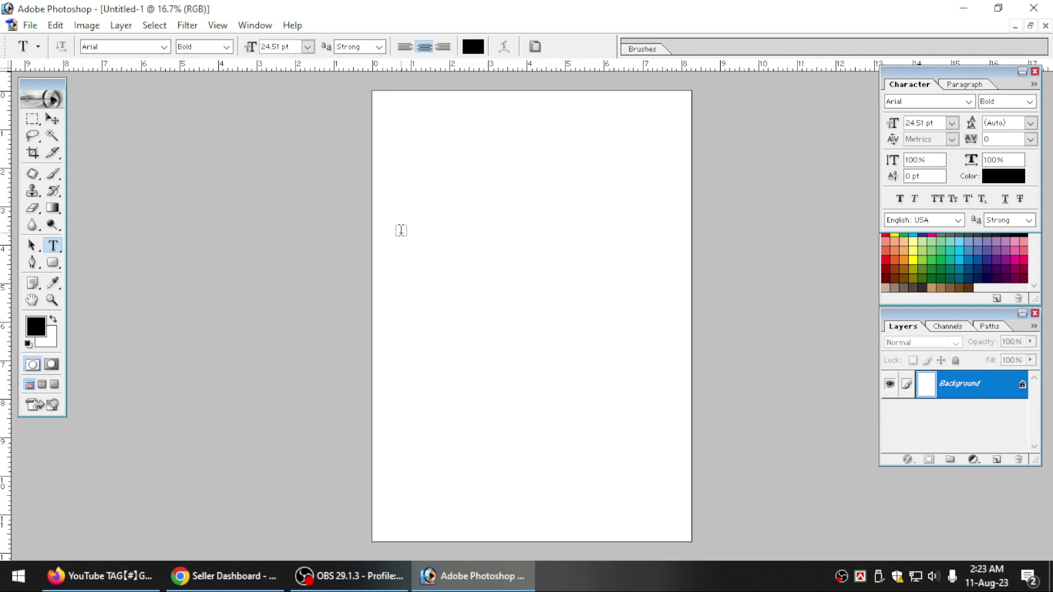
# Step: Type 'dfsdfsfsf' on the page, then replace it with 'Bangladesh' at 48.3 pt Arial Bold
pyautogui.click(55, 25)
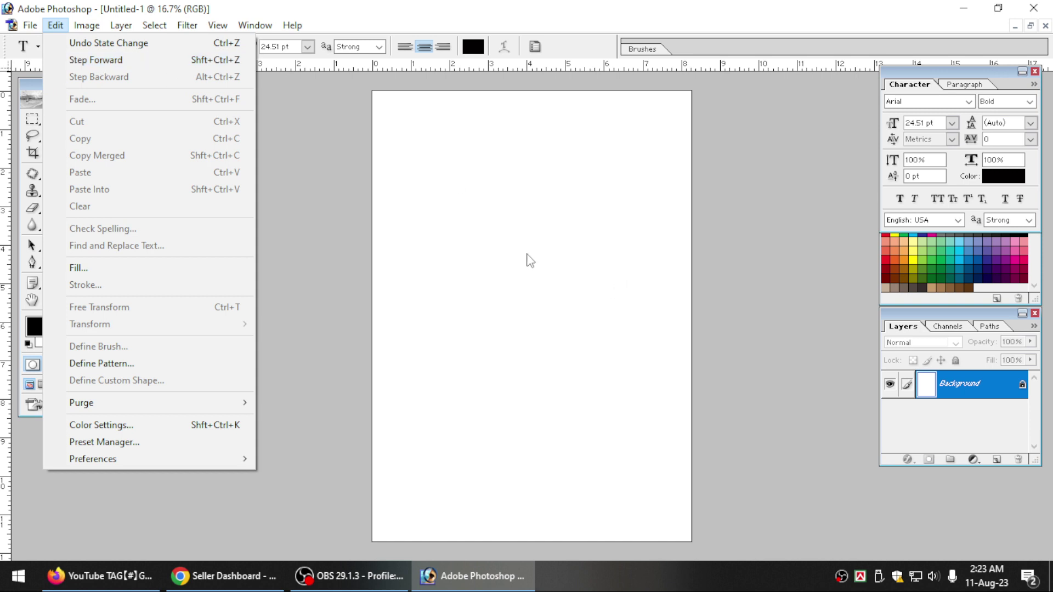
pyautogui.click(504, 250)
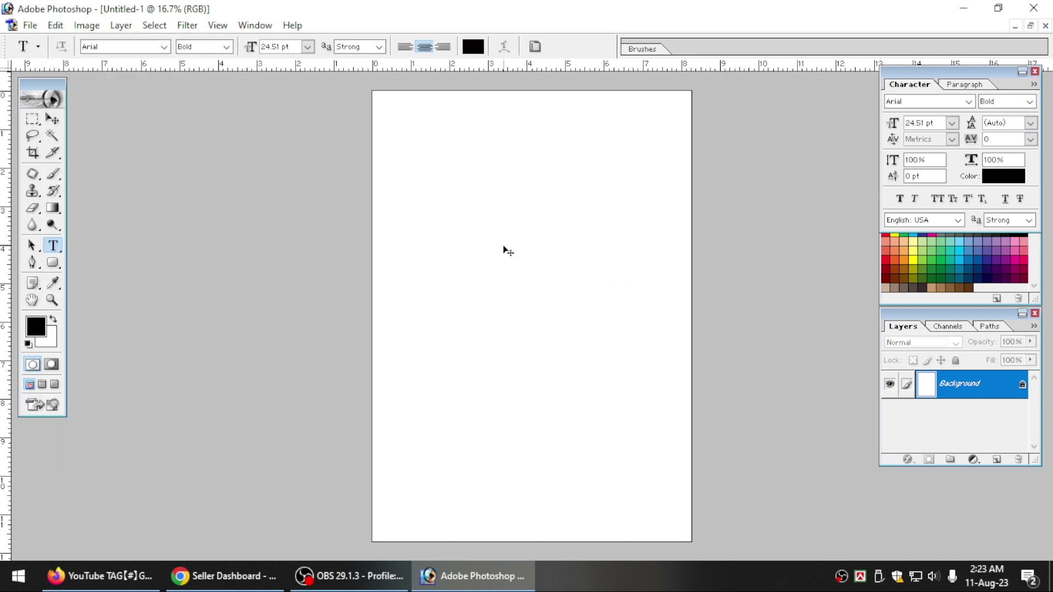
pyautogui.write('dfsdfsfsf')
pyautogui.hotkey('ctrl', 'a')
pyautogui.write('Bangladesh')
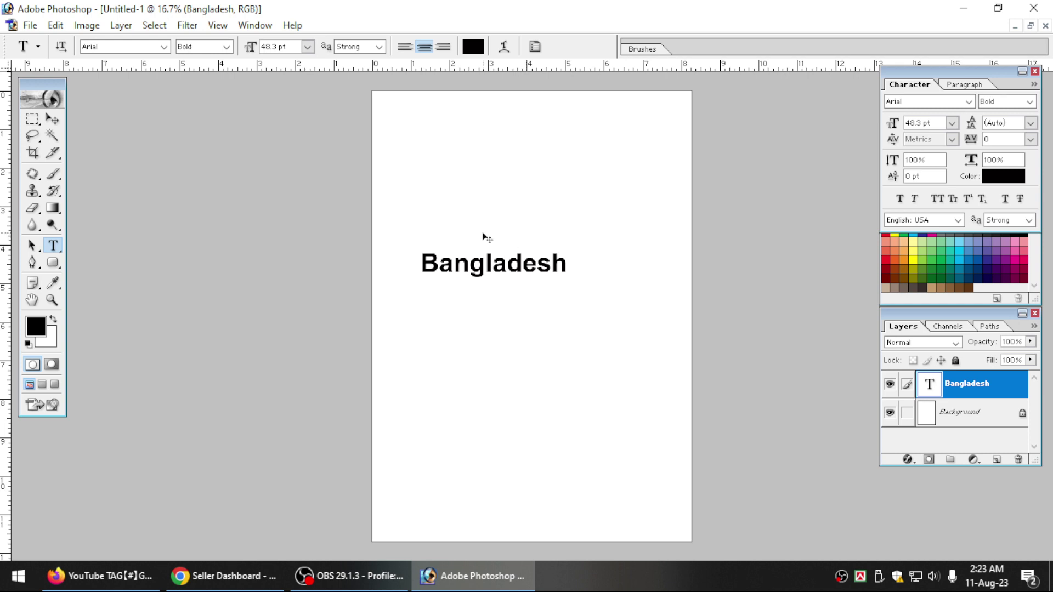
pyautogui.click(55, 25)
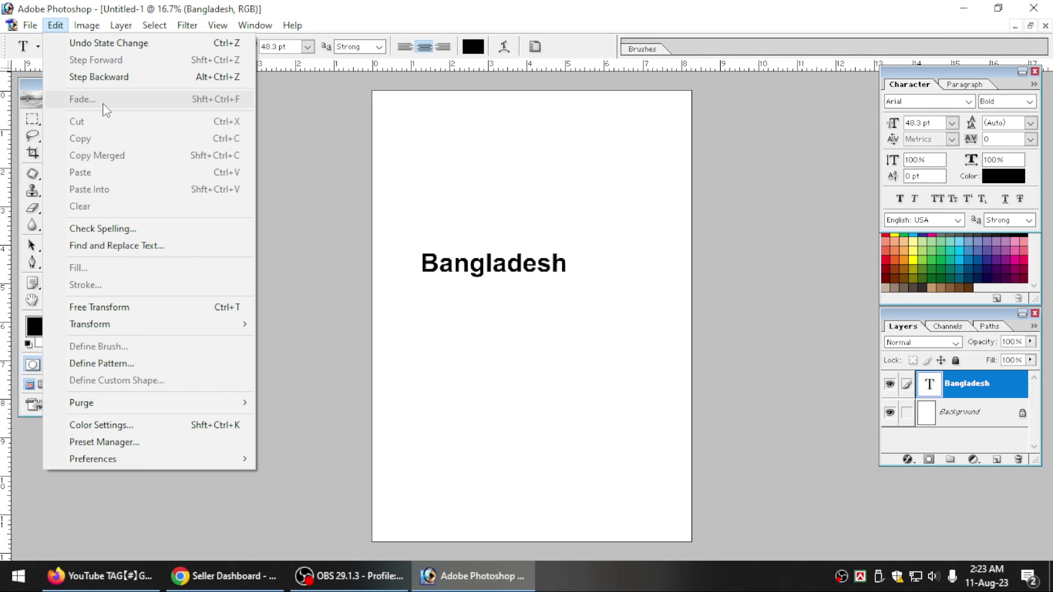
# Step: Select all of the word Bangladesh in its text layer and cut it, leaving the page blank
pyautogui.click(466, 261)
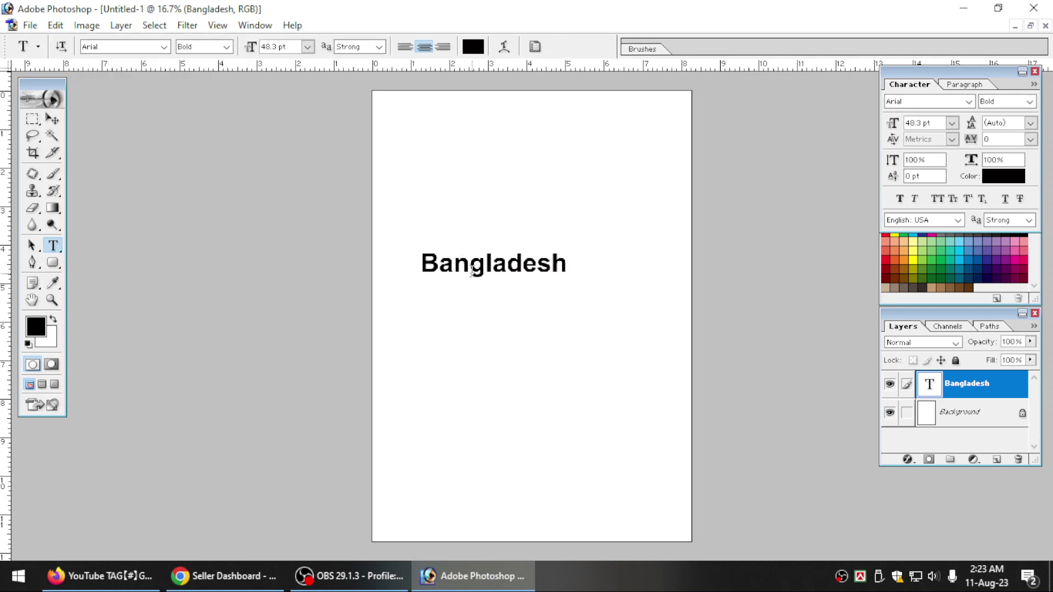
pyautogui.doubleClick(472, 270)
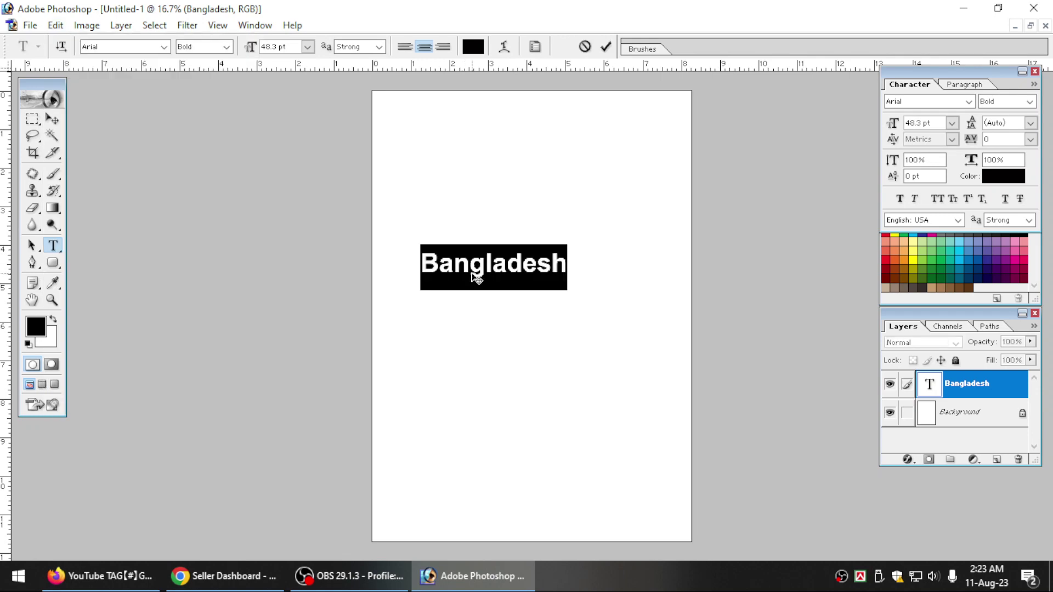
pyautogui.click(56, 25)
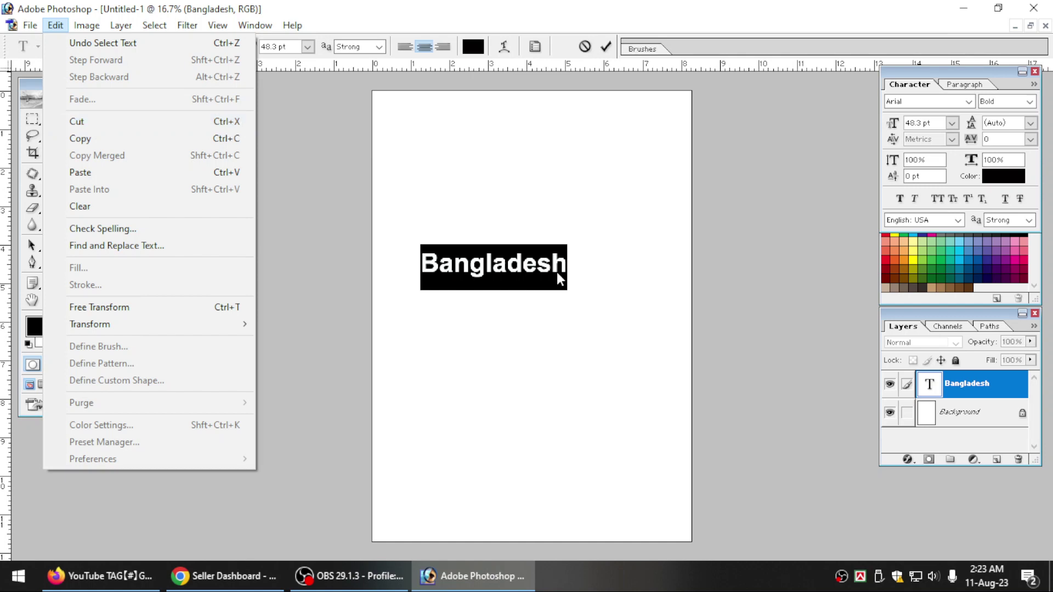
pyautogui.click(540, 271)
pyautogui.click(526, 266)
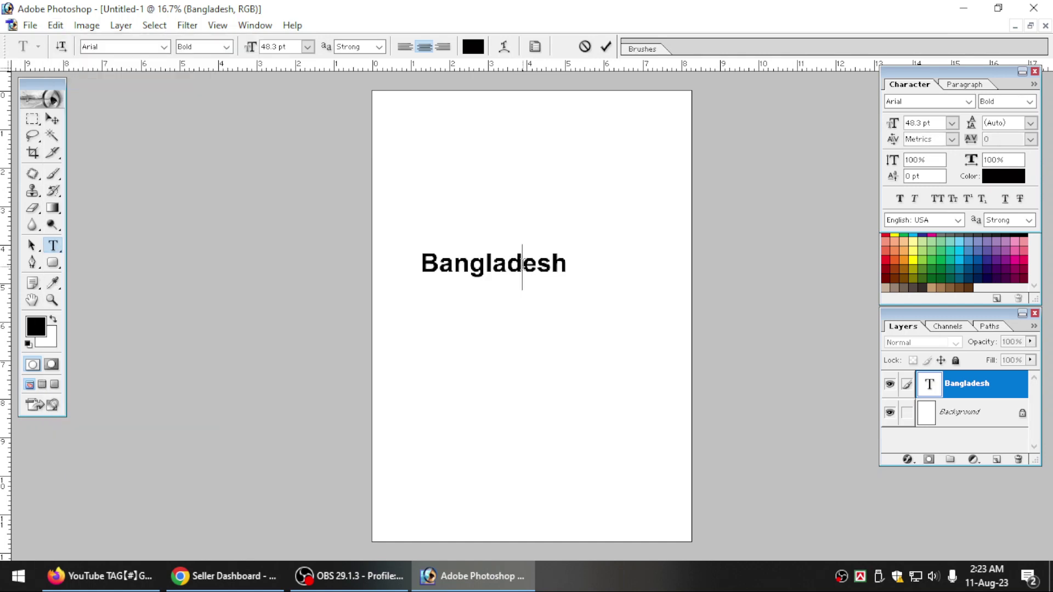
pyautogui.hotkey('ctrl', 'a')
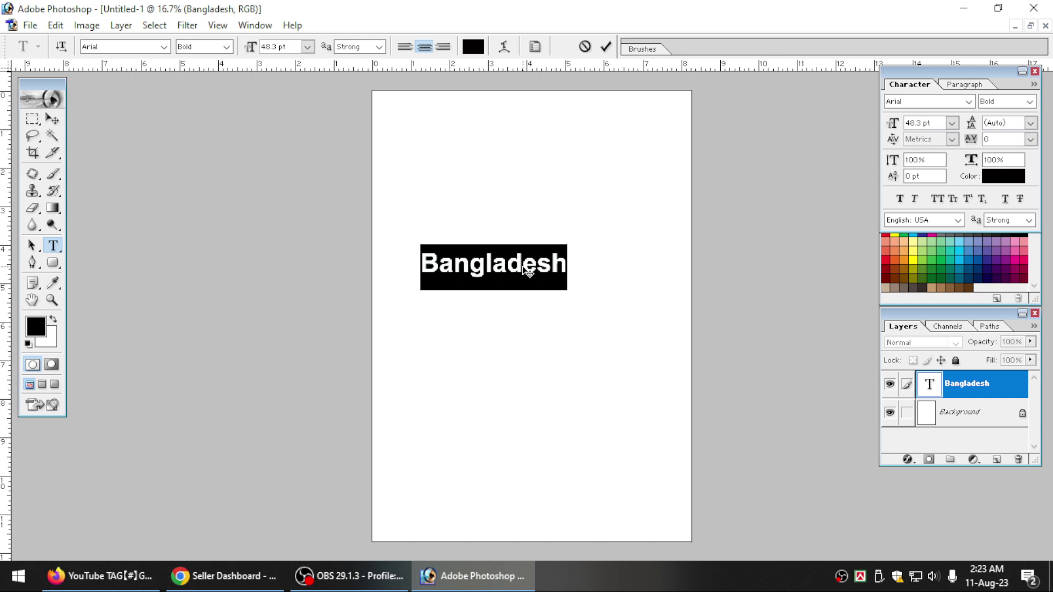
pyautogui.hotkey('ctrl', 'x')
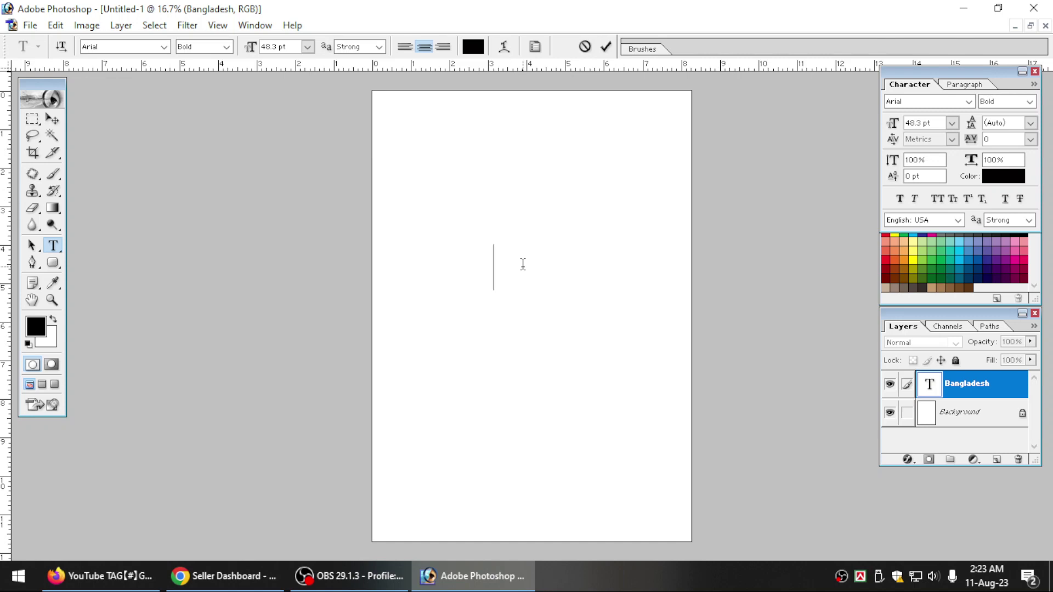
# Step: Paste Bangladesh near the top of the page and scale it up to 39.12 pt
pyautogui.hotkey('ctrl', 'Return')
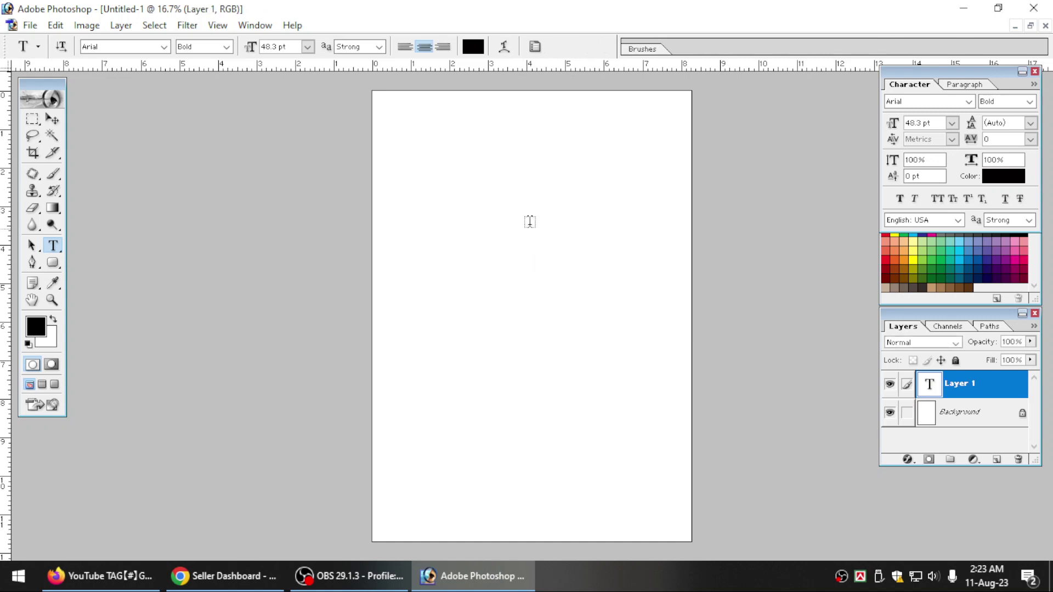
pyautogui.click(473, 204)
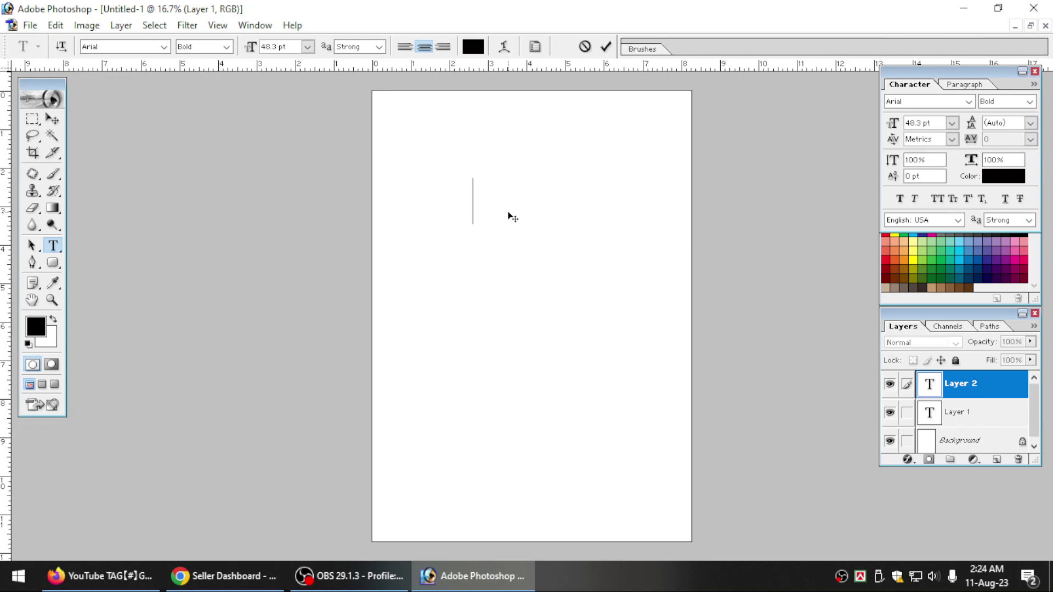
pyautogui.hotkey('ctrl', 'v')
pyautogui.hotkey('ctrl', 'Return')
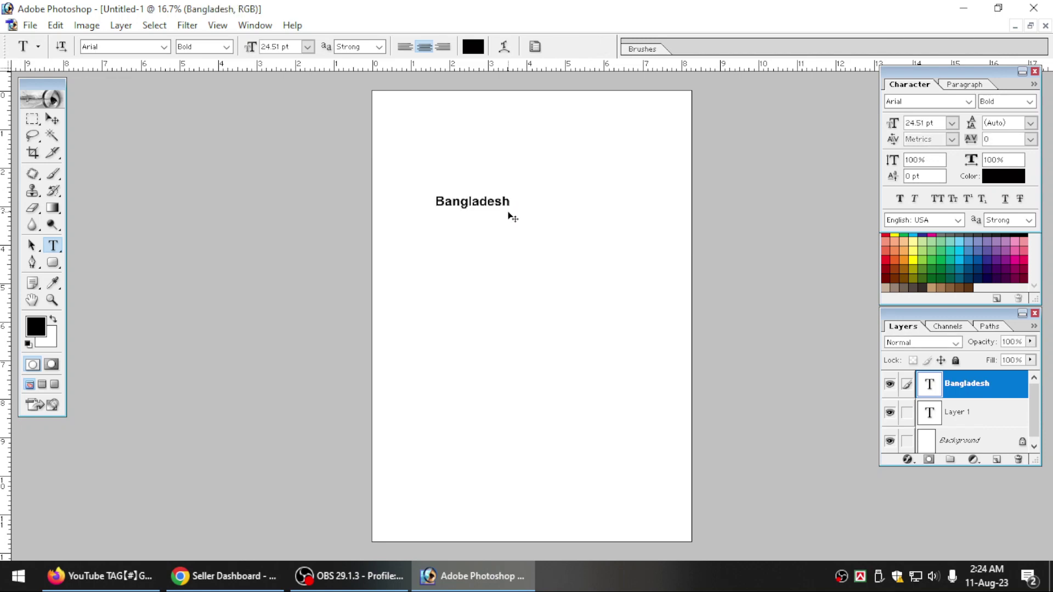
pyautogui.hotkey('ctrl', 't')
pyautogui.moveTo(507, 202); pyautogui.dragTo(533, 205)
pyautogui.press('Return')
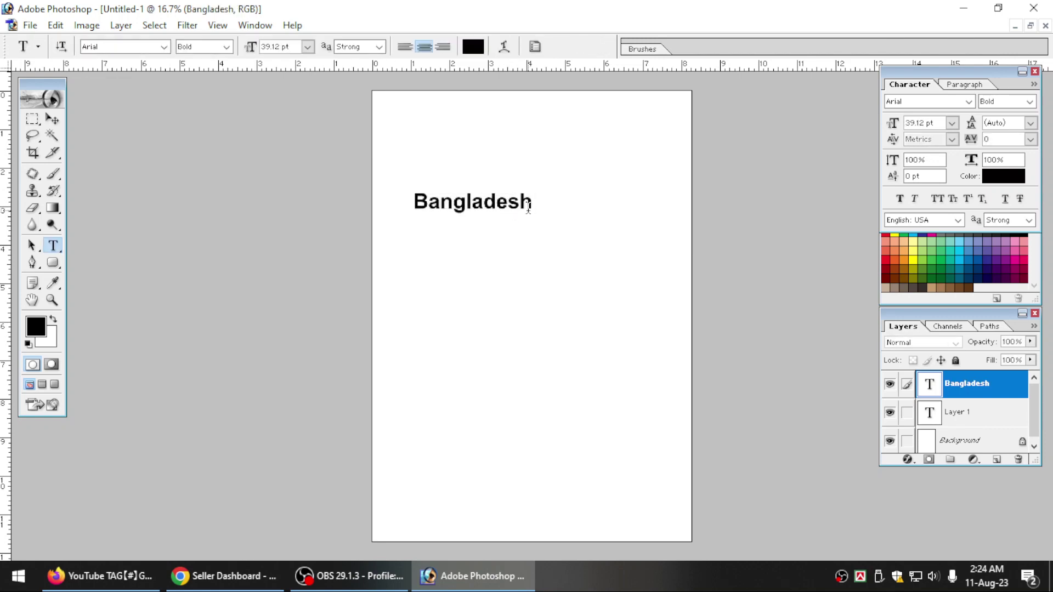
# Step: Reselect and commit the Bangladesh heading, then start a new text layer lower on the page
pyautogui.click(56, 25)
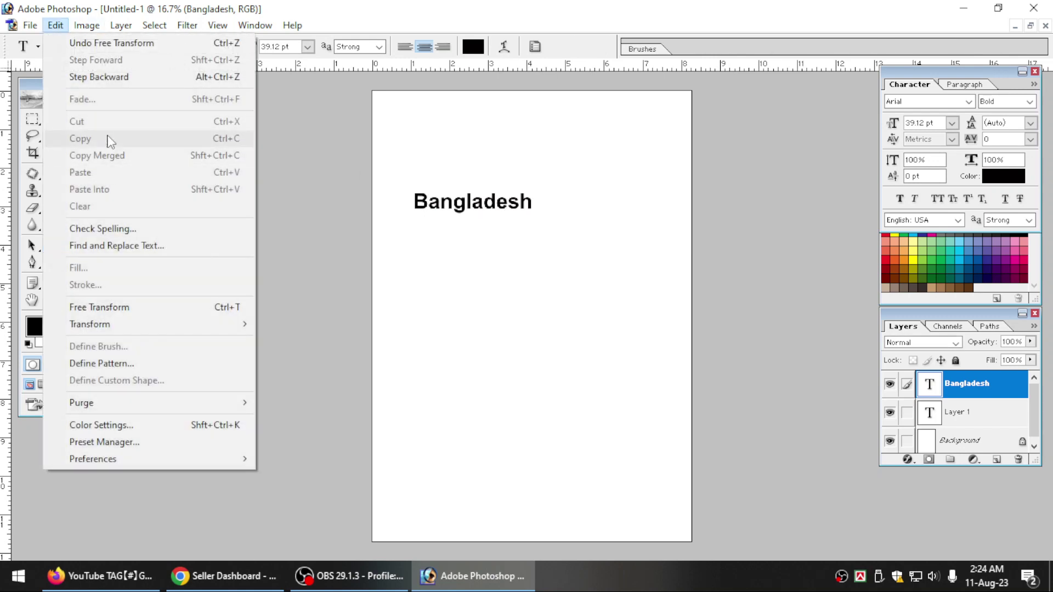
pyautogui.click(435, 208)
pyautogui.doubleClick(435, 208)
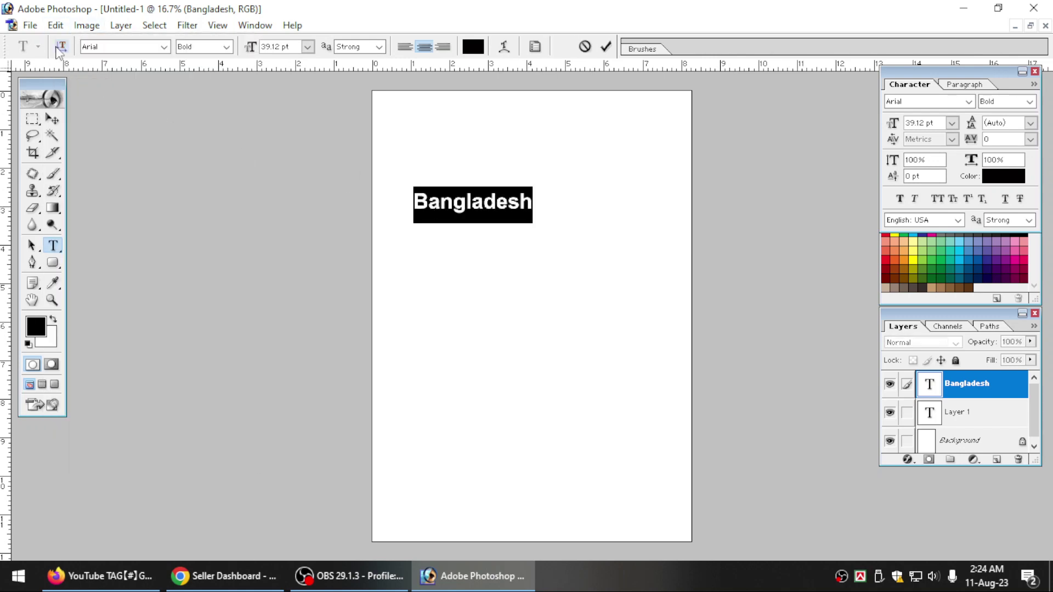
pyautogui.click(55, 25)
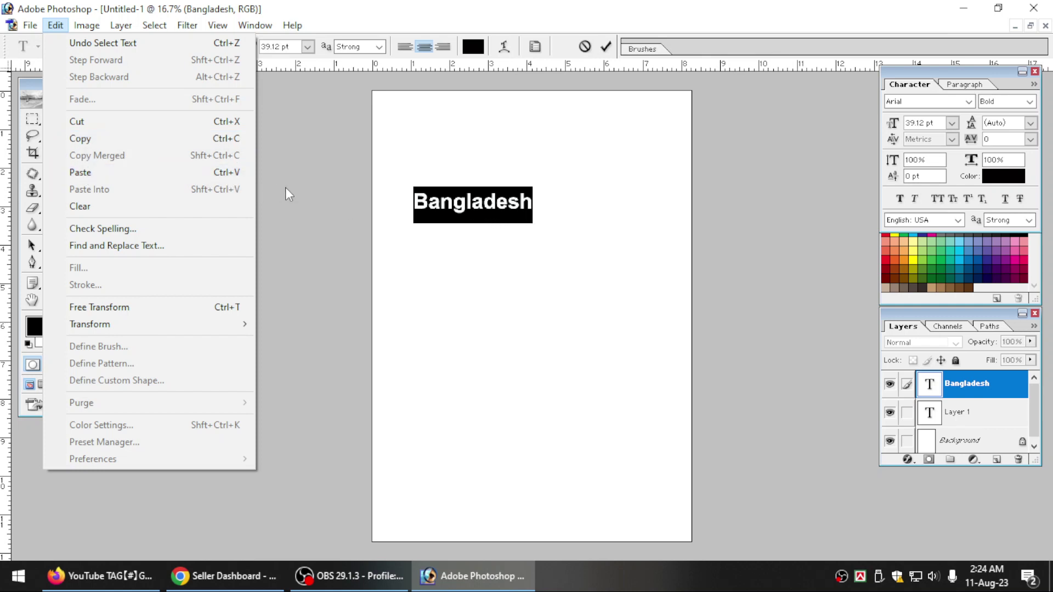
pyautogui.click(432, 198)
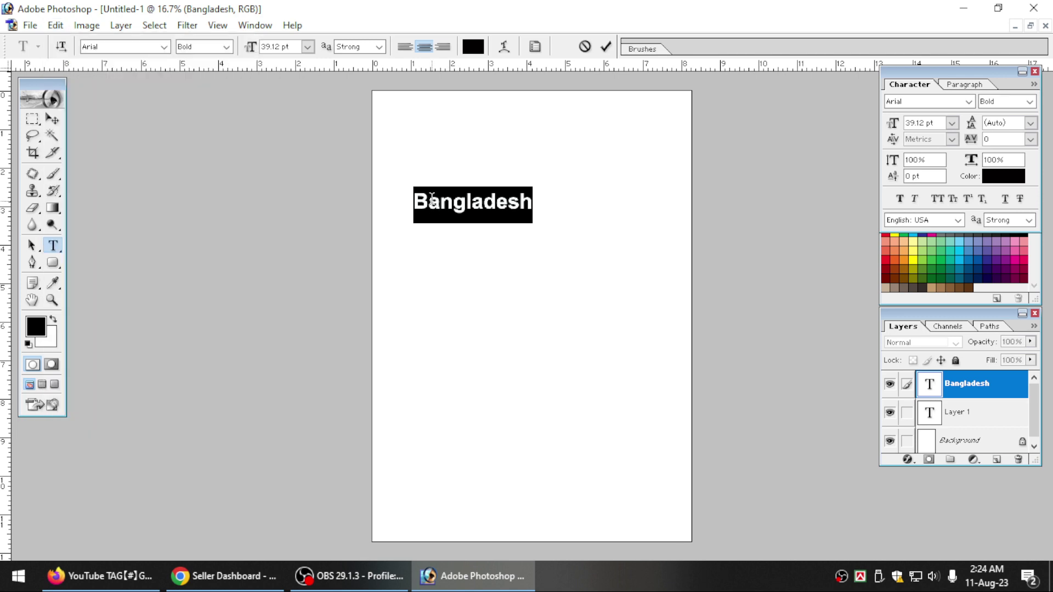
pyautogui.click(482, 211)
pyautogui.press('Escape')
pyautogui.click(481, 211)
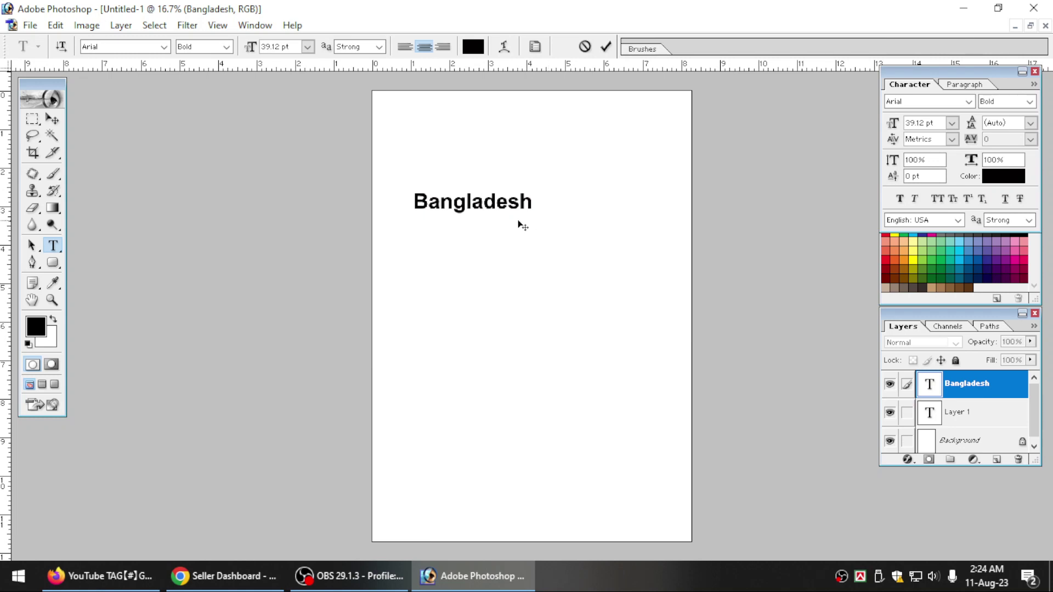
pyautogui.hotkey('ctrl', 'a')
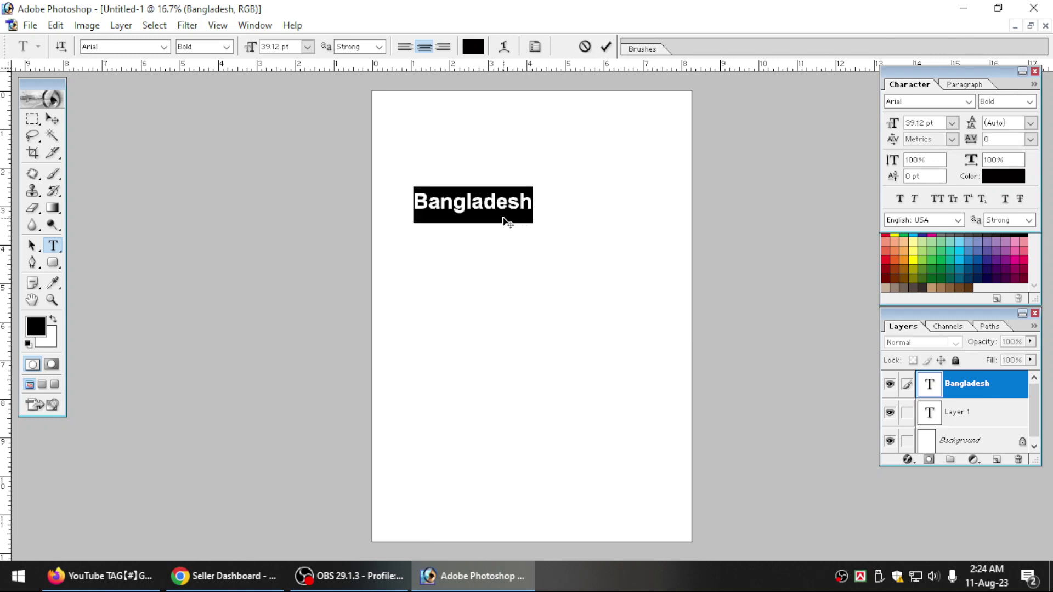
pyautogui.hotkey('ctrl', 'Return')
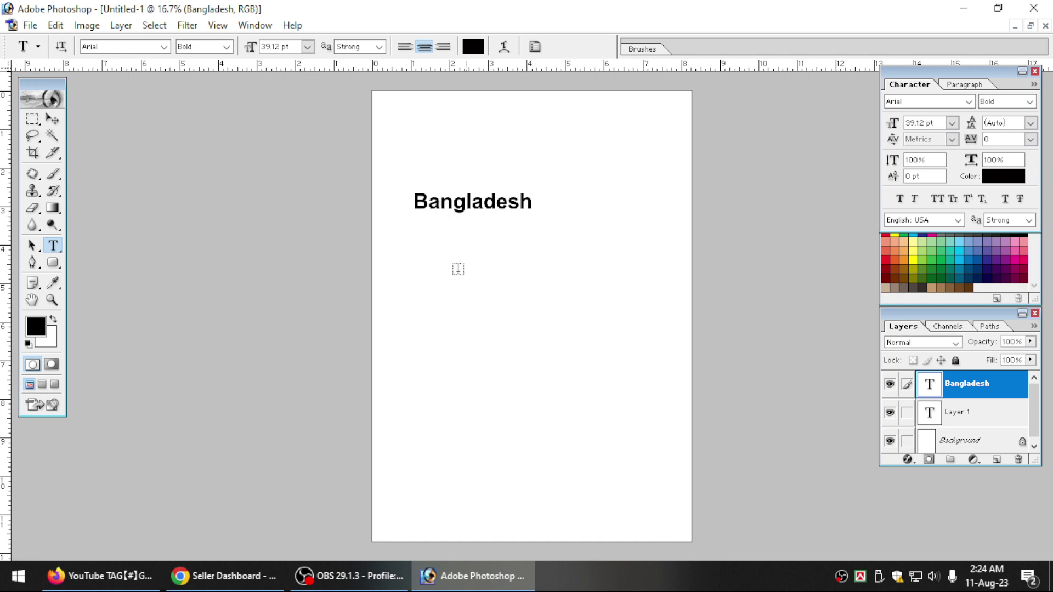
pyautogui.click(477, 299)
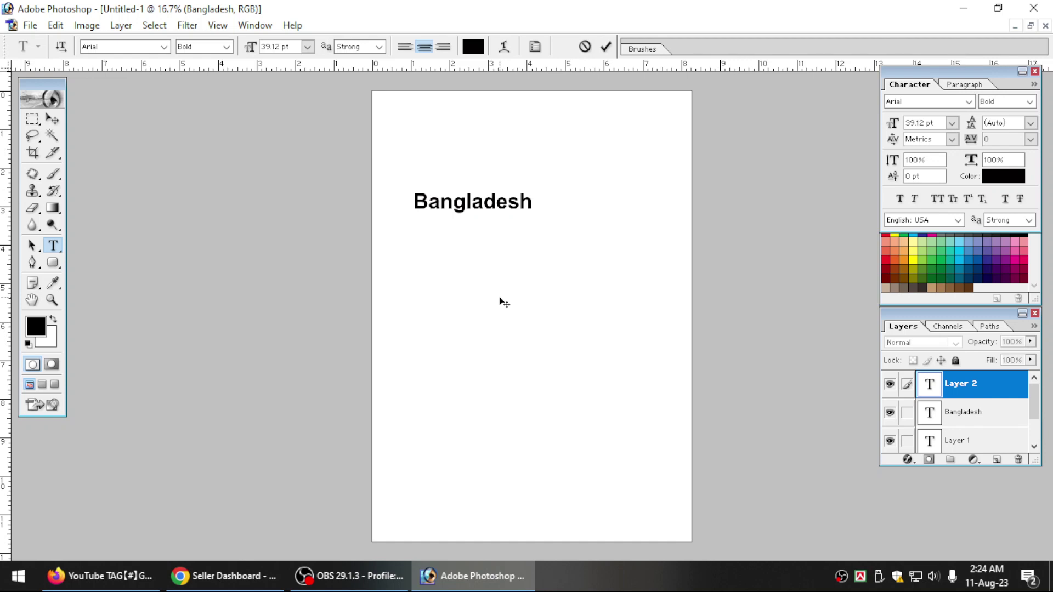
# Step: Paste Bangladesh as a second 24.51 pt line mid-page and reselect it
pyautogui.hotkey('ctrl', 'v')
pyautogui.hotkey('ctrl', 'Return')
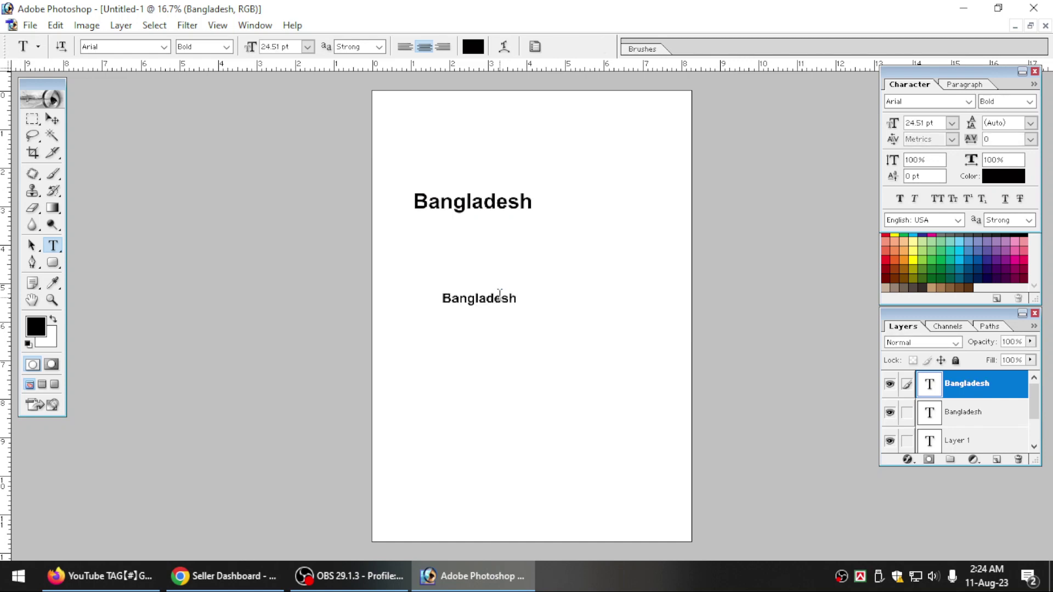
pyautogui.click(55, 25)
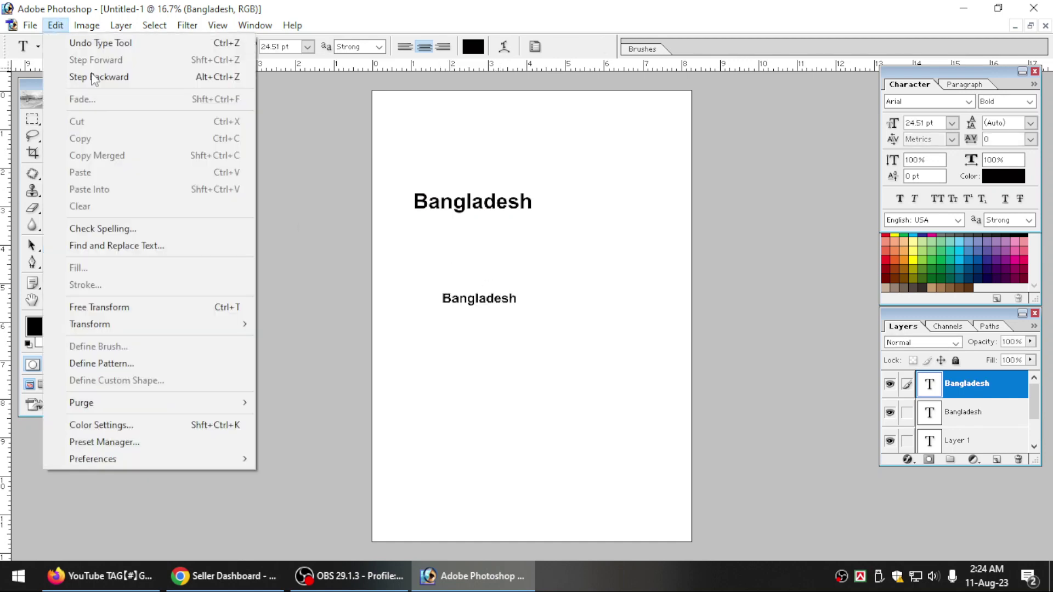
pyautogui.doubleClick(454, 308)
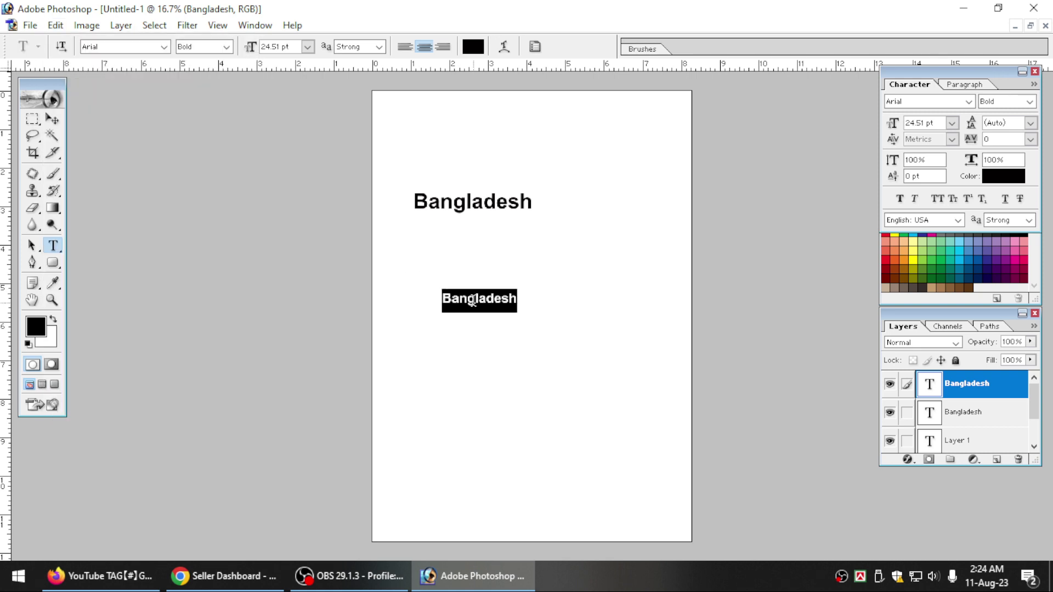
pyautogui.click(56, 27)
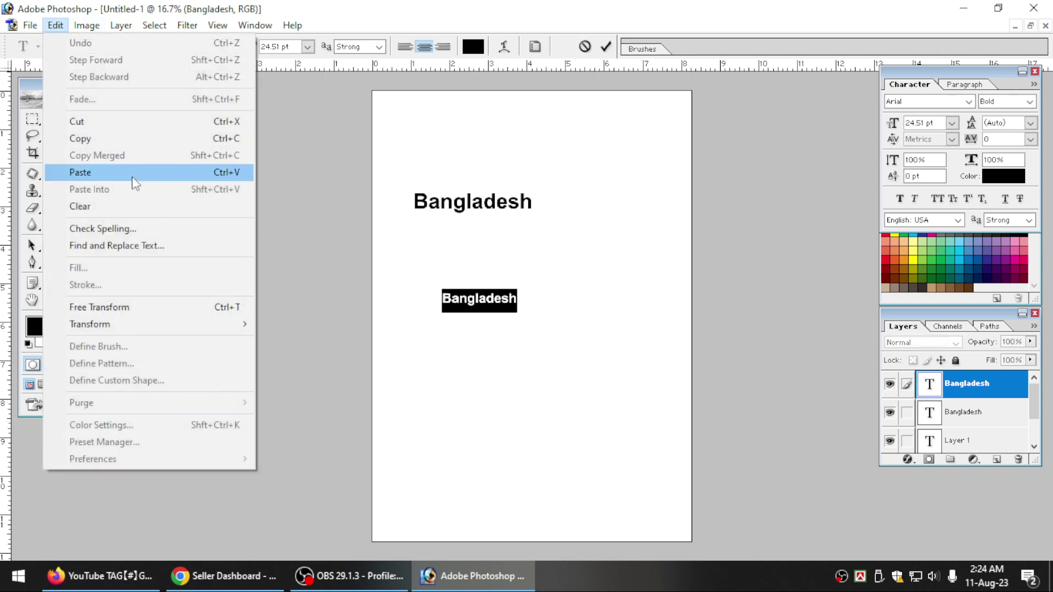
pyautogui.click(485, 297)
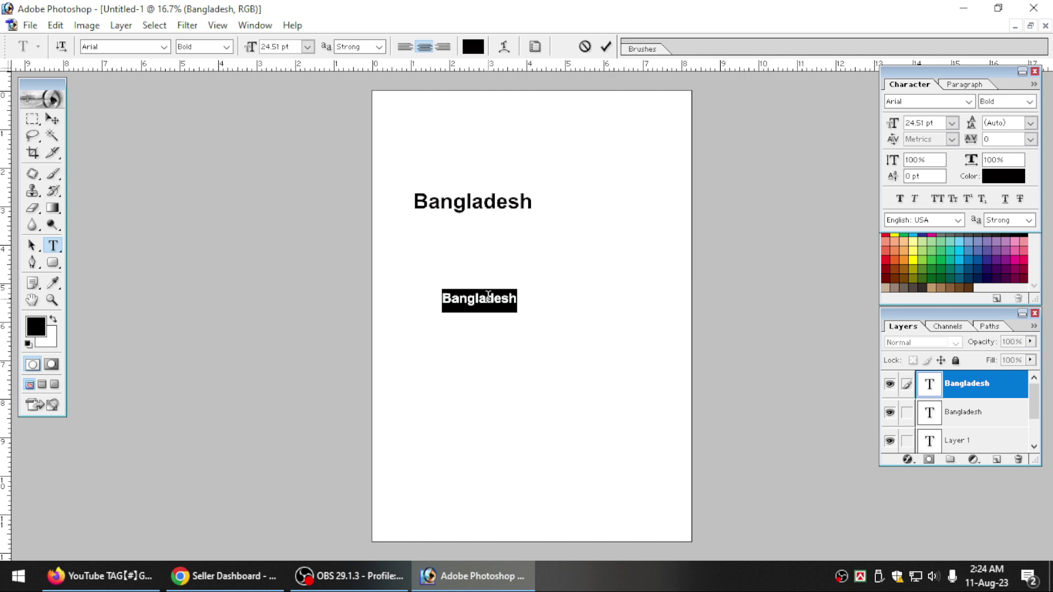
# Step: Delete the lower Bangladesh text, undo the deletion, and commit the restored line
pyautogui.click(490, 296)
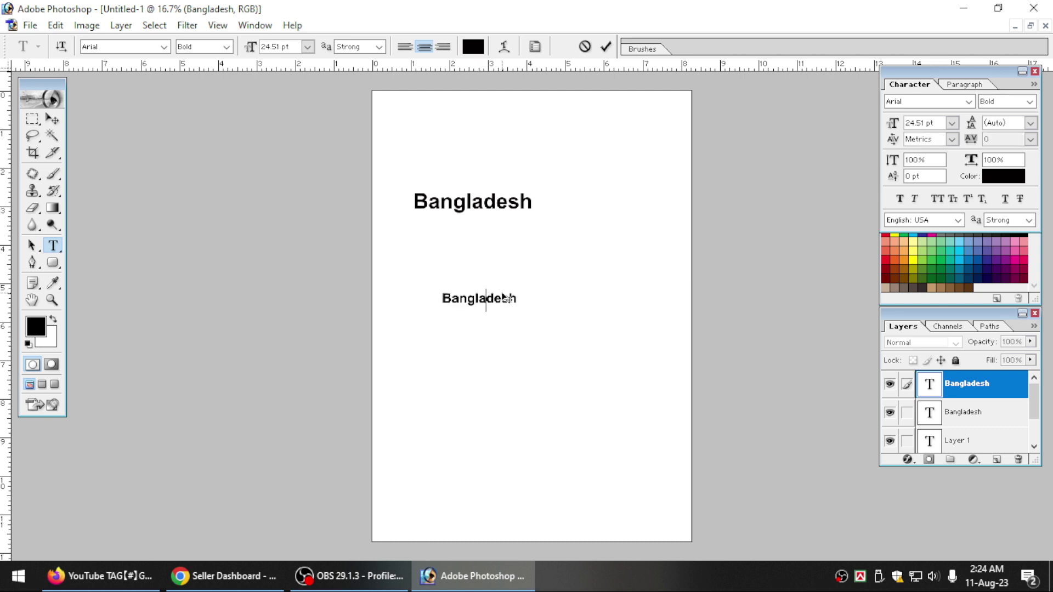
pyautogui.doubleClick(503, 296)
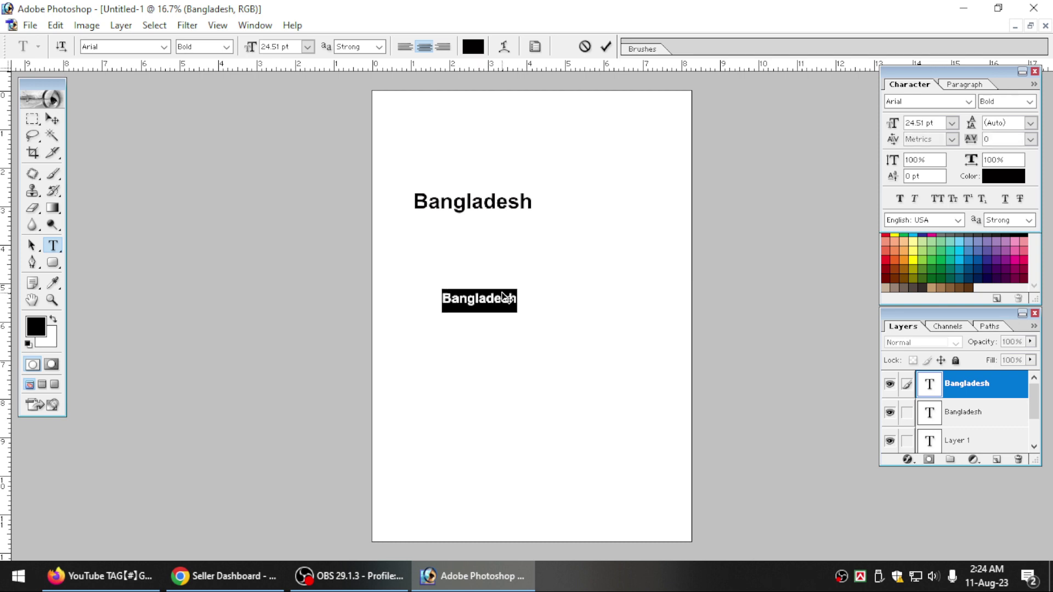
pyautogui.press('BackSpace')
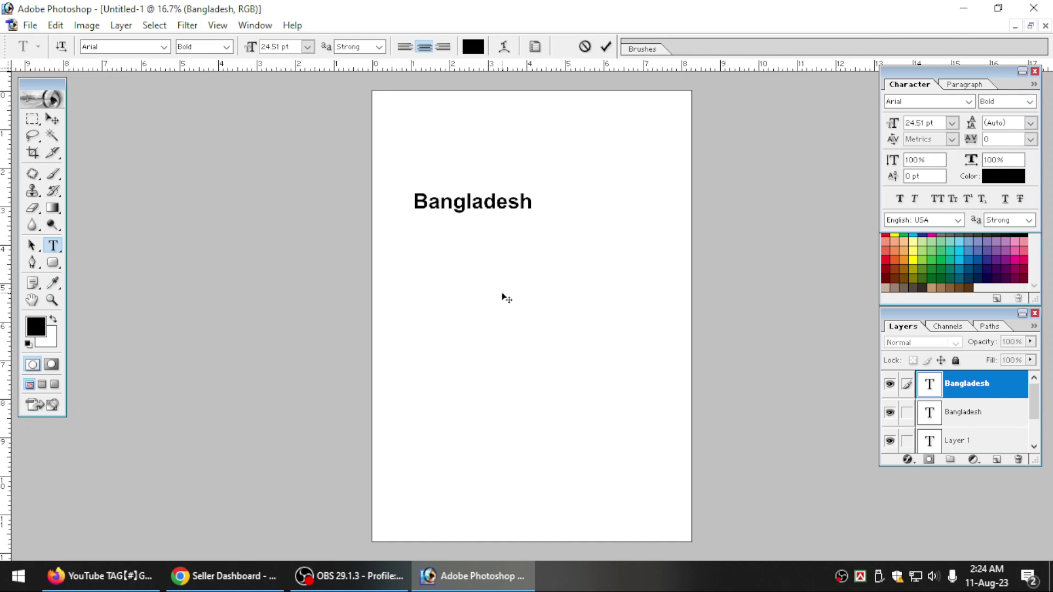
pyautogui.hotkey('ctrl', 'z')
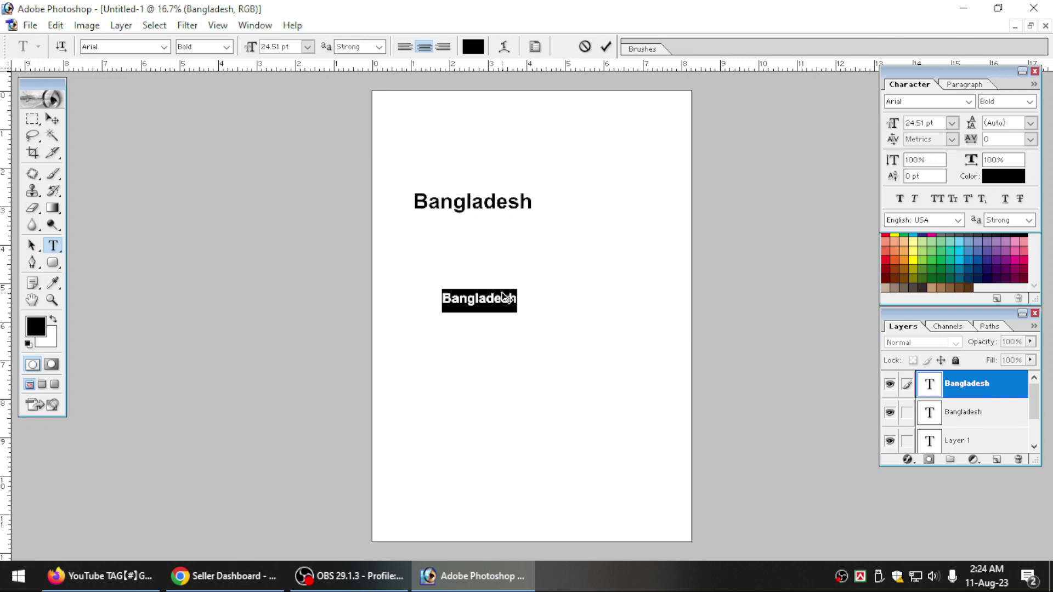
pyautogui.press('BackSpace')
pyautogui.hotkey('ctrl', 'z')
pyautogui.click(55, 25)
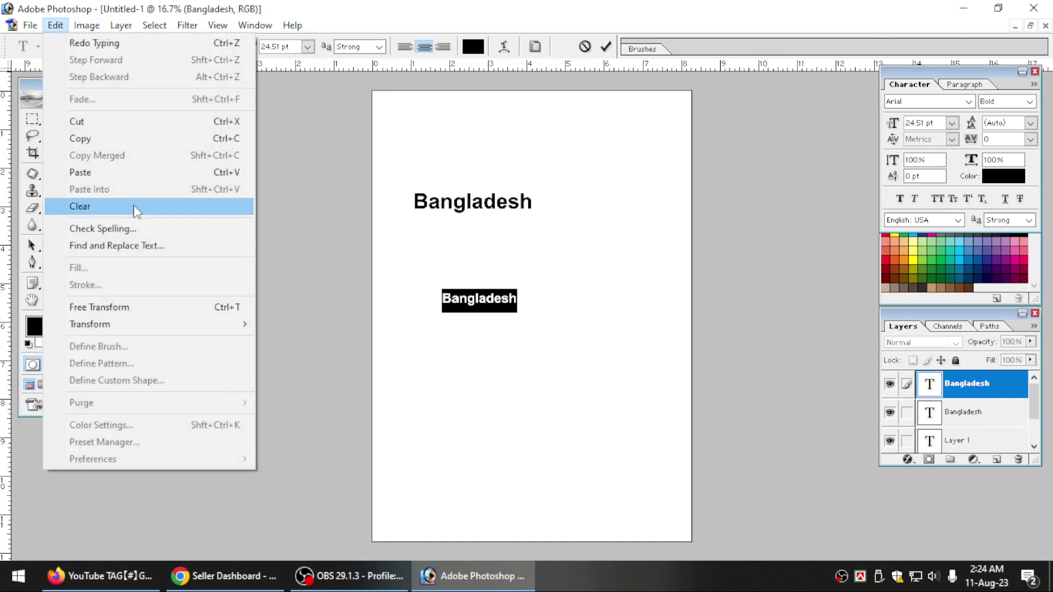
pyautogui.click(463, 299)
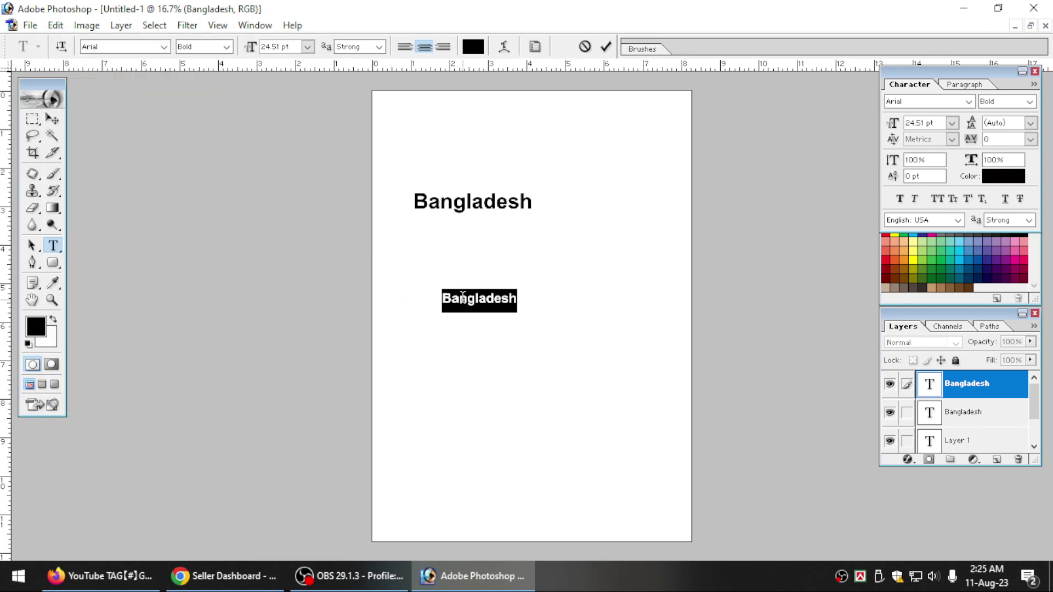
pyautogui.hotkey('ctrl', 'Return')
# Step: Zoom in, select the lower Bangladesh word and cut it with Edit > Cut
pyautogui.hotkey('ctrl', '+')
pyautogui.hotkey('ctrl', '+')
pyautogui.hotkey('ctrl', '+')
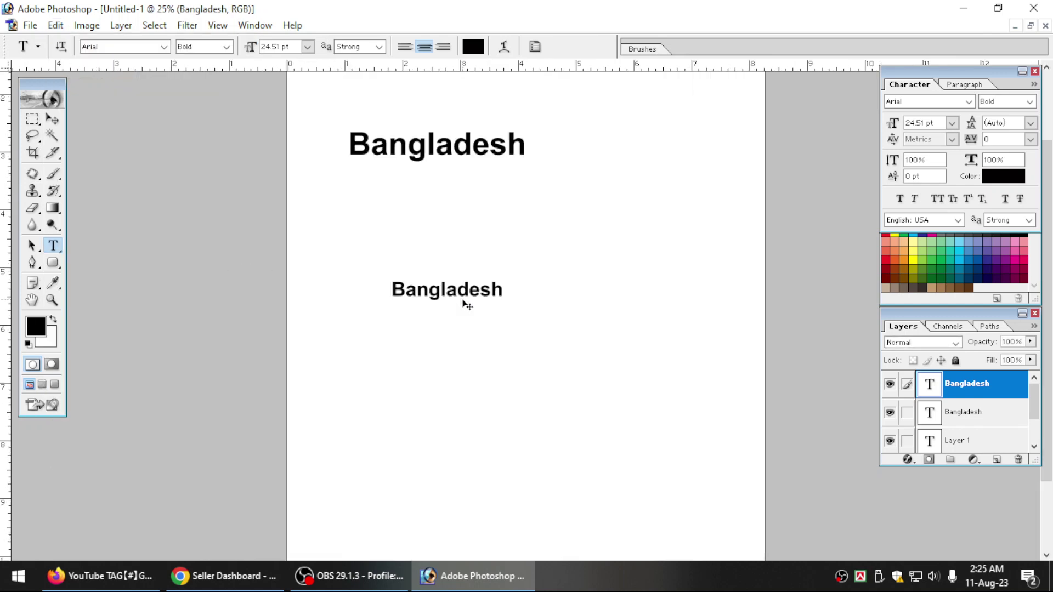
pyautogui.doubleClick(413, 269)
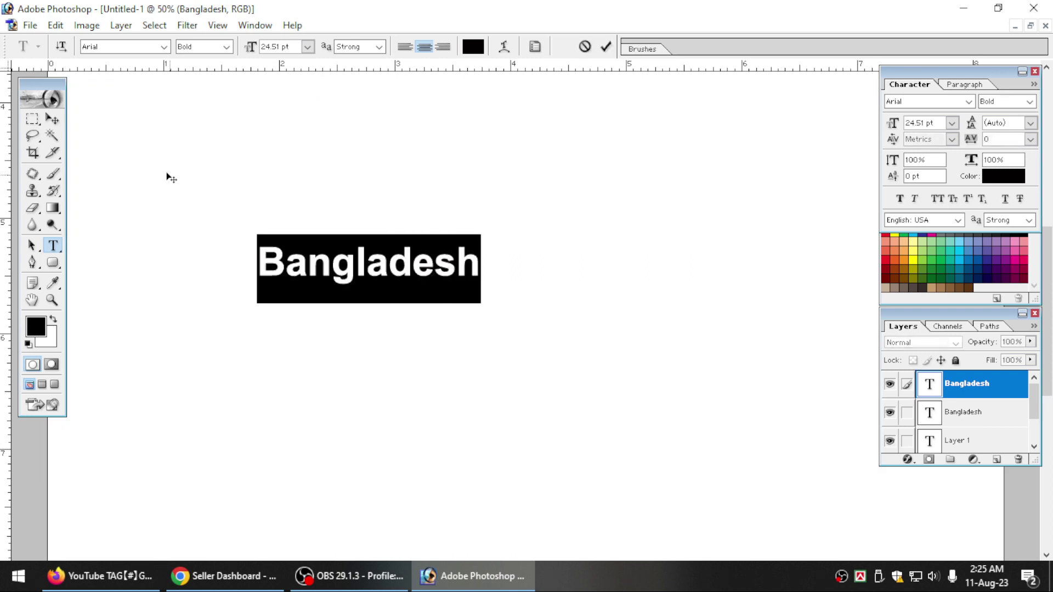
pyautogui.click(57, 26)
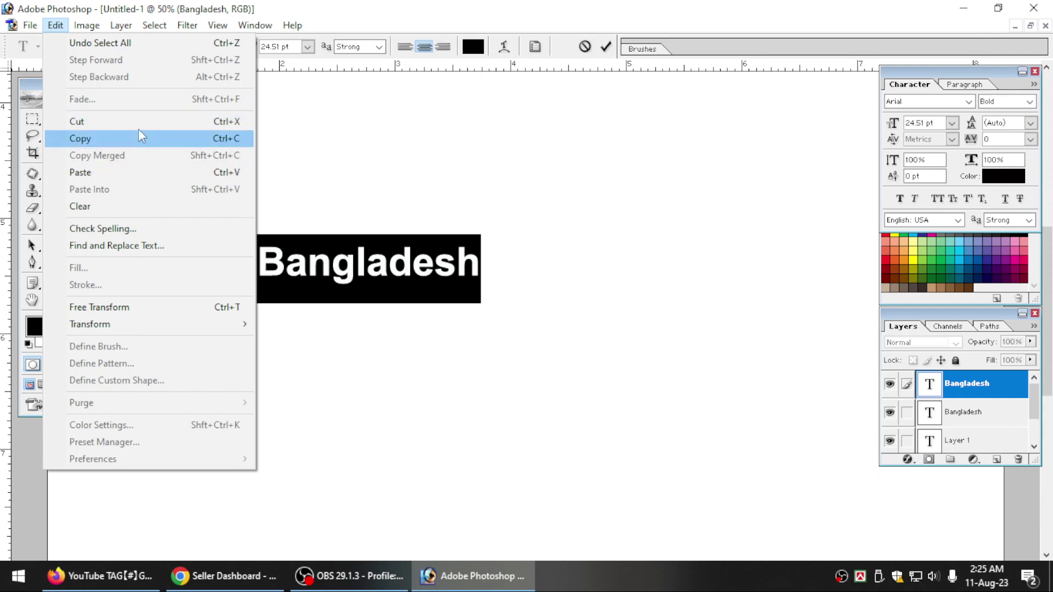
pyautogui.click(354, 263)
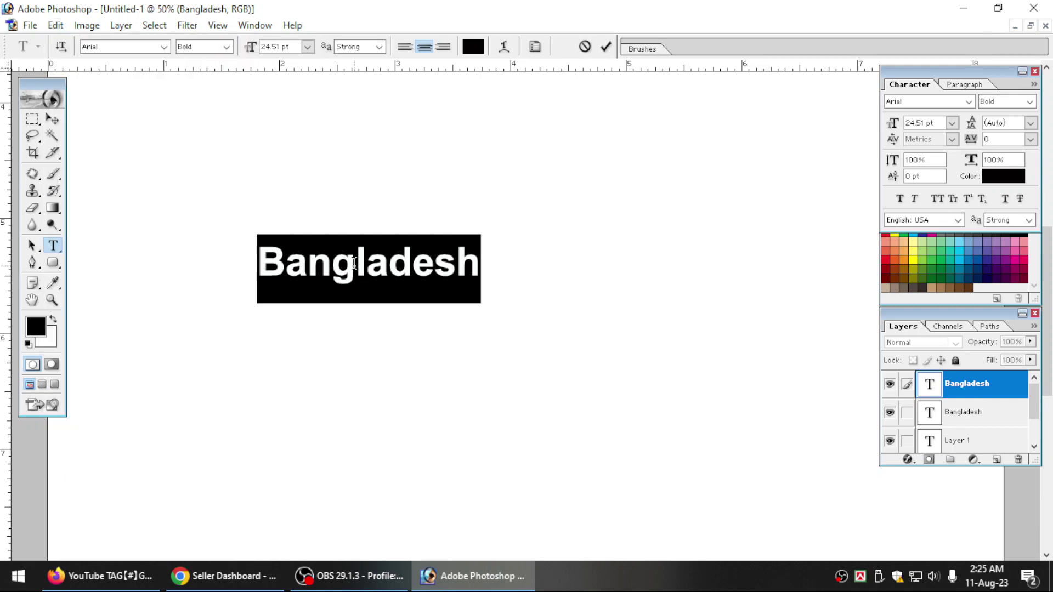
pyautogui.click(55, 25)
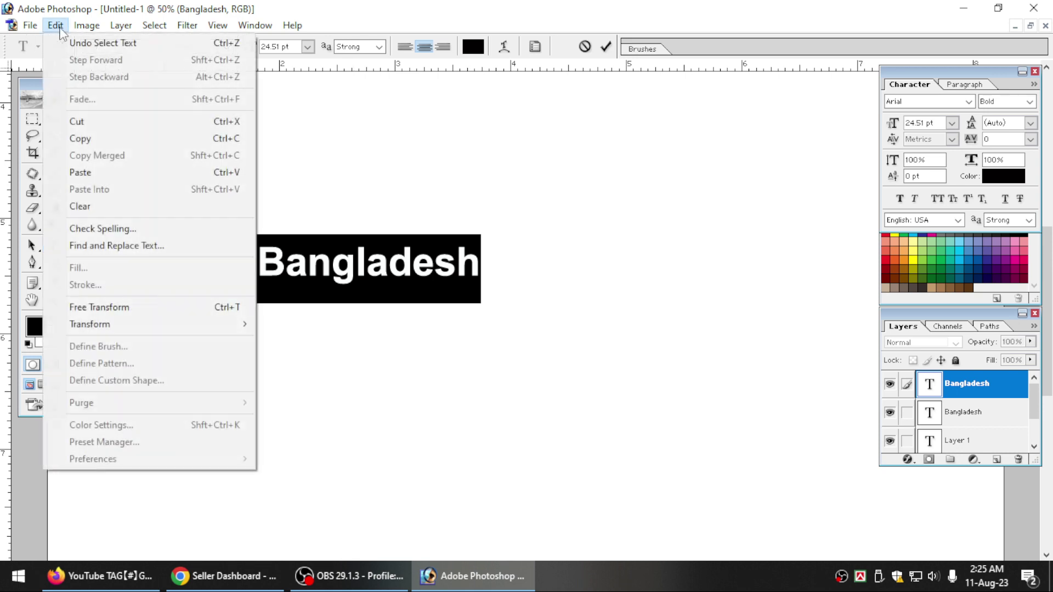
pyautogui.click(108, 132)
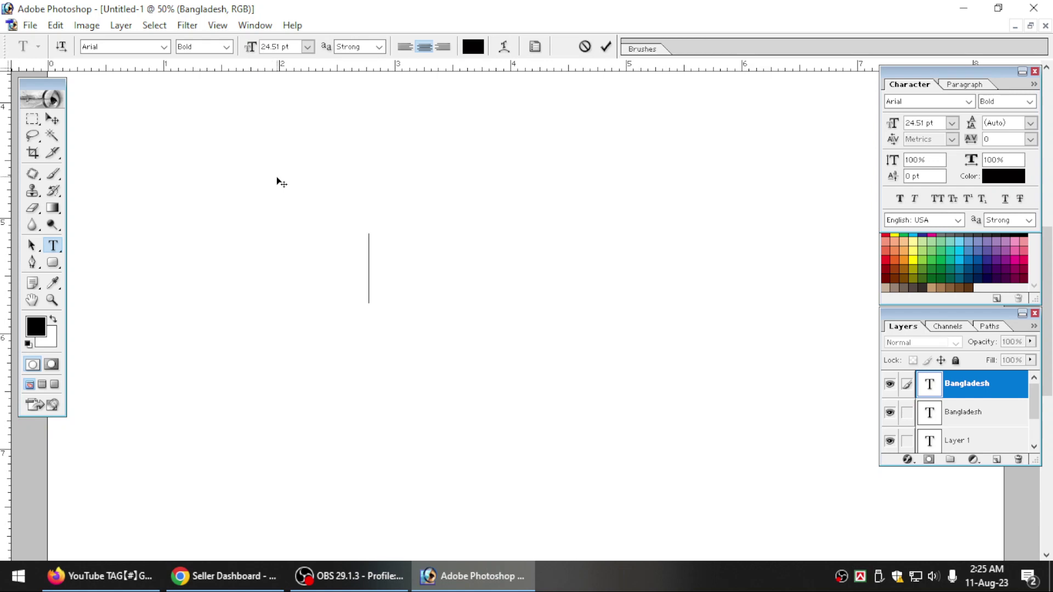
# Step: Commit the emptied layer and paste Bangladesh into a new text layer lower on the page
pyautogui.hotkey('ctrl', 'Return')
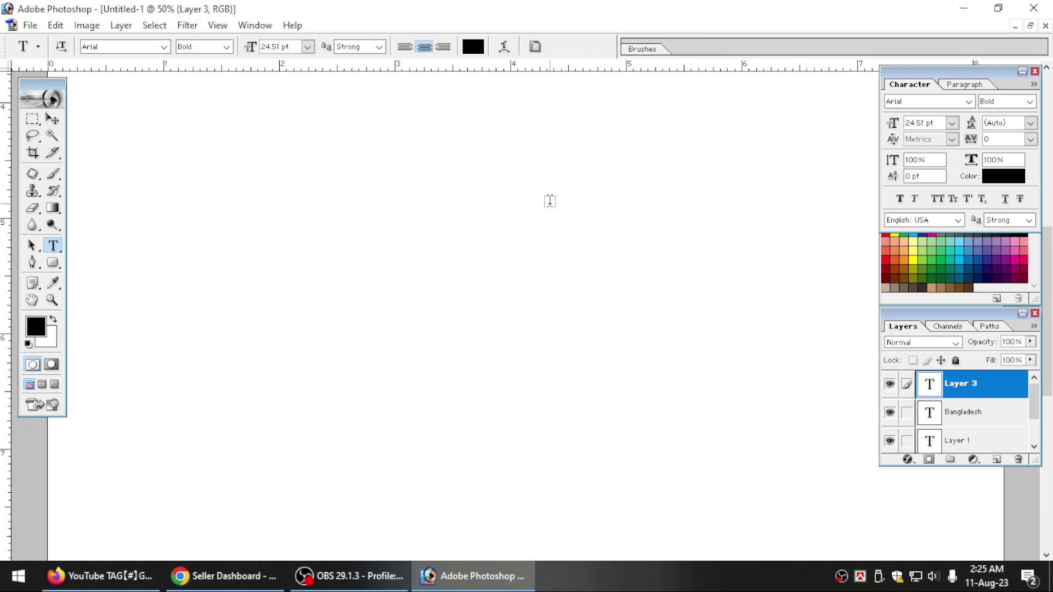
pyautogui.hotkey('ctrl', '-')
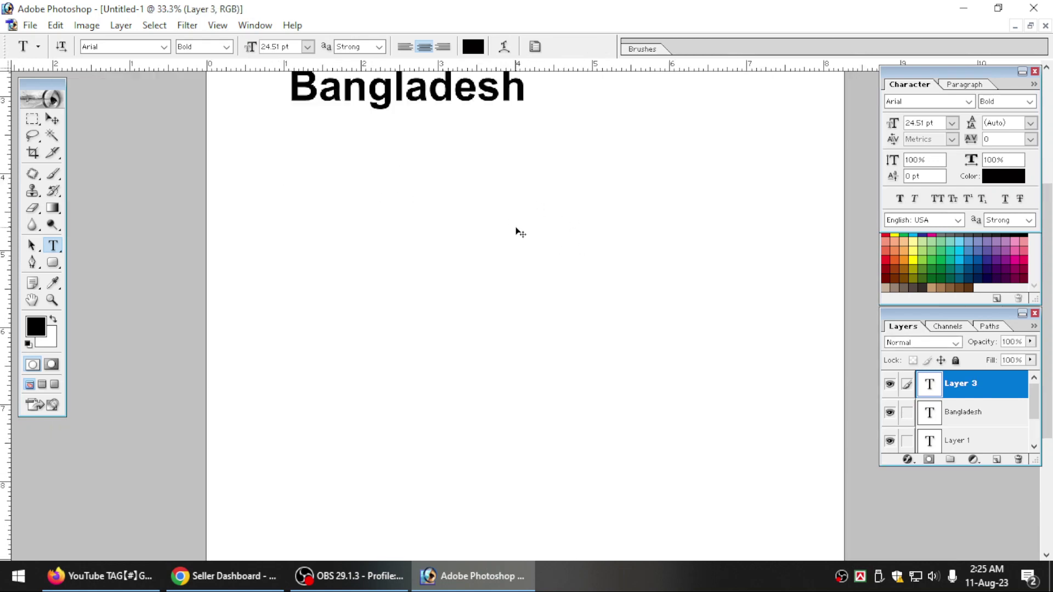
pyautogui.click(527, 343)
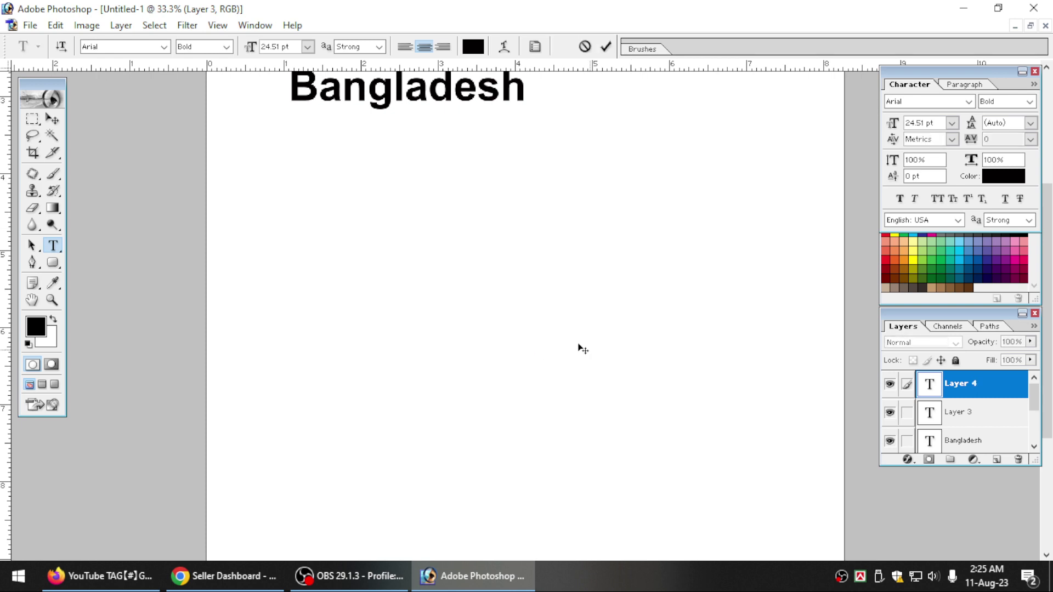
pyautogui.click(55, 25)
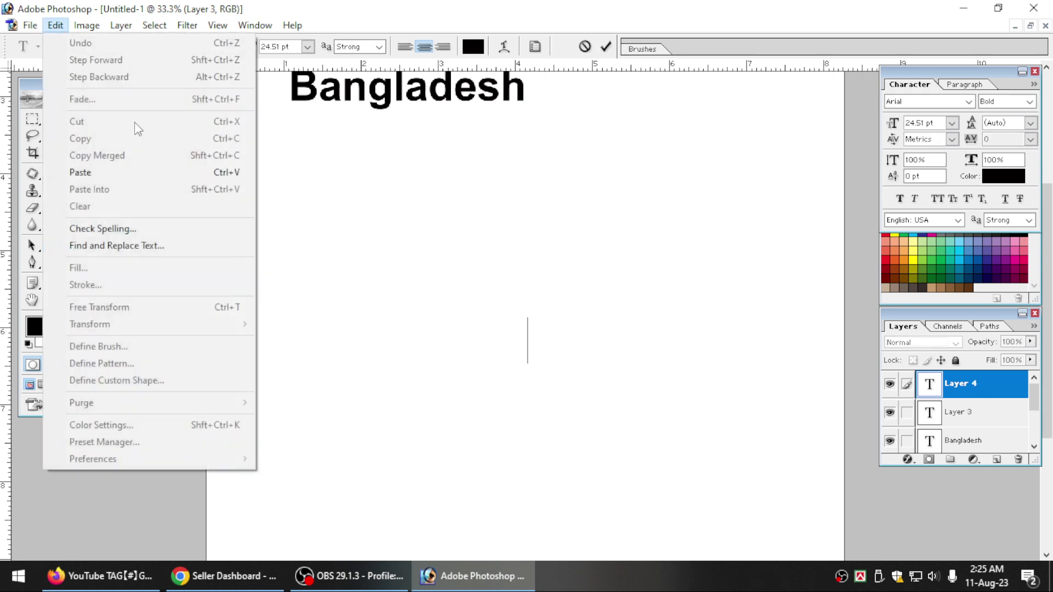
pyautogui.click(132, 174)
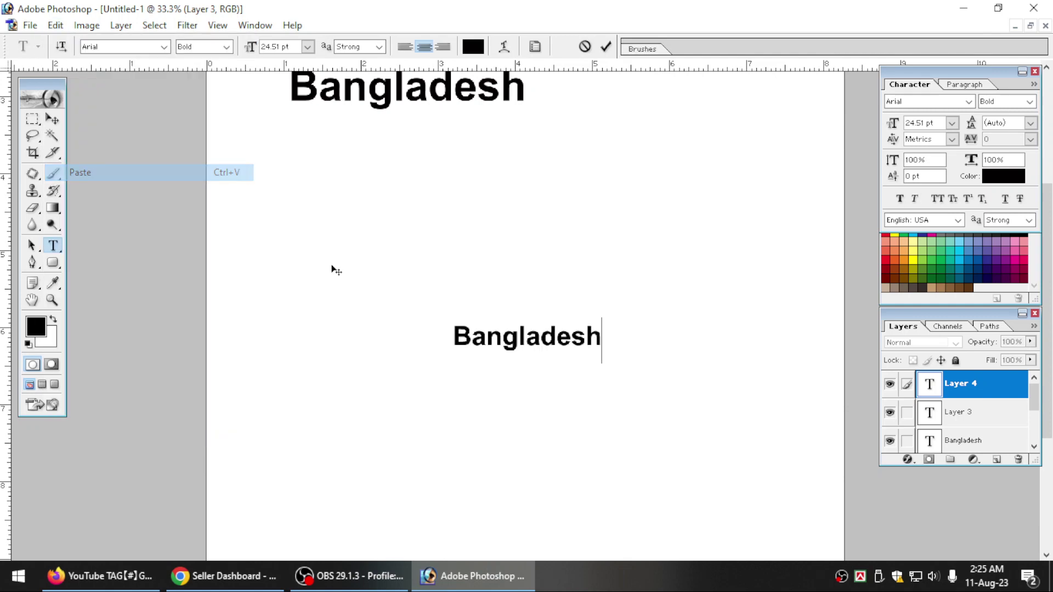
pyautogui.doubleClick(473, 335)
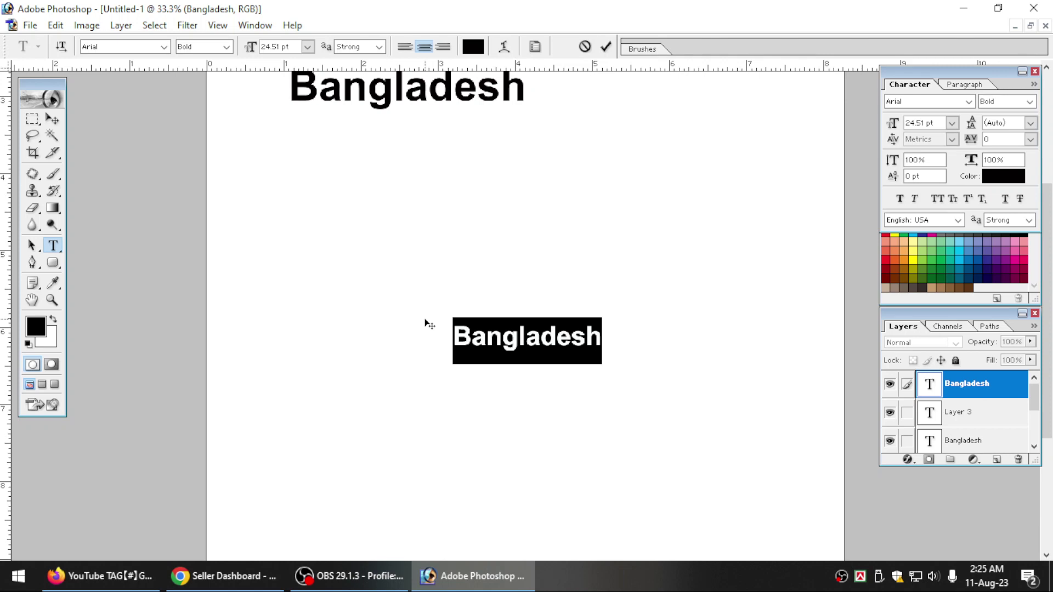
# Step: Commit the pasted Bangladesh text, then reopen it and select the whole word
pyautogui.doubleClick(518, 338)
pyautogui.hotkey('ctrl', 'Return')
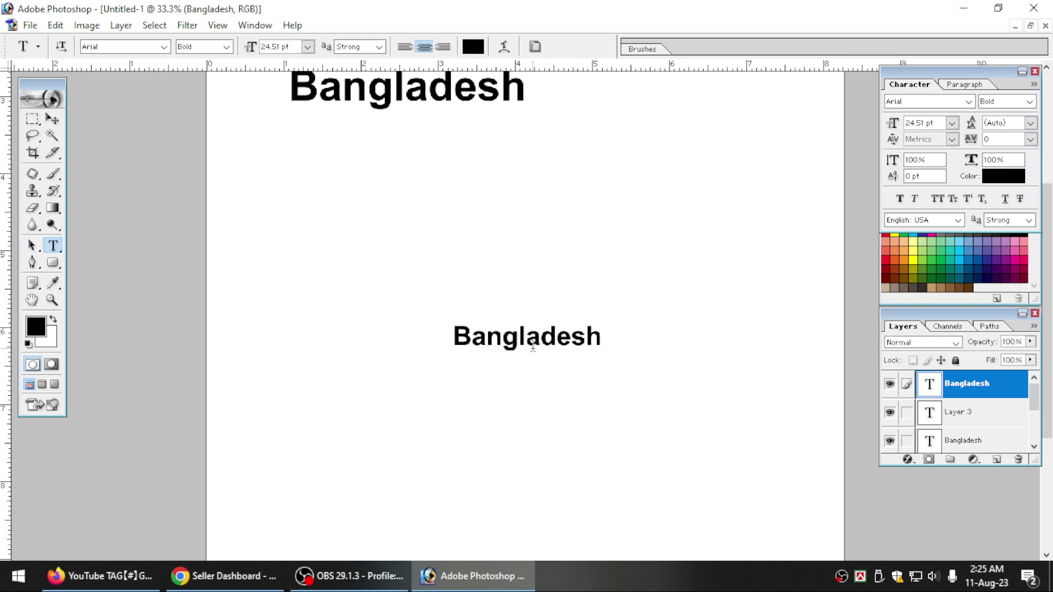
pyautogui.click(523, 339)
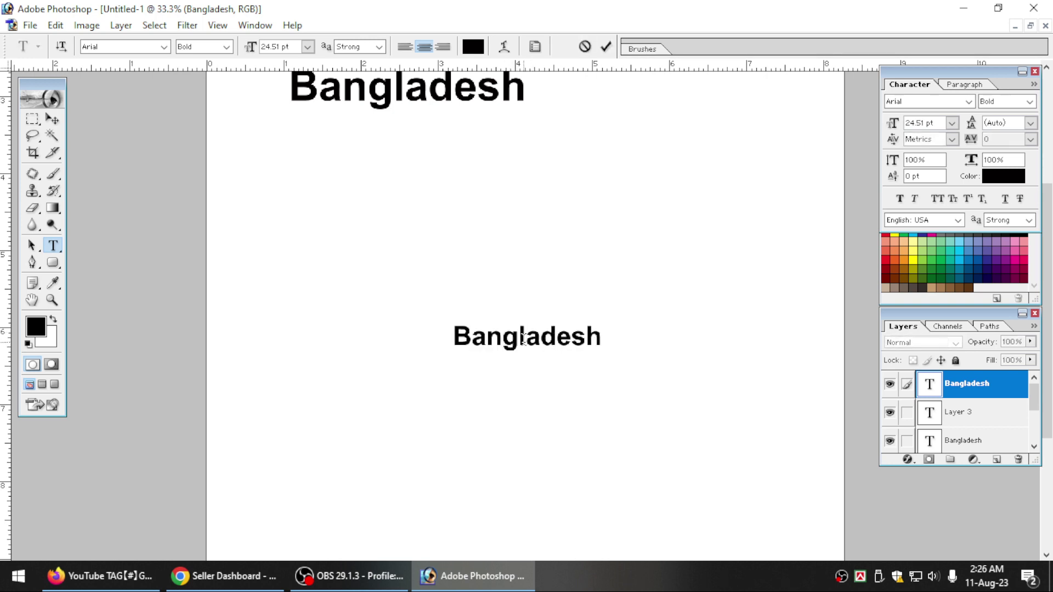
pyautogui.doubleClick(524, 338)
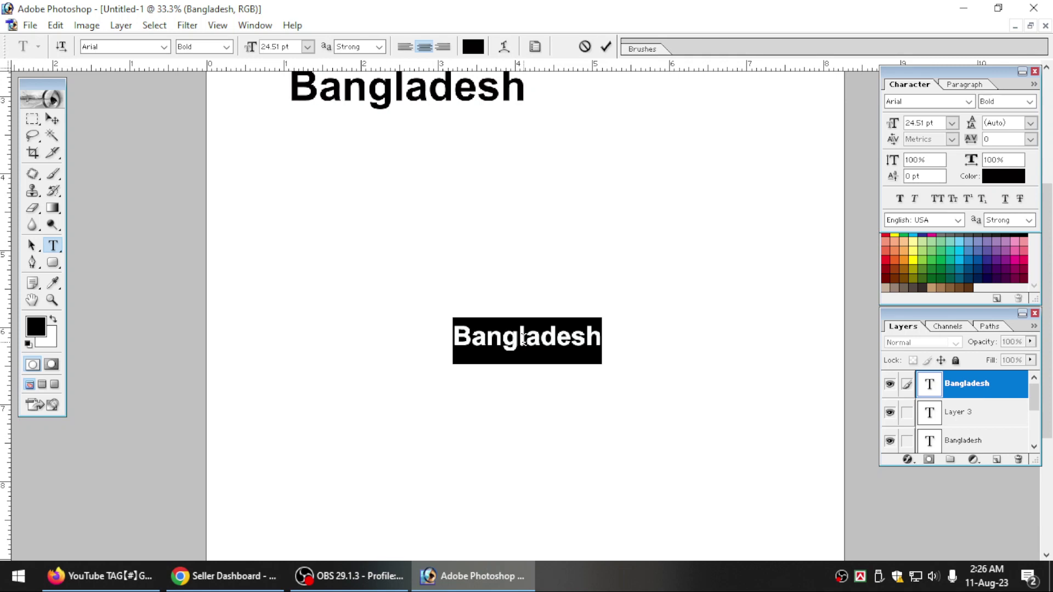
pyautogui.click(523, 338)
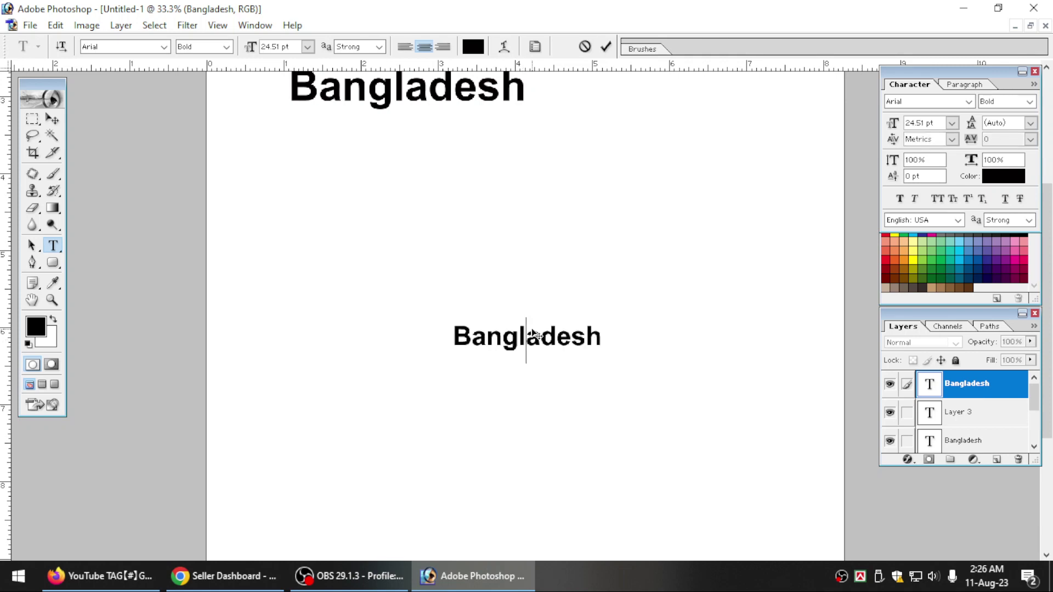
pyautogui.doubleClick(534, 335)
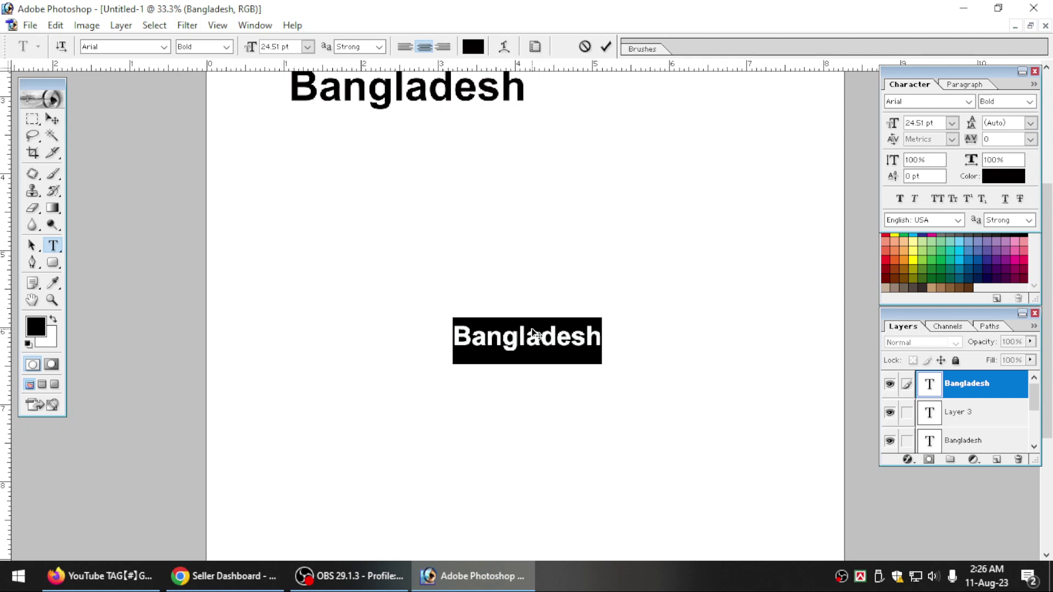
# Step: Delete the mid-page Bangladesh word, undo once, delete it again and commit the empty layer
pyautogui.press('BackSpace')
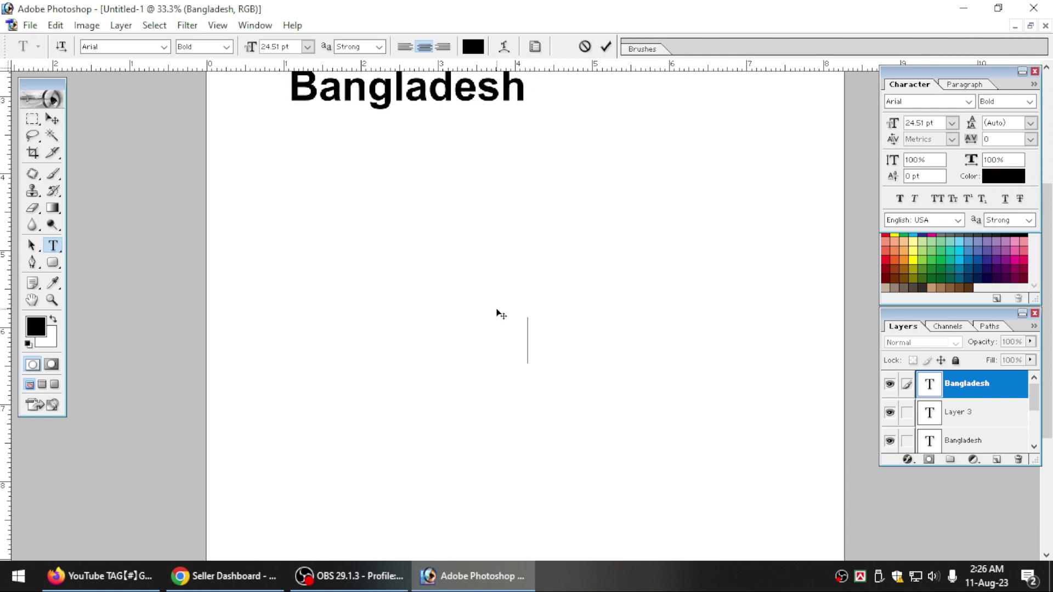
pyautogui.hotkey('ctrl', 'z')
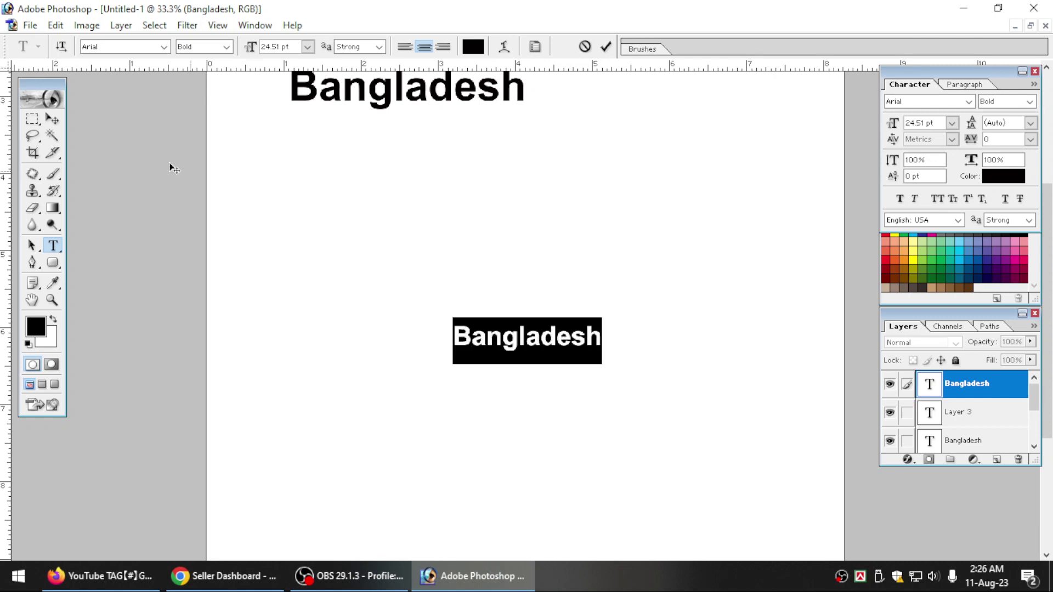
pyautogui.click(55, 25)
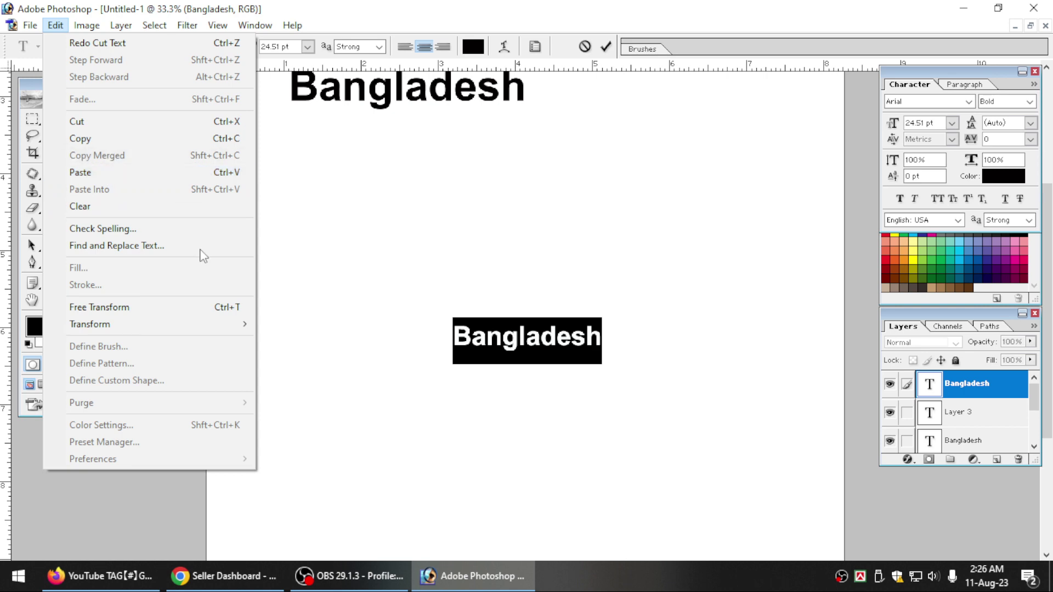
pyautogui.click(517, 347)
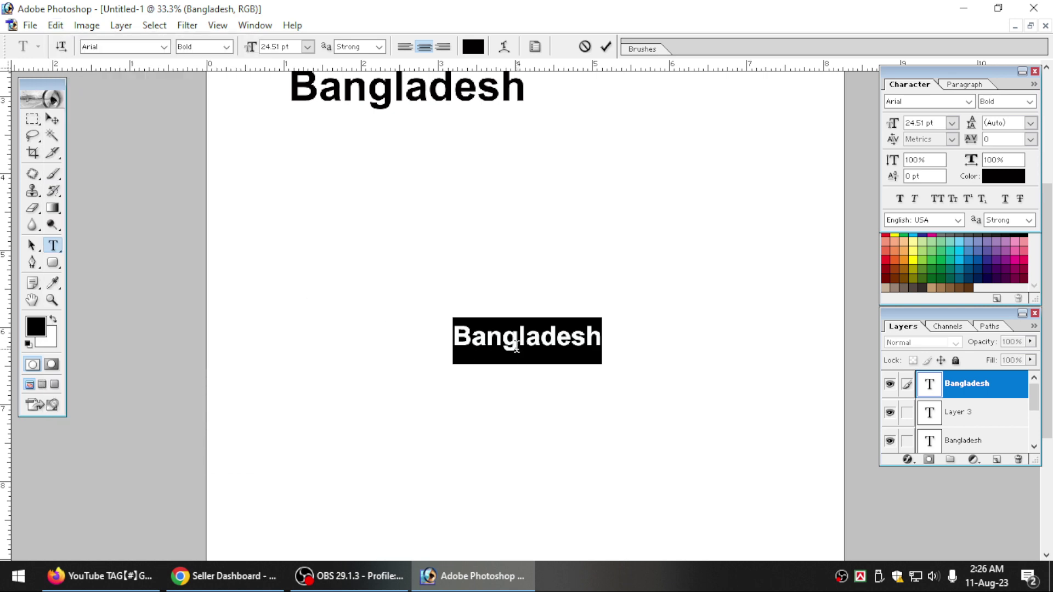
pyautogui.press('BackSpace')
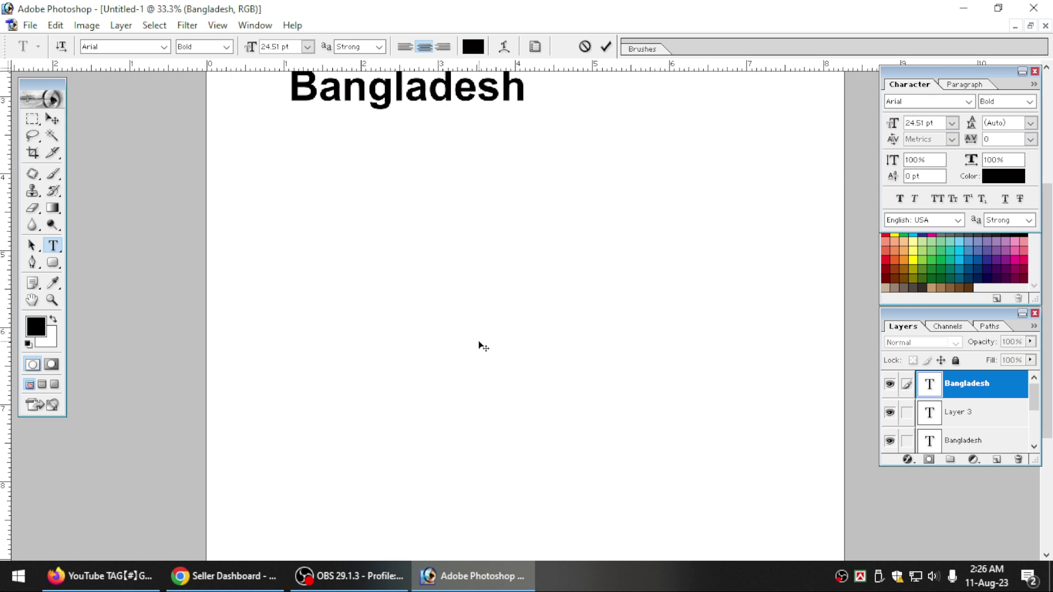
pyautogui.click(478, 342)
# Step: Paste Bangladesh into a new text layer below the heading and select all of it
pyautogui.click(401, 331)
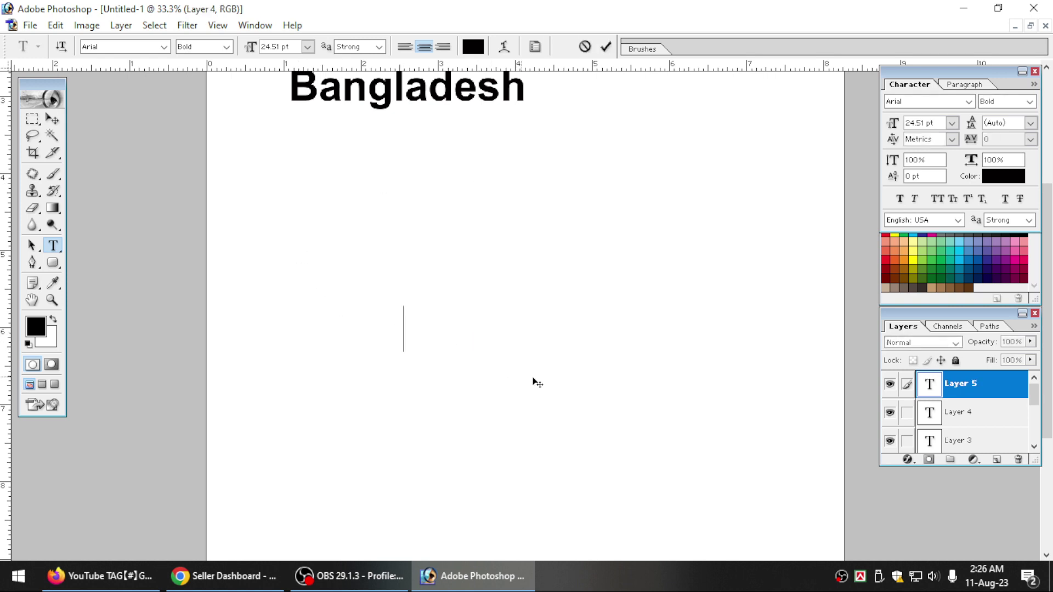
pyautogui.hotkey('ctrl', 'v')
pyautogui.hotkey('ctrl', 'a')
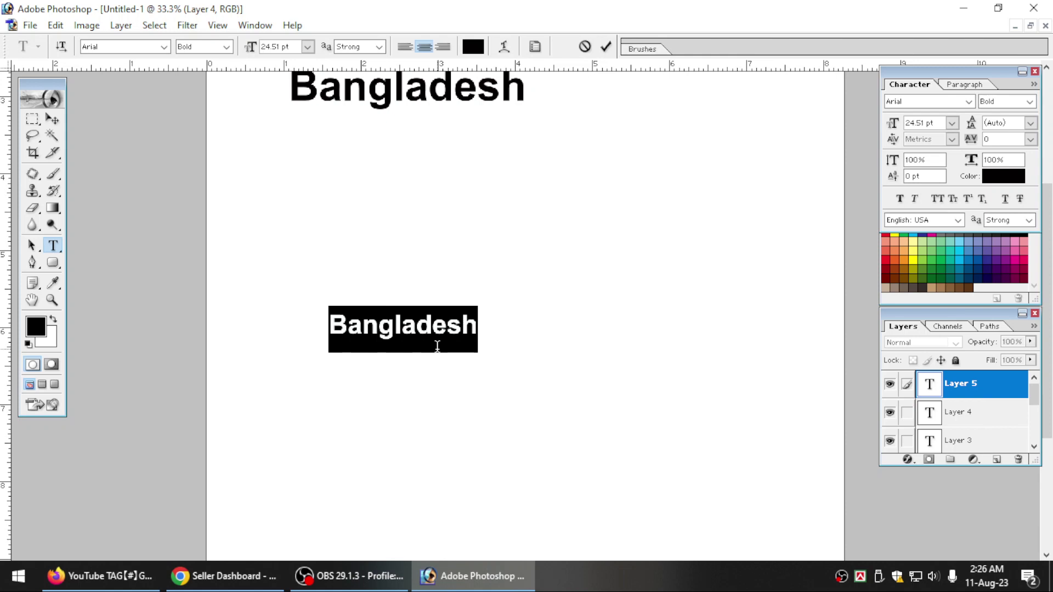
pyautogui.click(55, 25)
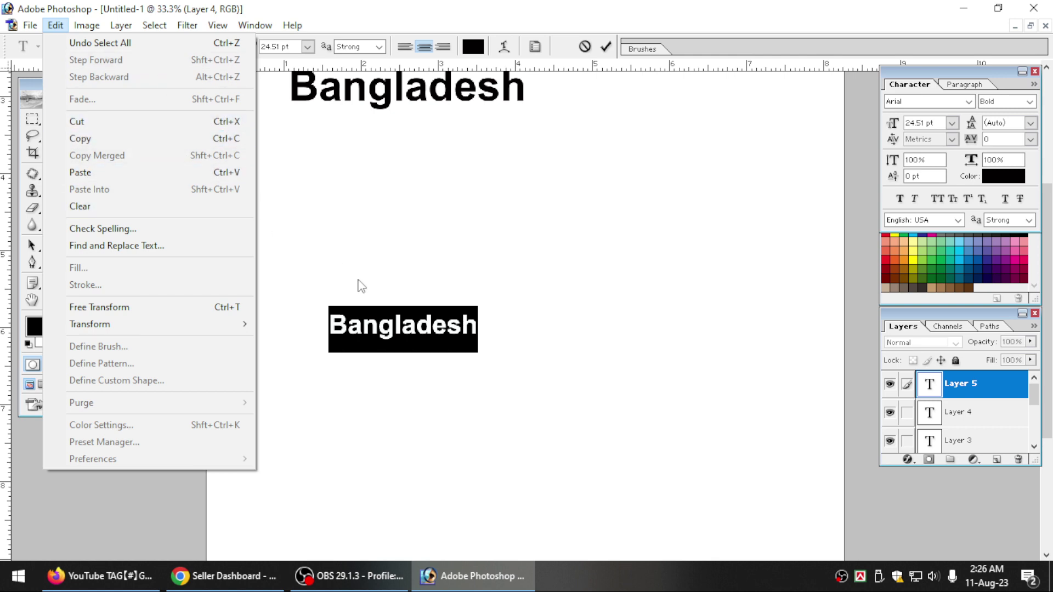
# Step: Change the mid-page word to 'Banjladesh' by replacing its g with j, then select all text
pyautogui.click(382, 334)
pyautogui.click(381, 335)
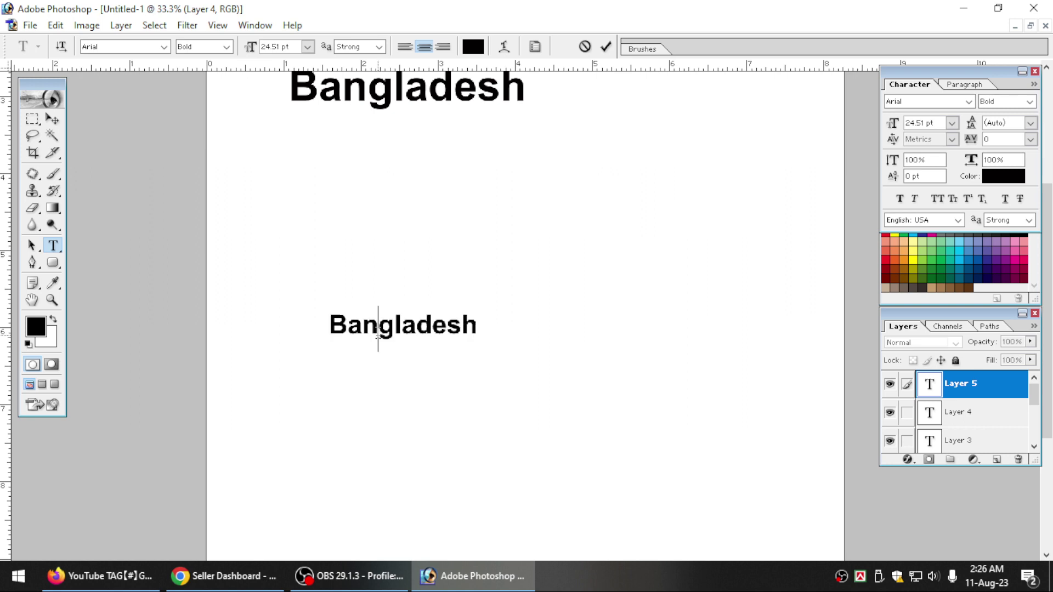
pyautogui.doubleClick(379, 327)
pyautogui.click(56, 25)
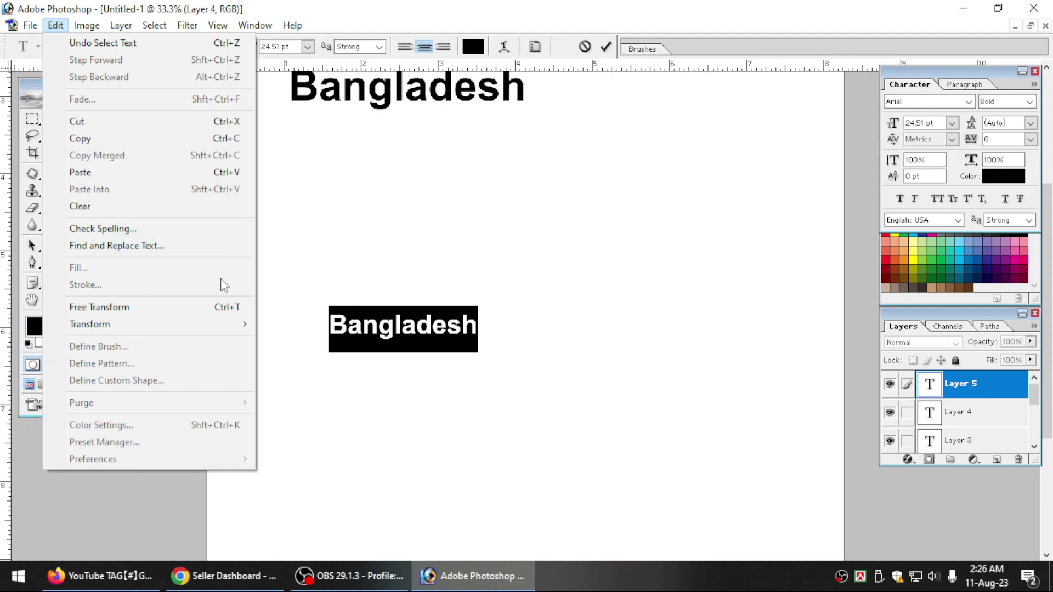
pyautogui.click(373, 321)
pyautogui.click(422, 342)
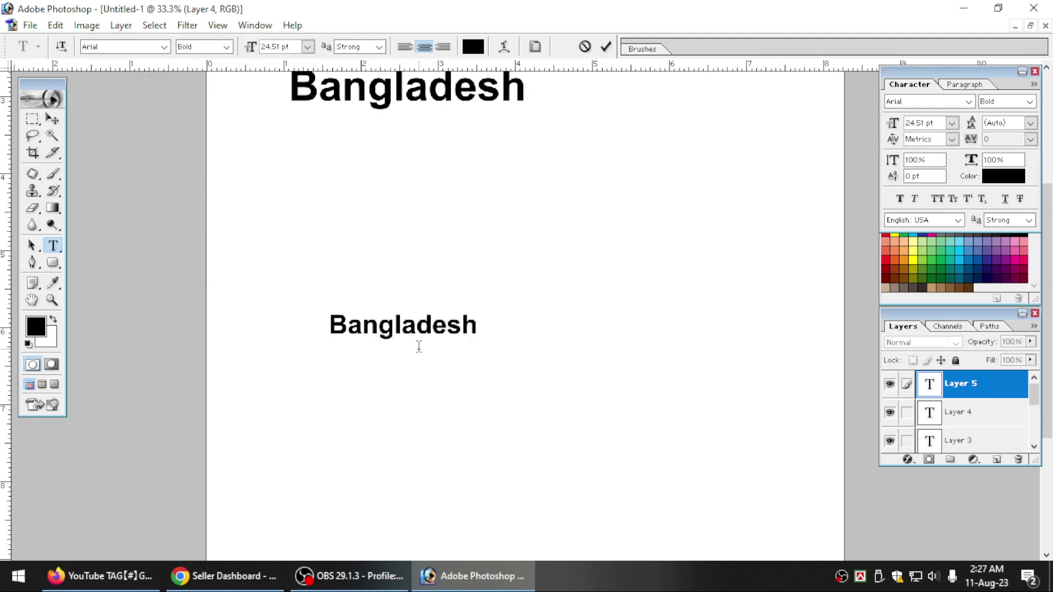
pyautogui.press('BackSpace')
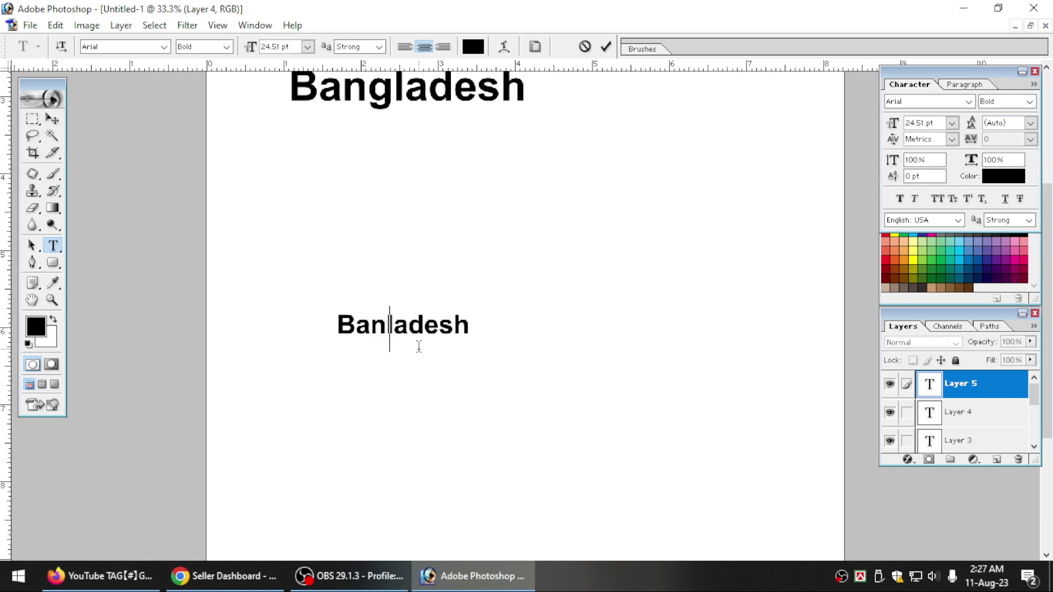
pyautogui.write('j')
pyautogui.hotkey('ctrl', 'a')
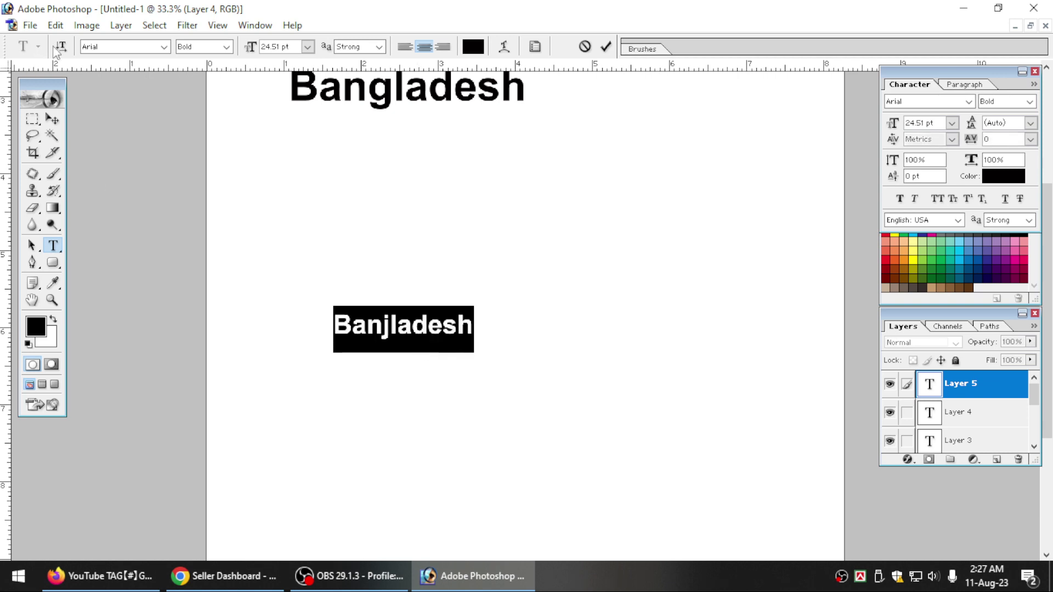
pyautogui.click(55, 25)
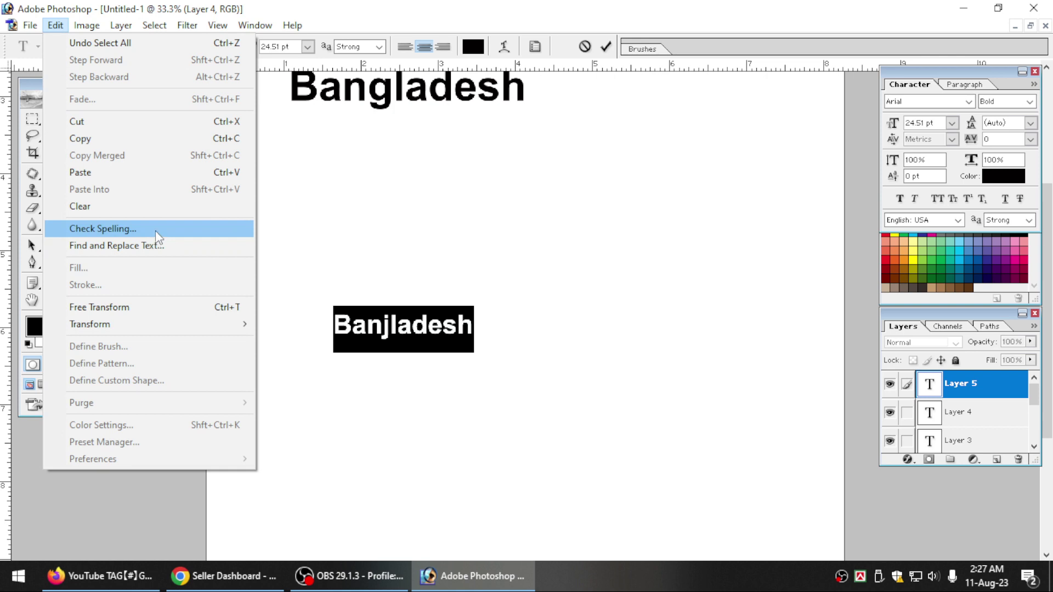
# Step: Run Check Spelling on the text and select the flagged word Banjladesh
pyautogui.click(155, 230)
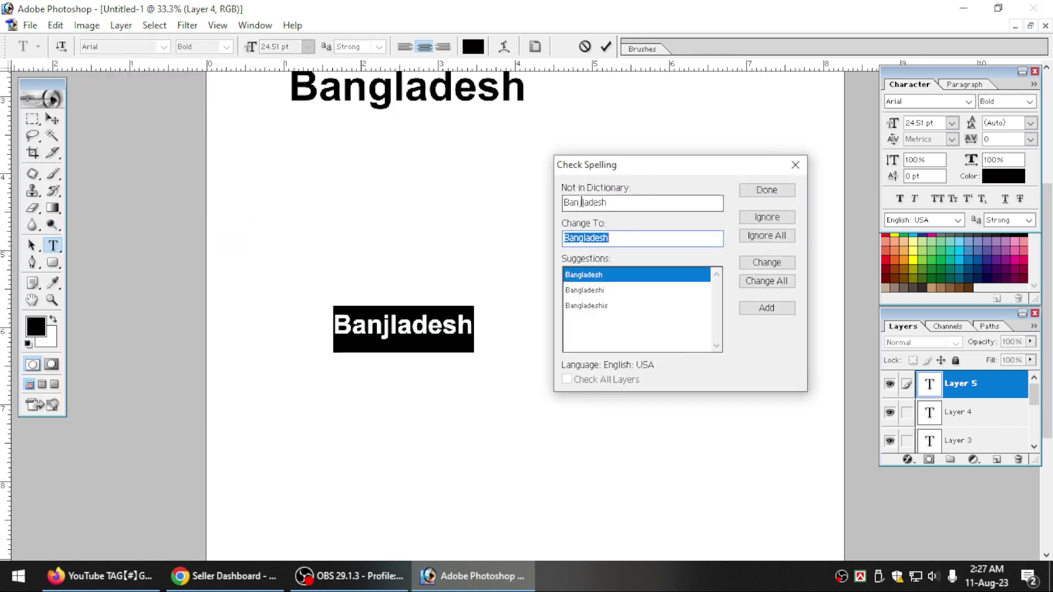
pyautogui.moveTo(609, 166); pyautogui.dragTo(554, 146)
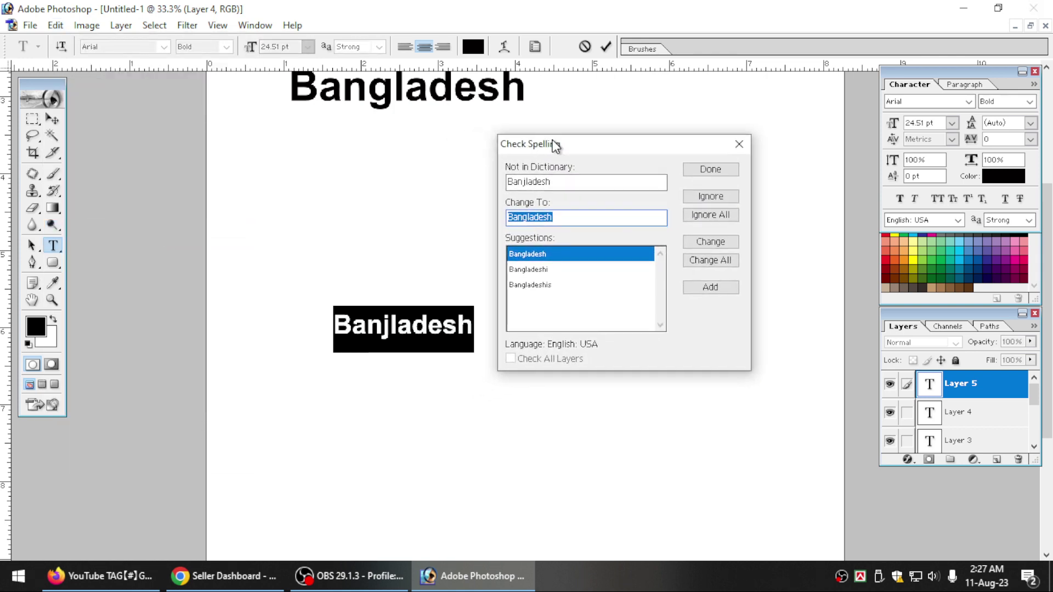
pyautogui.click(533, 181)
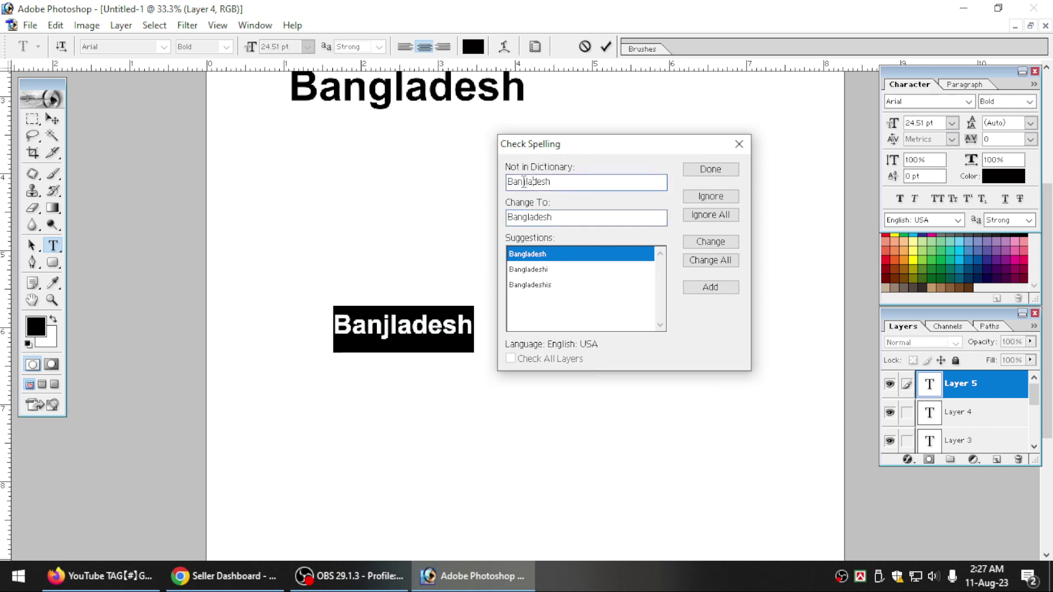
pyautogui.doubleClick(560, 181)
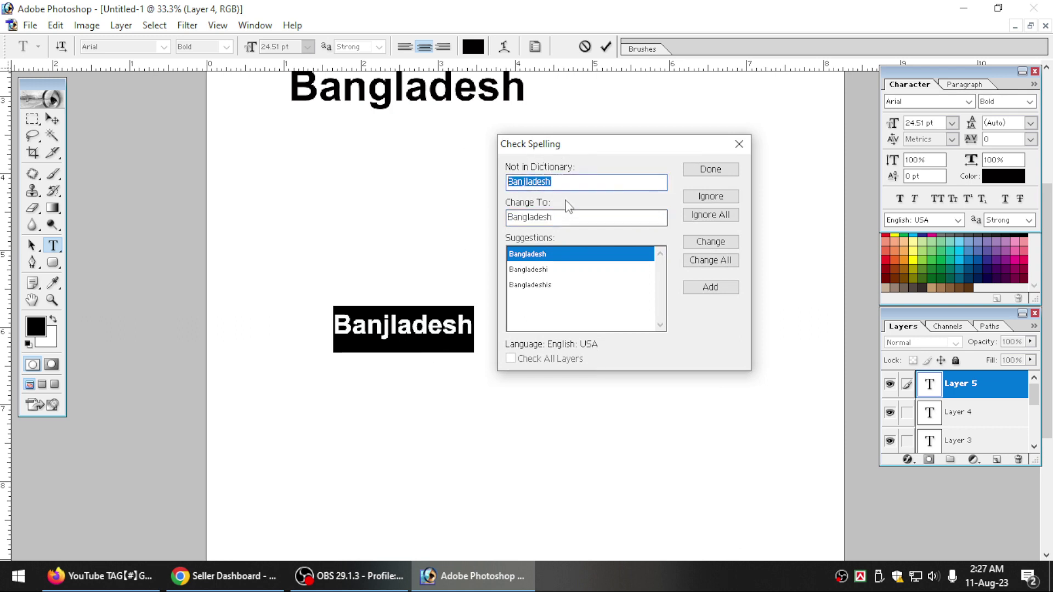
pyautogui.click(567, 183)
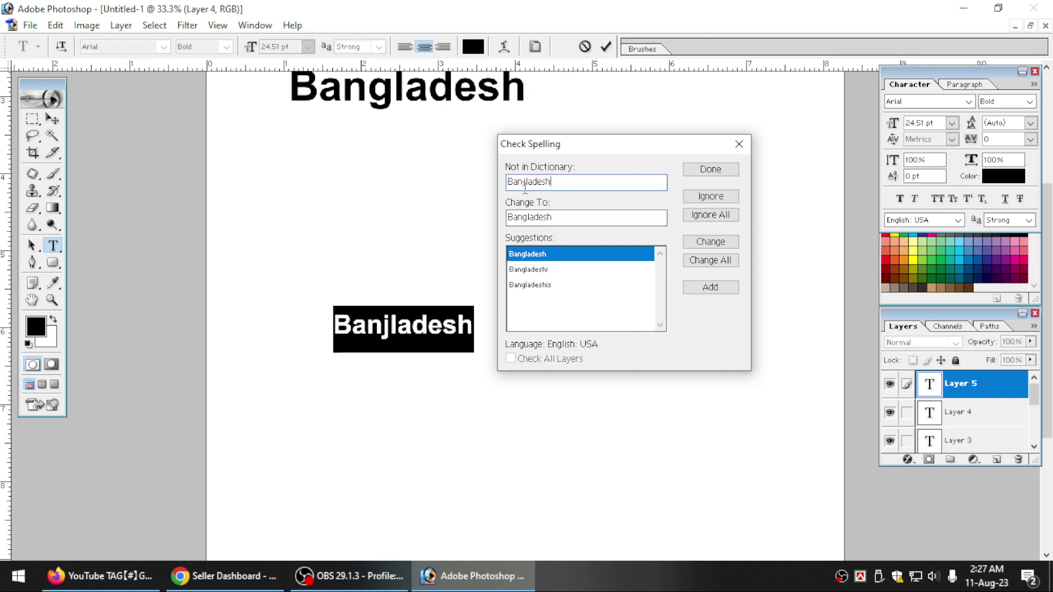
pyautogui.doubleClick(565, 181)
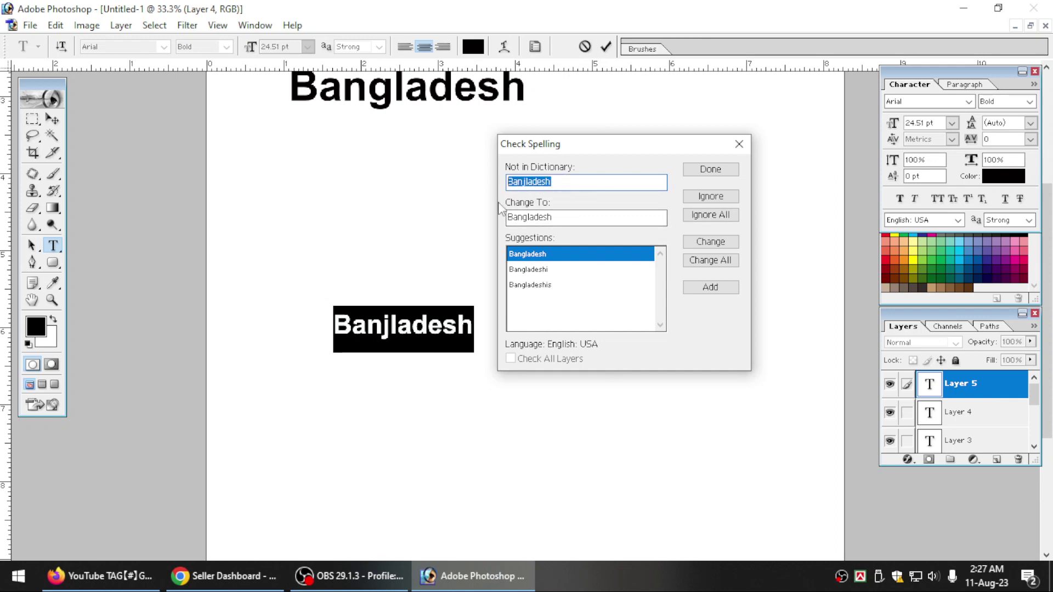
# Step: Replace Banjladesh with the suggestion Bangladesh and confirm the spell check is complete
pyautogui.click(529, 218)
pyautogui.moveTo(556, 218); pyautogui.dragTo(458, 222)
pyautogui.click(552, 217)
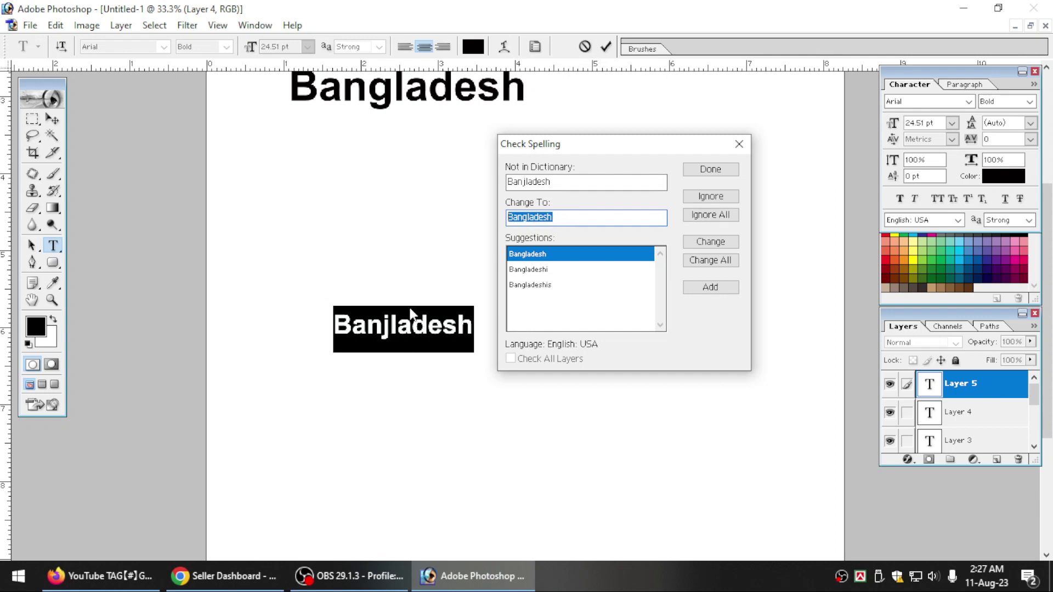
pyautogui.click(559, 217)
pyautogui.click(553, 269)
pyautogui.click(560, 285)
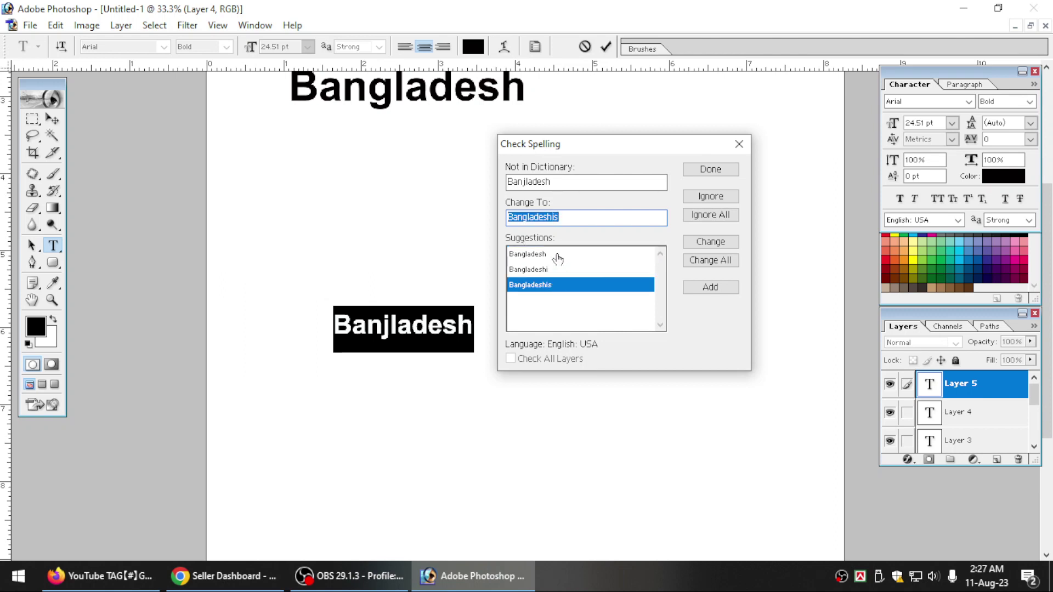
pyautogui.click(556, 255)
pyautogui.doubleClick(558, 257)
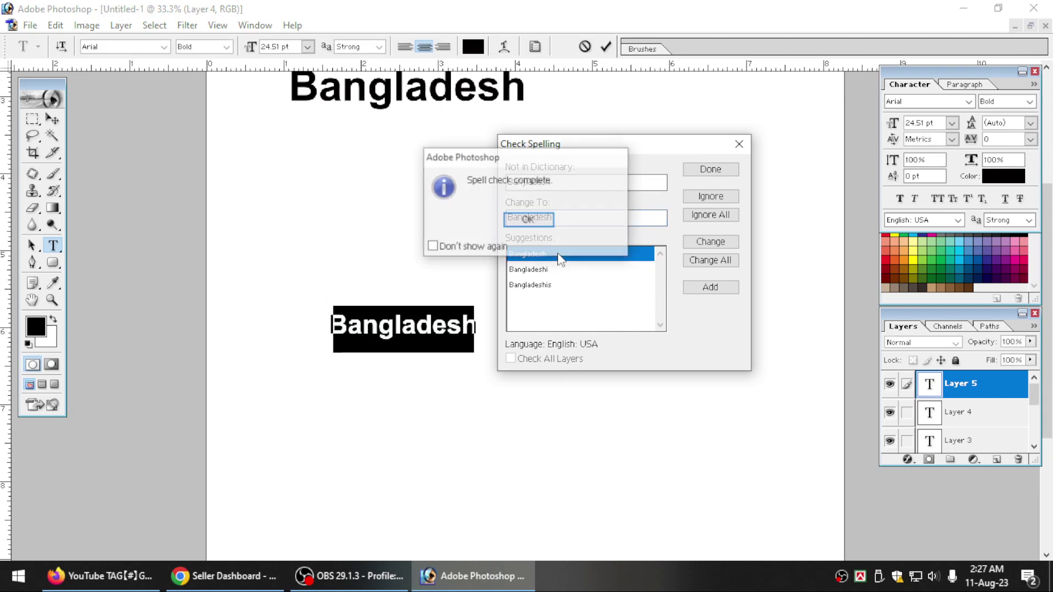
pyautogui.click(529, 221)
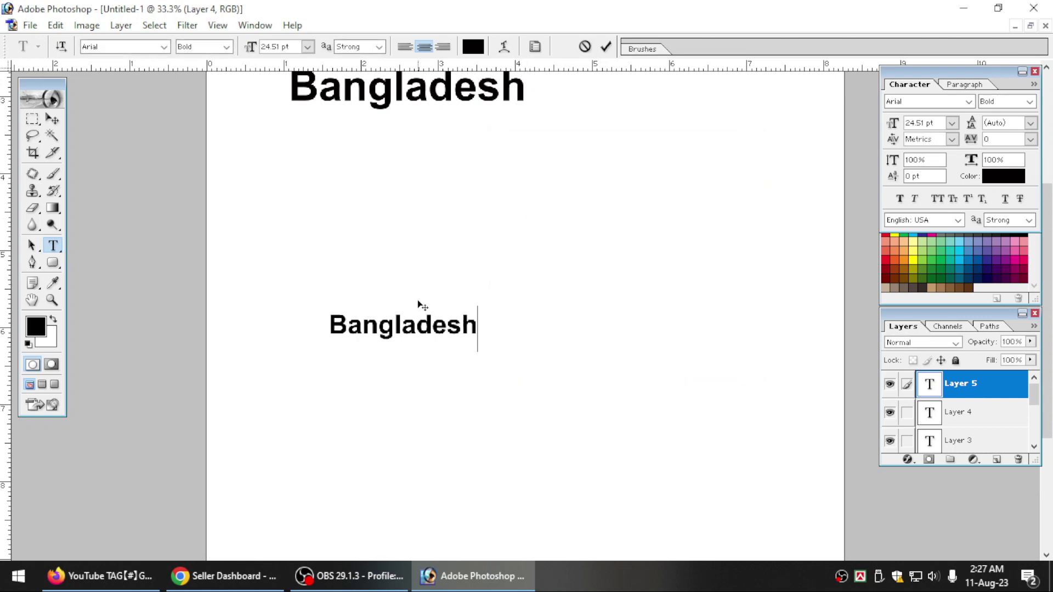
# Step: Select the mid-page Bangladesh word, delete it, and commit the empty text layer
pyautogui.doubleClick(377, 324)
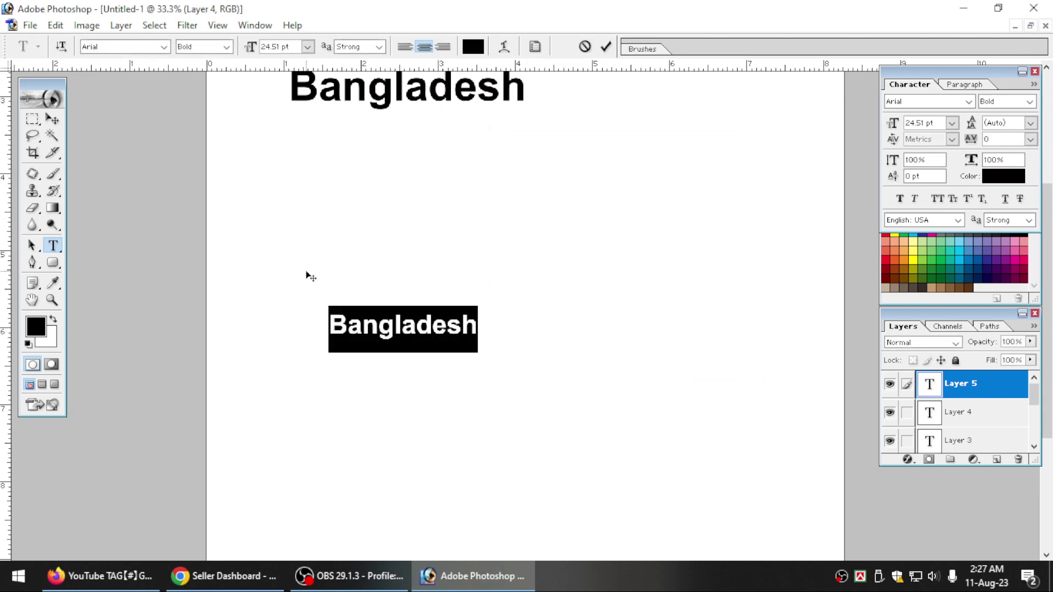
pyautogui.hotkey('ctrl', 'Return')
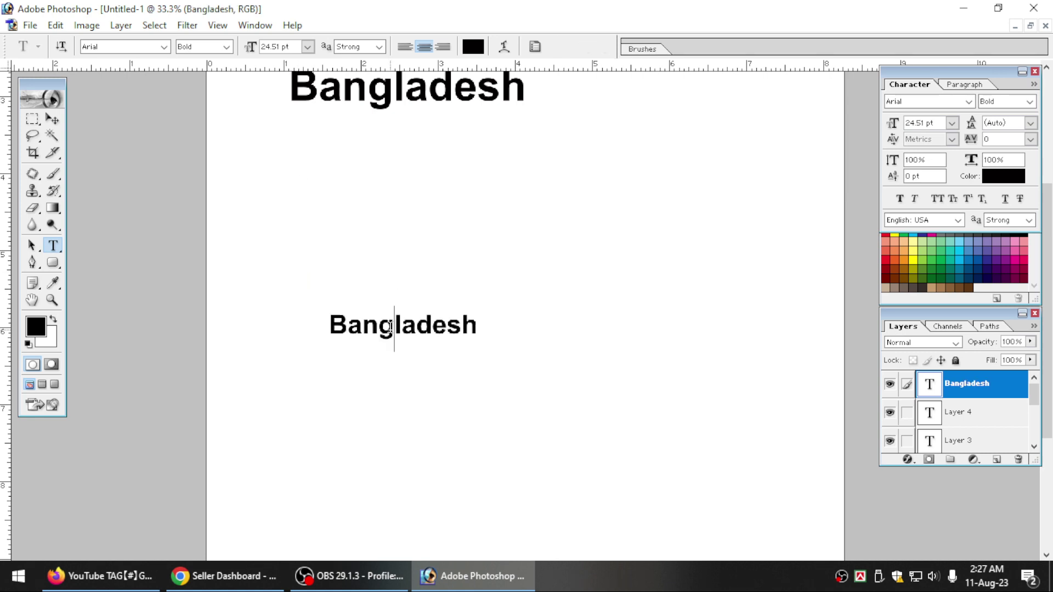
pyautogui.doubleClick(394, 325)
pyautogui.click(56, 25)
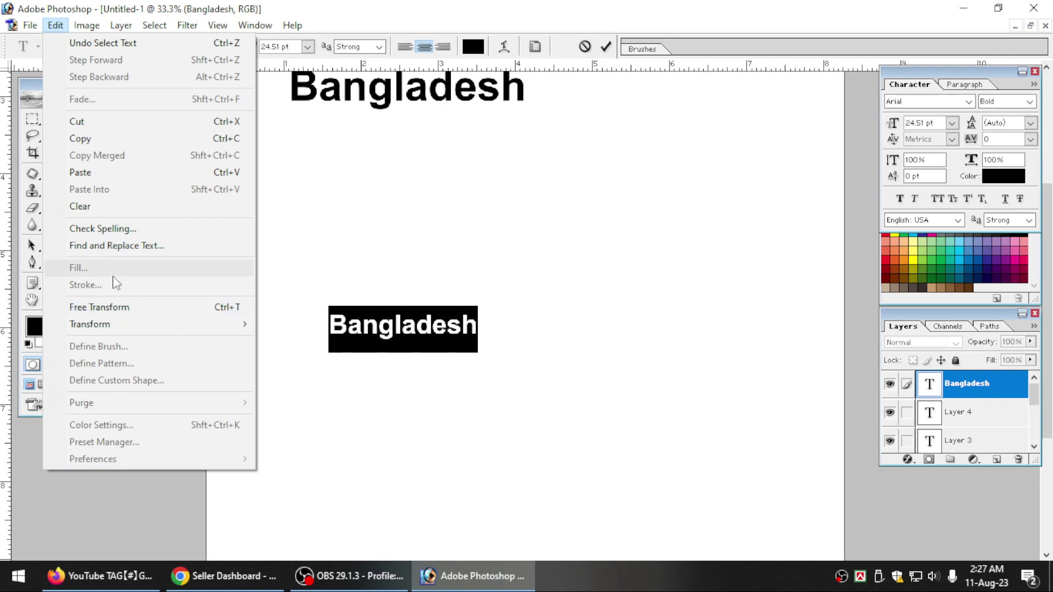
pyautogui.click(367, 315)
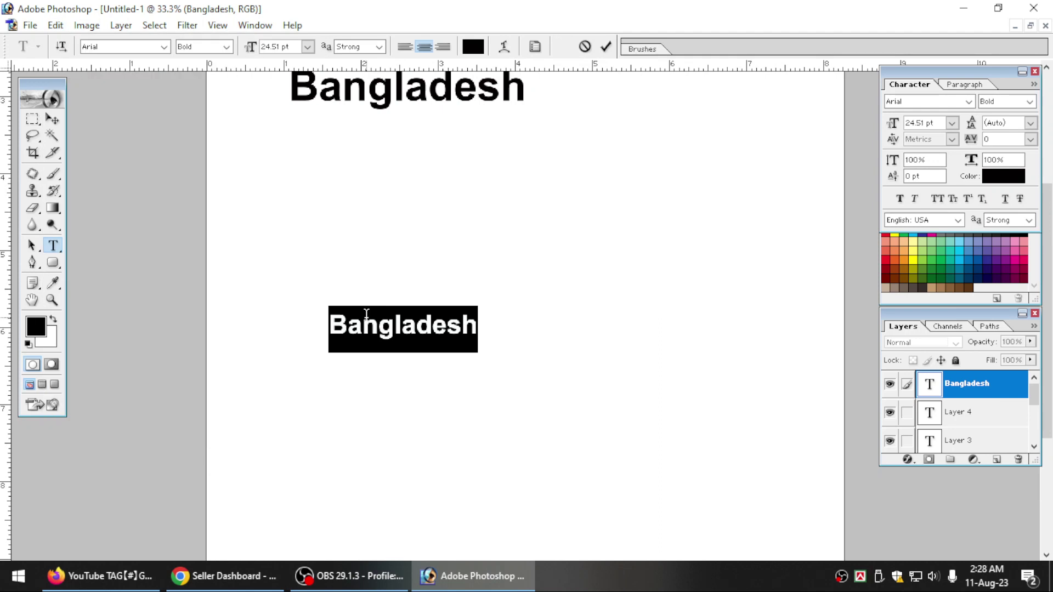
pyautogui.press('BackSpace')
pyautogui.hotkey('ctrl', 'Return')
# Step: Fit the page on screen and step back through history until the page is blank
pyautogui.hotkey('ctrl', '0')
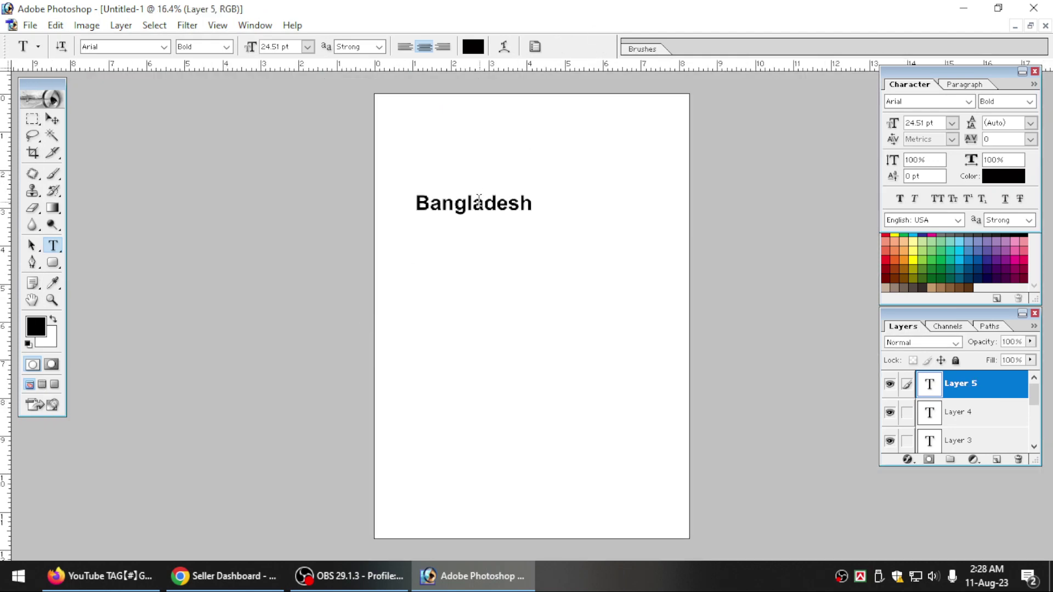
pyautogui.hotkey('ctrl', 'alt', 'z')
pyautogui.hotkey('ctrl', 'alt', 'z')
pyautogui.hotkey('ctrl', 'alt', 'z')
pyautogui.hotkey('ctrl', 'alt', 'z')
pyautogui.hotkey('ctrl', '+')
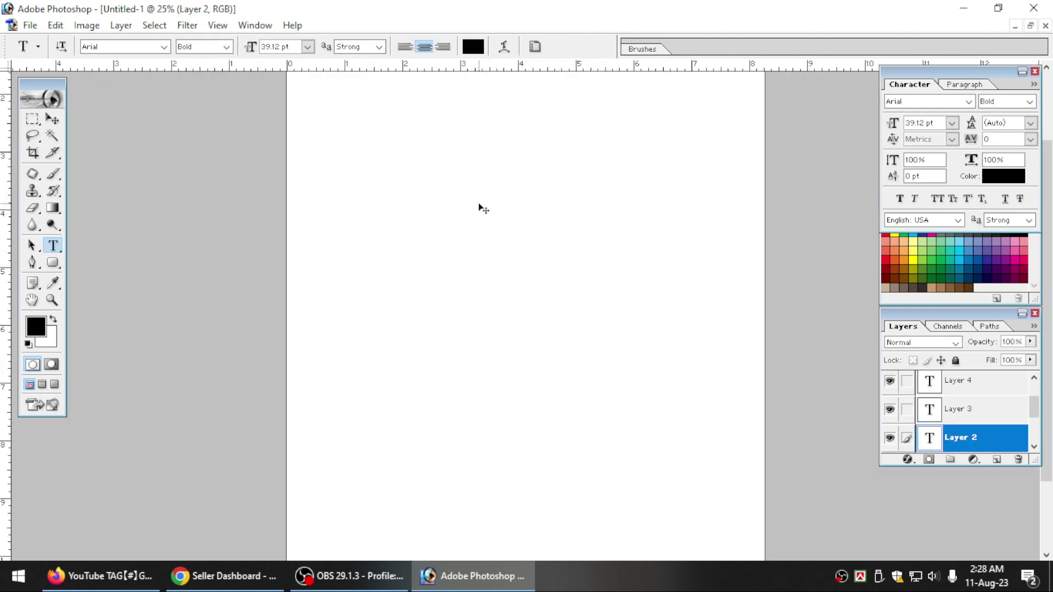
# Step: Marquee a wide rectangle across the upper page and add a new empty layer
pyautogui.click(32, 119)
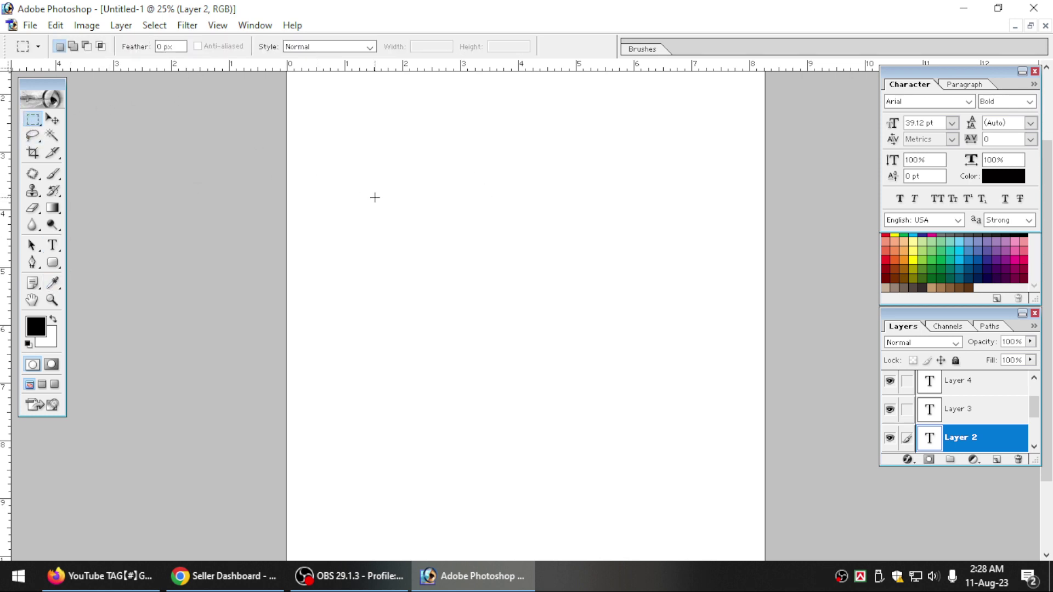
pyautogui.moveTo(645, 303); pyautogui.dragTo(648, 302)
pyautogui.click(55, 25)
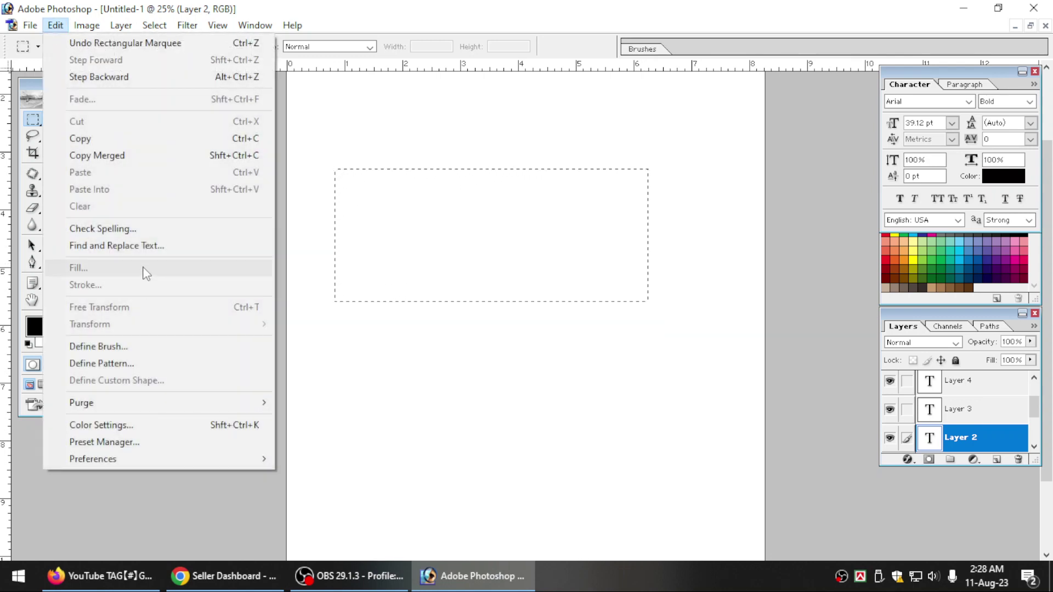
pyautogui.click(431, 257)
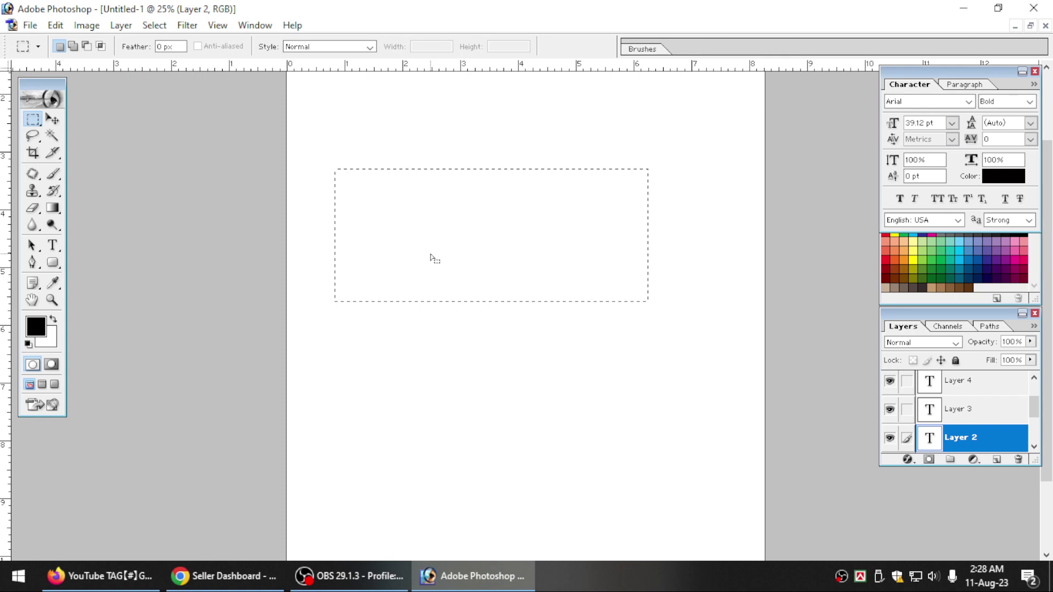
pyautogui.click(998, 460)
# Step: Fill the selection with the foreground colour, solid black, via Edit > Fill
pyautogui.click(55, 25)
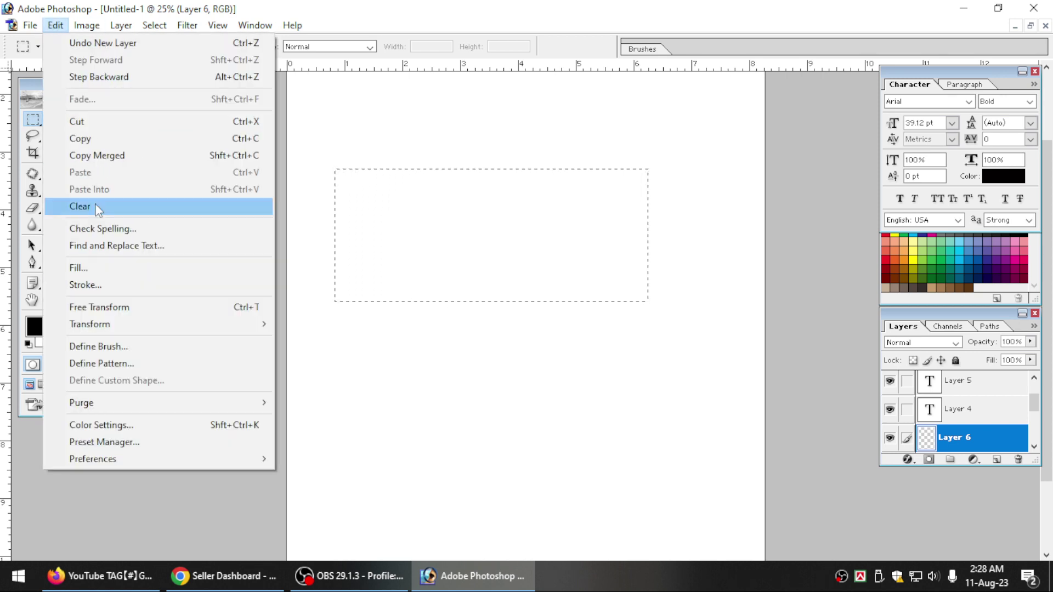
pyautogui.click(94, 270)
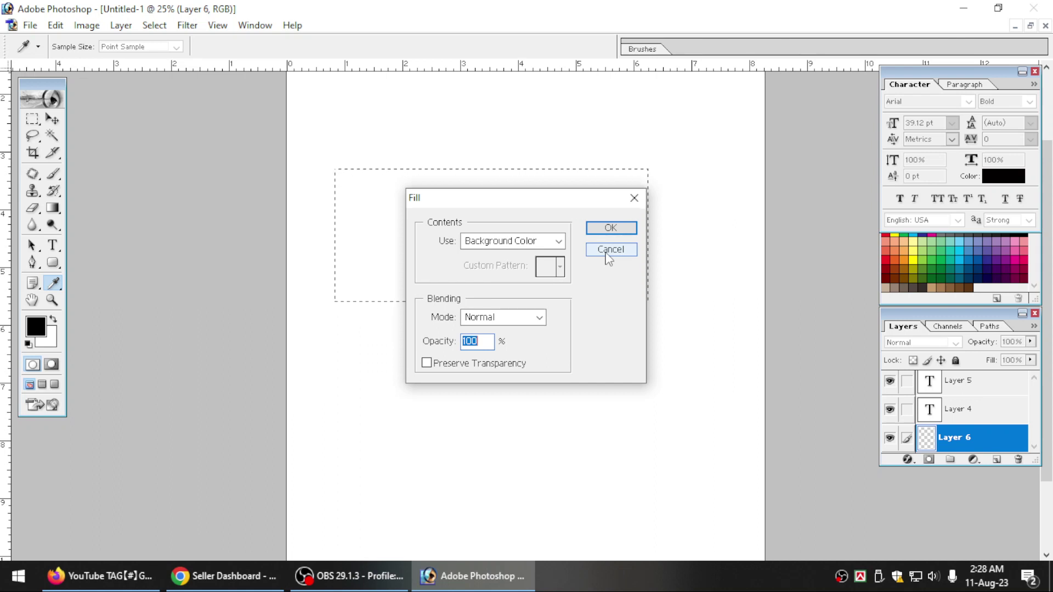
pyautogui.click(549, 244)
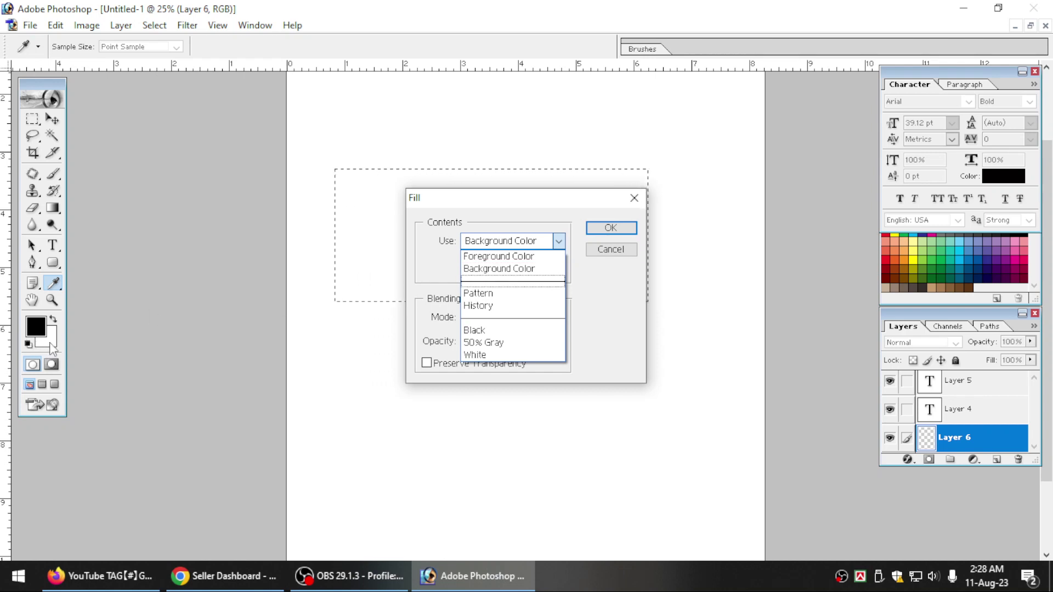
pyautogui.click(515, 257)
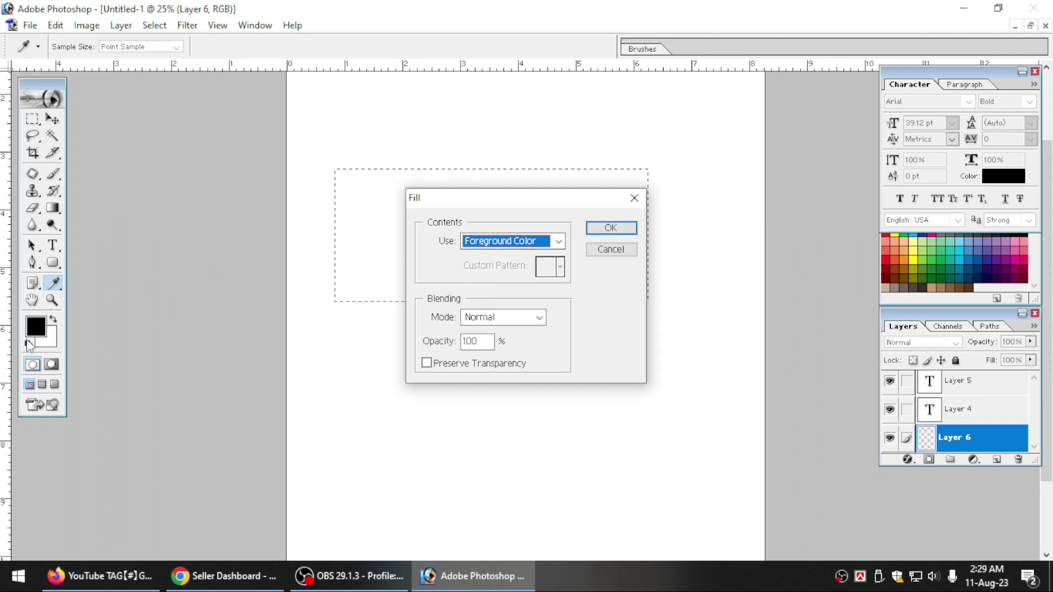
pyautogui.click(611, 229)
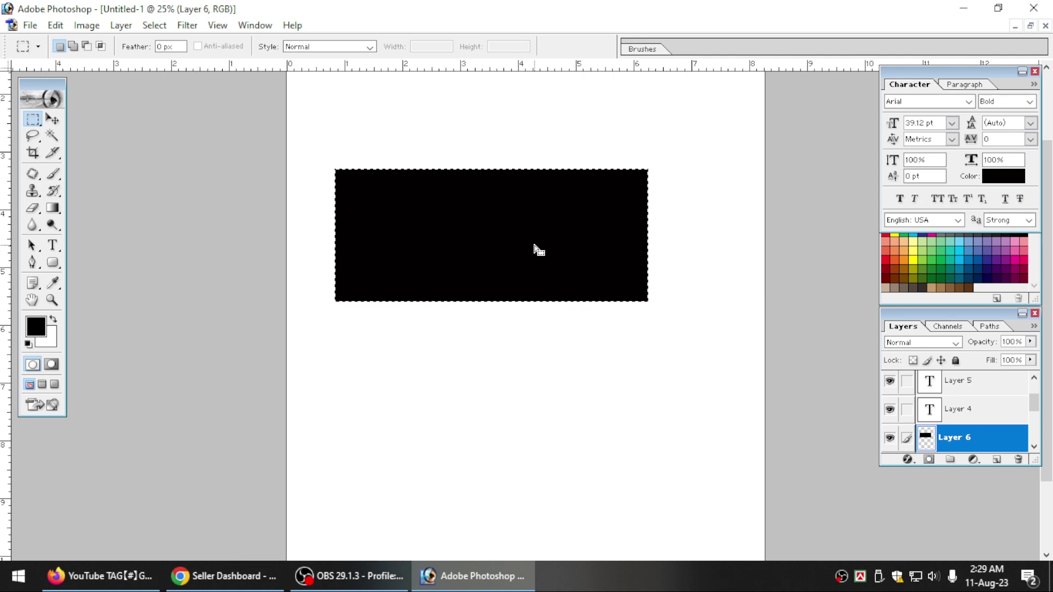
# Step: Deselect, zoom out, pick Layer 6 and move the black rectangle down and right
pyautogui.hotkey('ctrl', 'd')
pyautogui.press('v')
pyautogui.hotkey('ctrl', '-')
pyautogui.rightClick(506, 262)
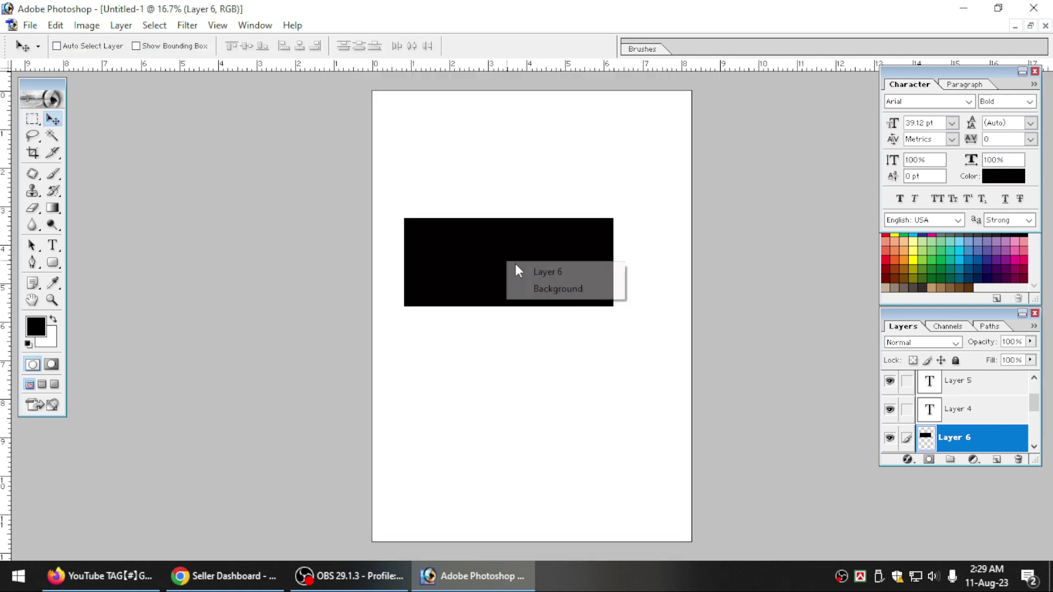
pyautogui.click(518, 268)
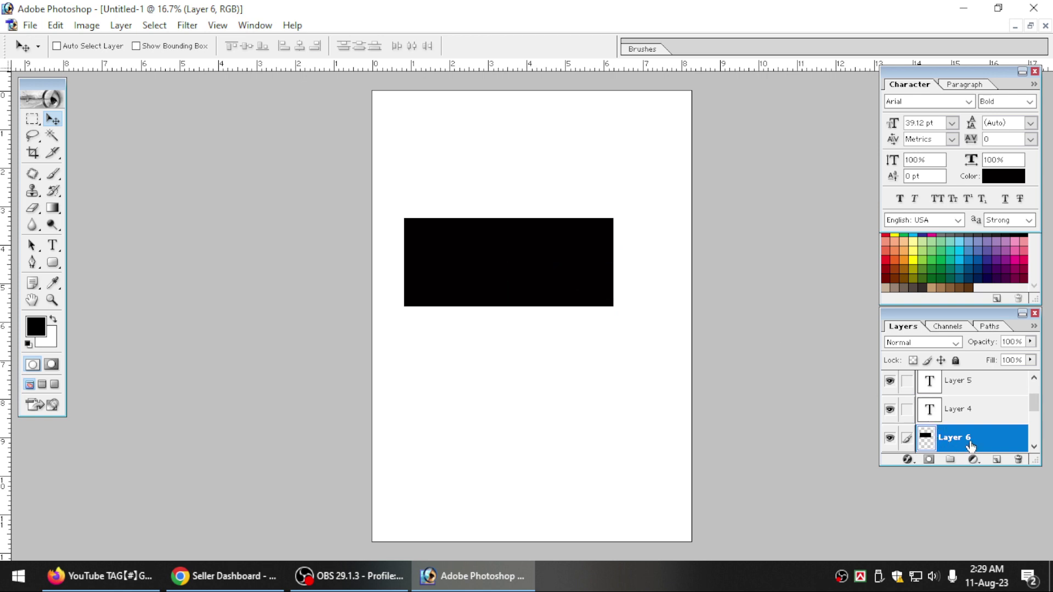
pyautogui.rightClick(493, 275)
pyautogui.click(511, 285)
pyautogui.moveTo(527, 299); pyautogui.dragTo(555, 262)
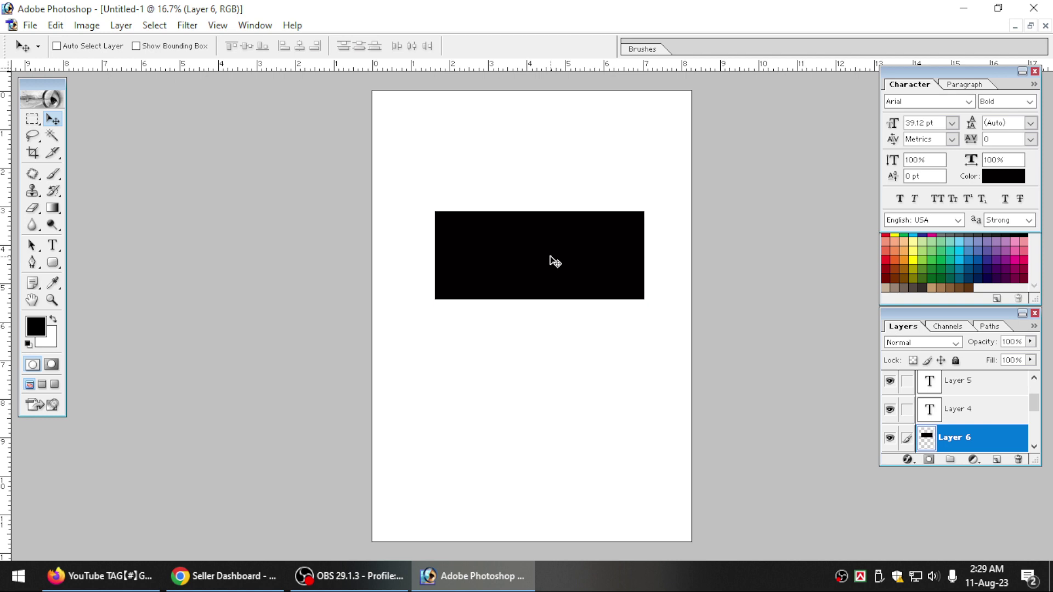
# Step: Free Transform the black rectangle into a larger, taller block and apply it
pyautogui.hotkey('ctrl', 't')
pyautogui.moveTo(644, 211); pyautogui.dragTo(650, 175)
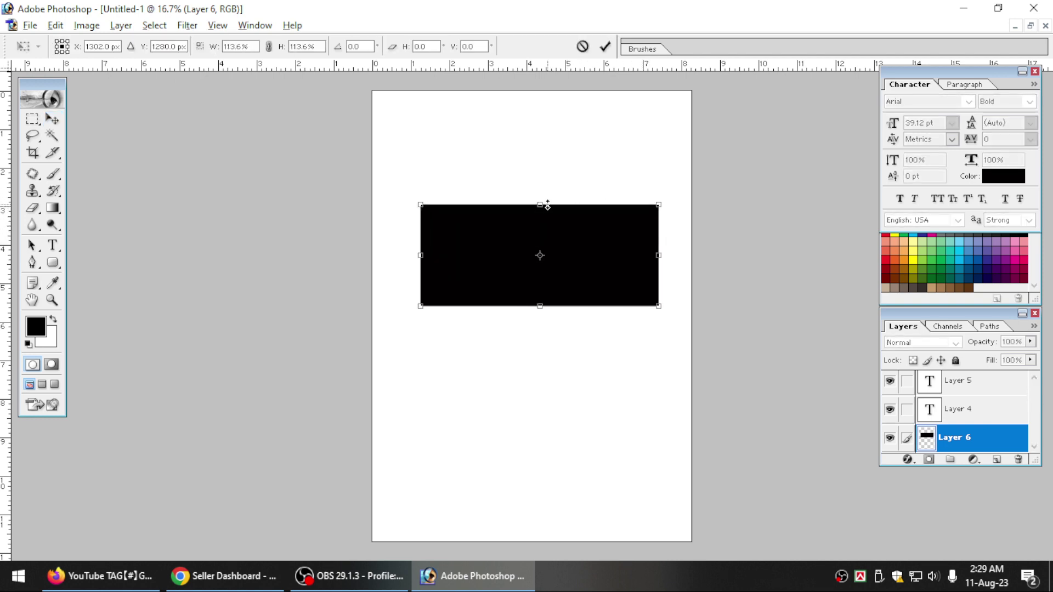
pyautogui.moveTo(548, 205); pyautogui.dragTo(559, 181)
pyautogui.press('Return')
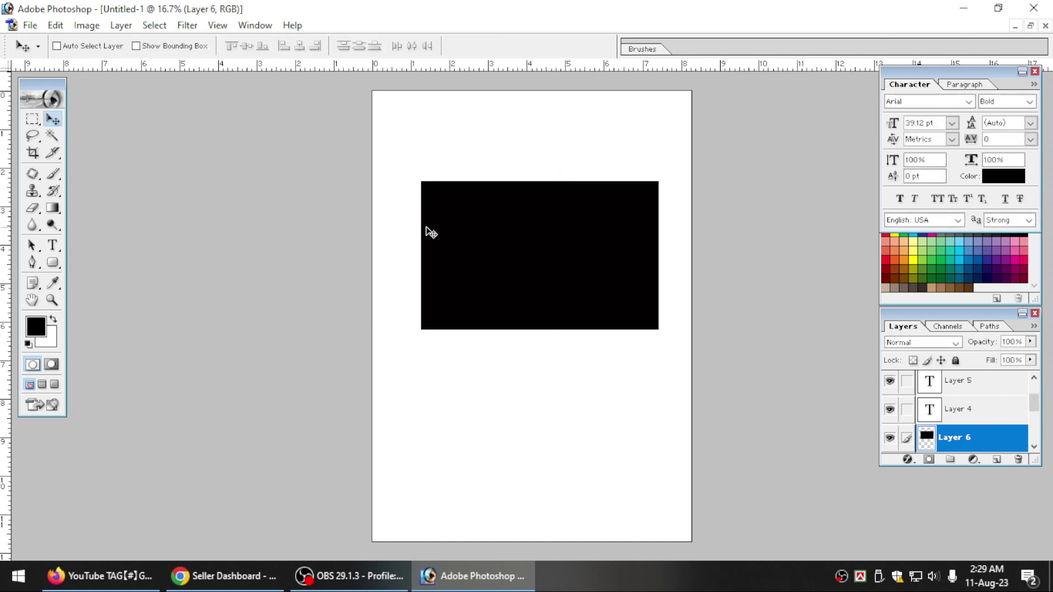
pyautogui.click(56, 26)
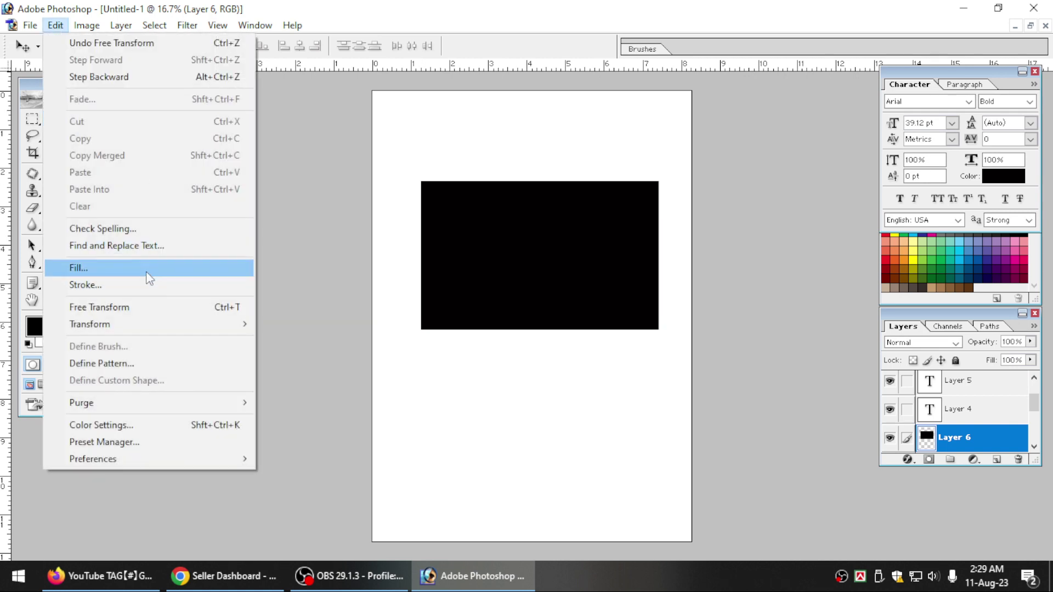
# Step: Choose the black rectangle's layer from the canvas and browse the Layer delete command without using it
pyautogui.click(460, 280)
pyautogui.rightClick(454, 275)
pyautogui.click(471, 287)
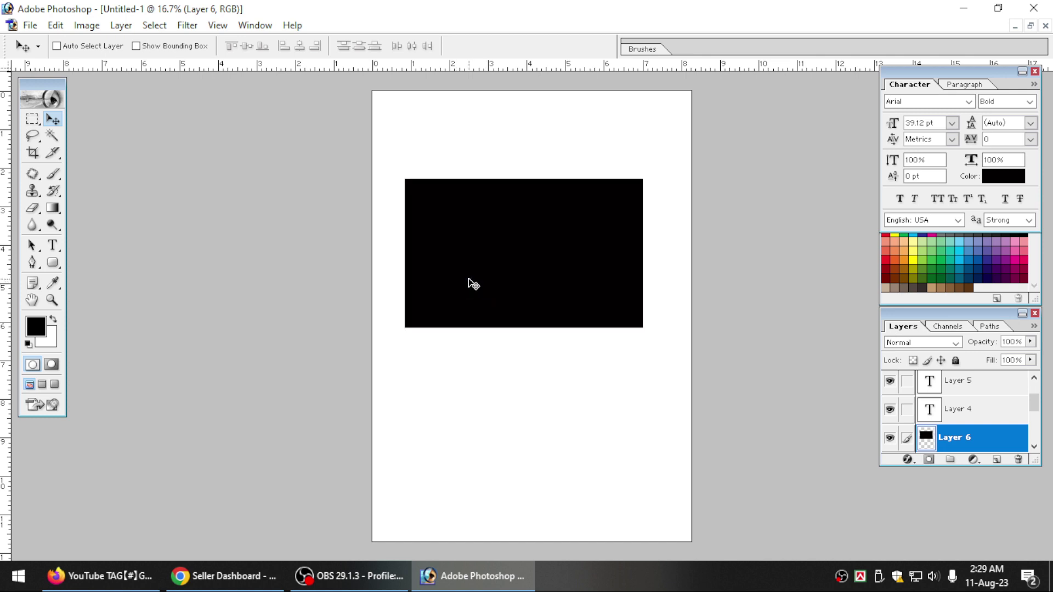
pyautogui.hotkey('alt', 'l')
pyautogui.press('Down')
pyautogui.press('Down')
pyautogui.press('Right')
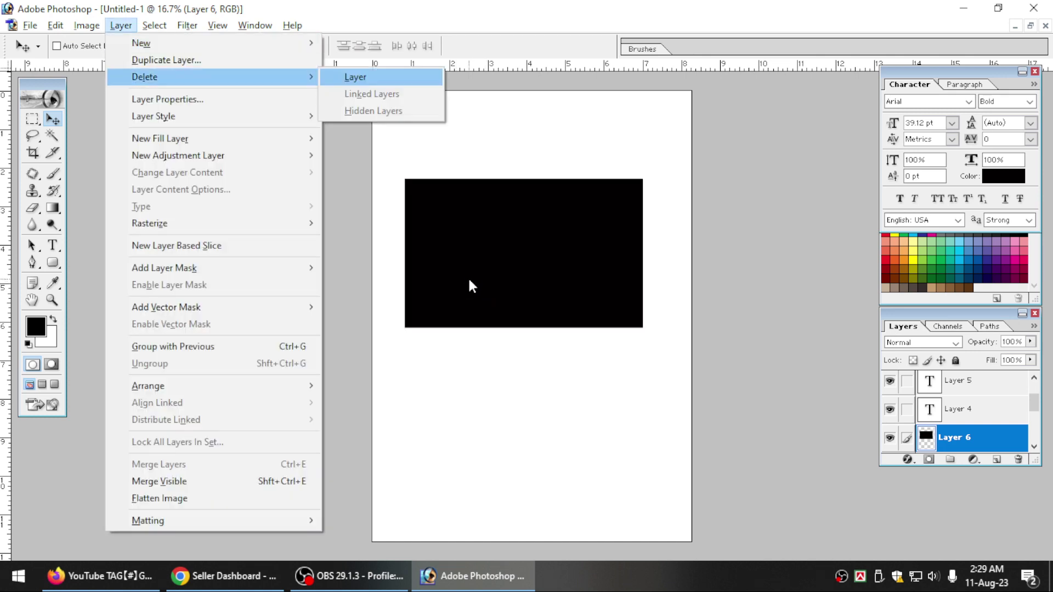
pyautogui.click(469, 277)
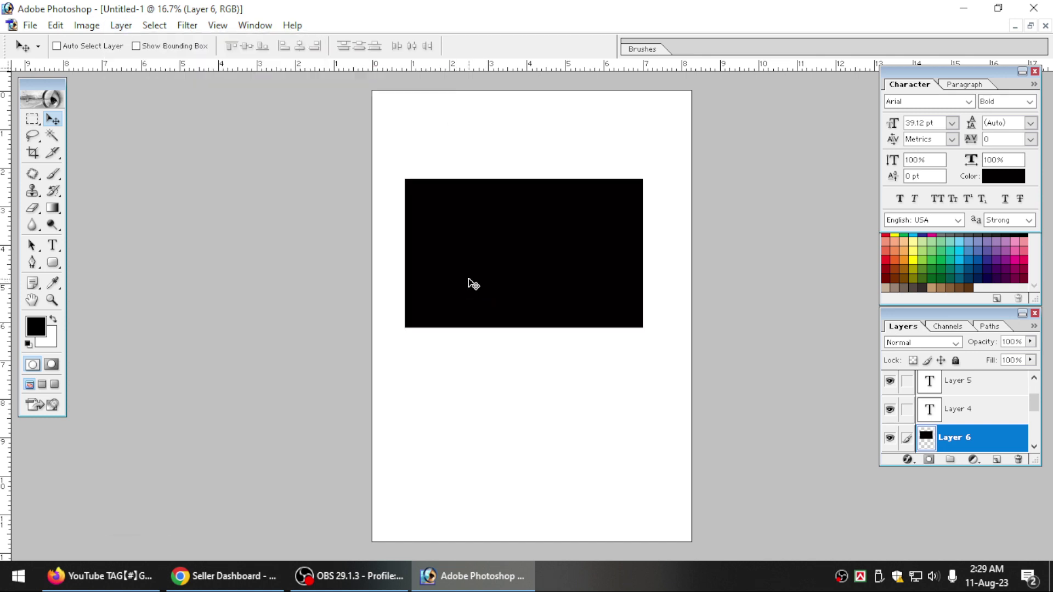
pyautogui.rightClick(470, 282)
pyautogui.click(526, 294)
# Step: Delete Layer 6 with the trash icon, undo, then delete it via Layer > Delete > Layer
pyautogui.click(1018, 463)
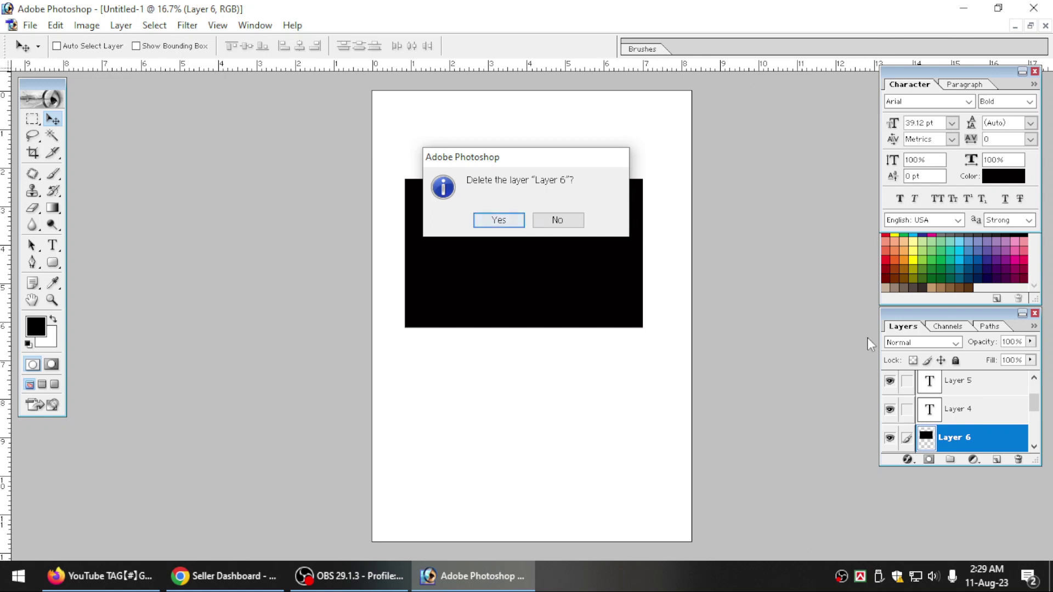
pyautogui.click(519, 225)
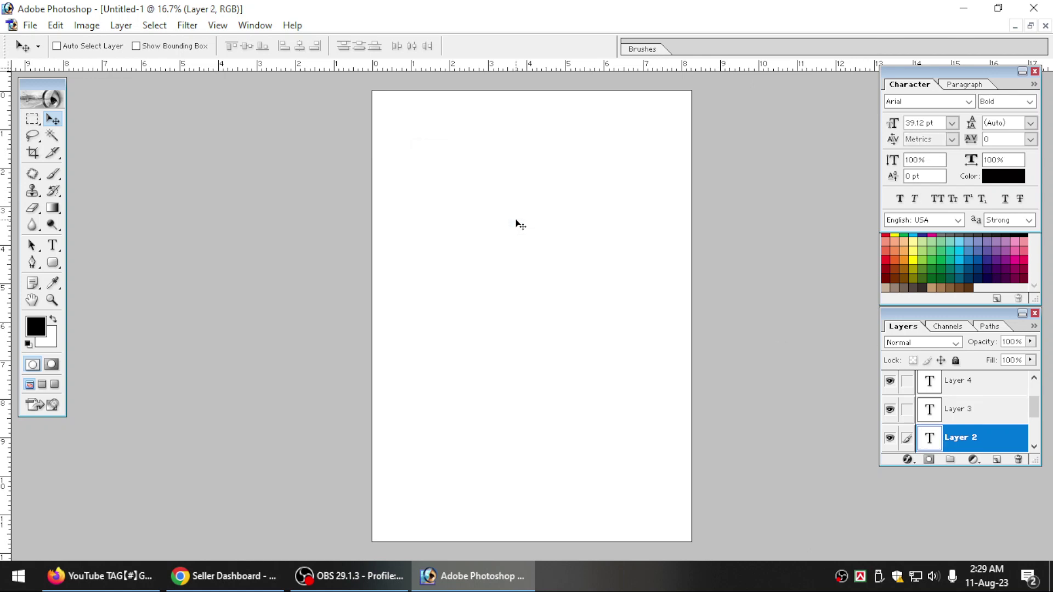
pyautogui.hotkey('ctrl', 'z')
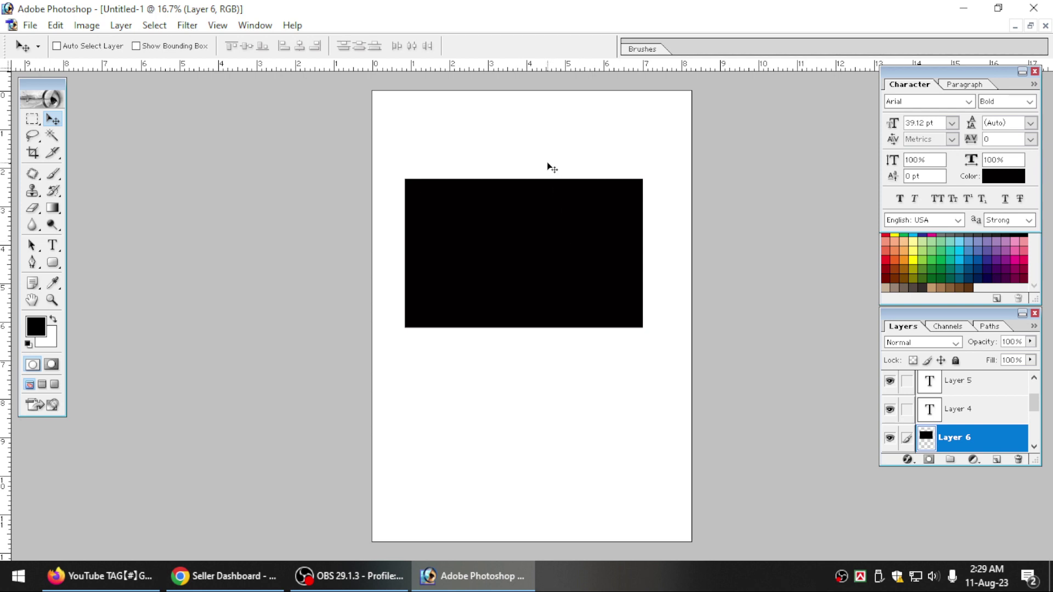
pyautogui.hotkey('alt', 'l')
pyautogui.press('Down')
pyautogui.press('Down')
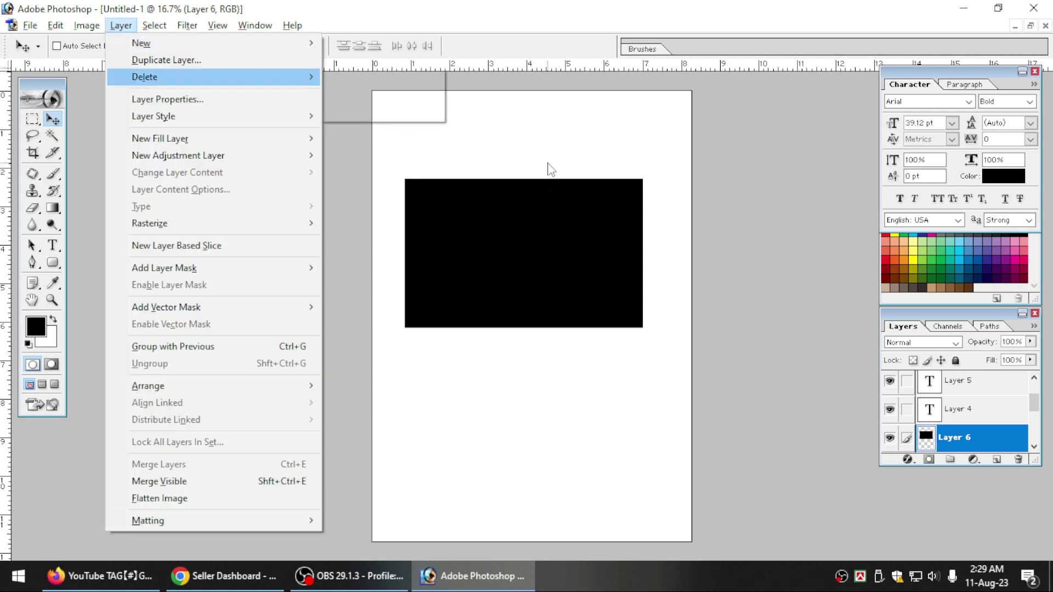
pyautogui.press('Right')
pyautogui.press('Return')
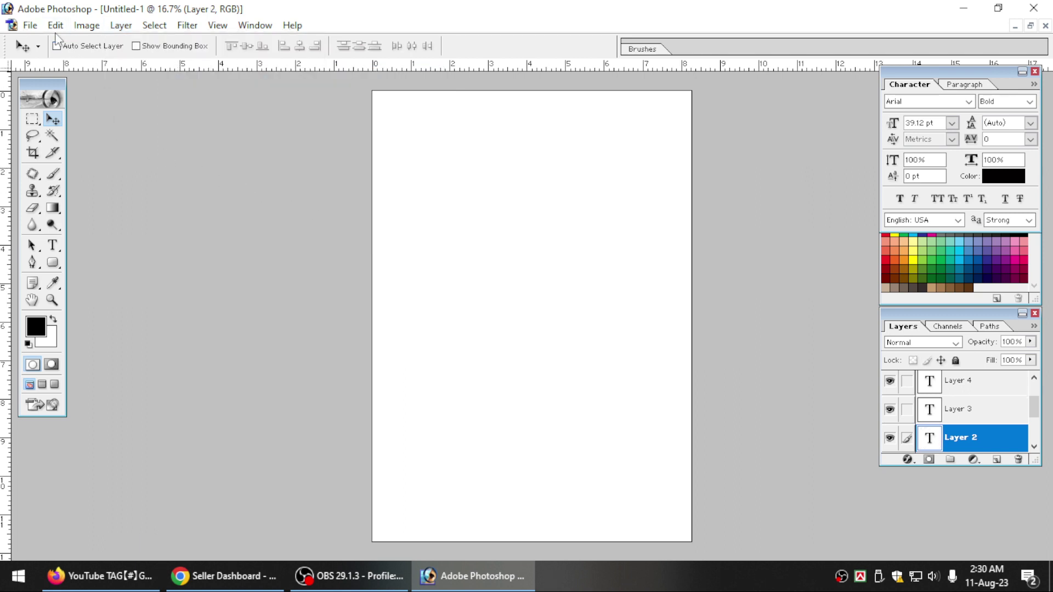
# Step: Marquee a rectangle in the upper middle, add Layer 6 and fill it black with Alt+Backspace
pyautogui.click(32, 119)
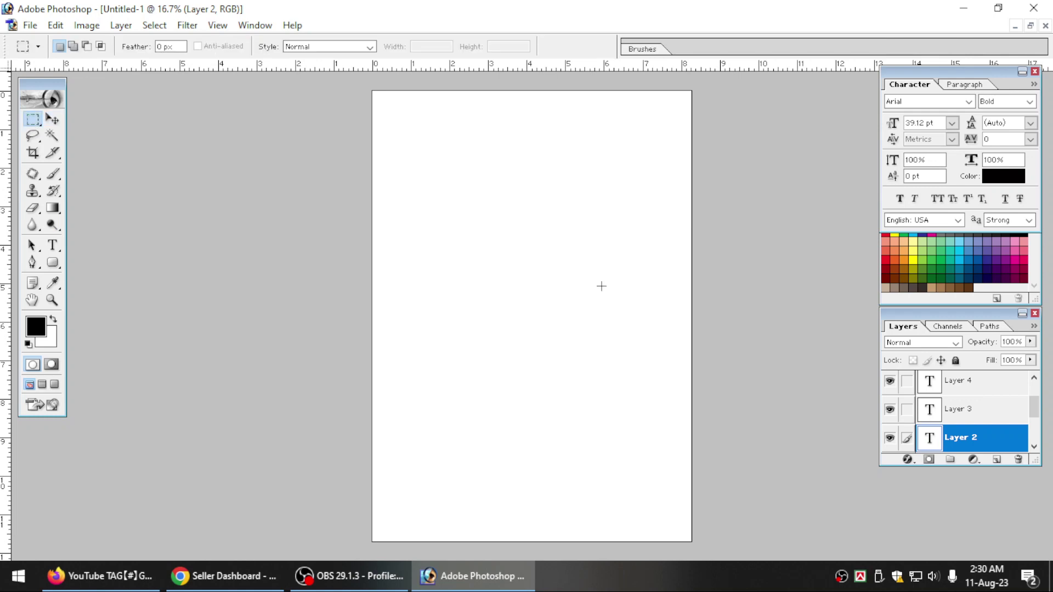
pyautogui.moveTo(425, 187); pyautogui.dragTo(644, 337)
pyautogui.hotkey('ctrl', 'shift', 'n')
pyautogui.press('Return')
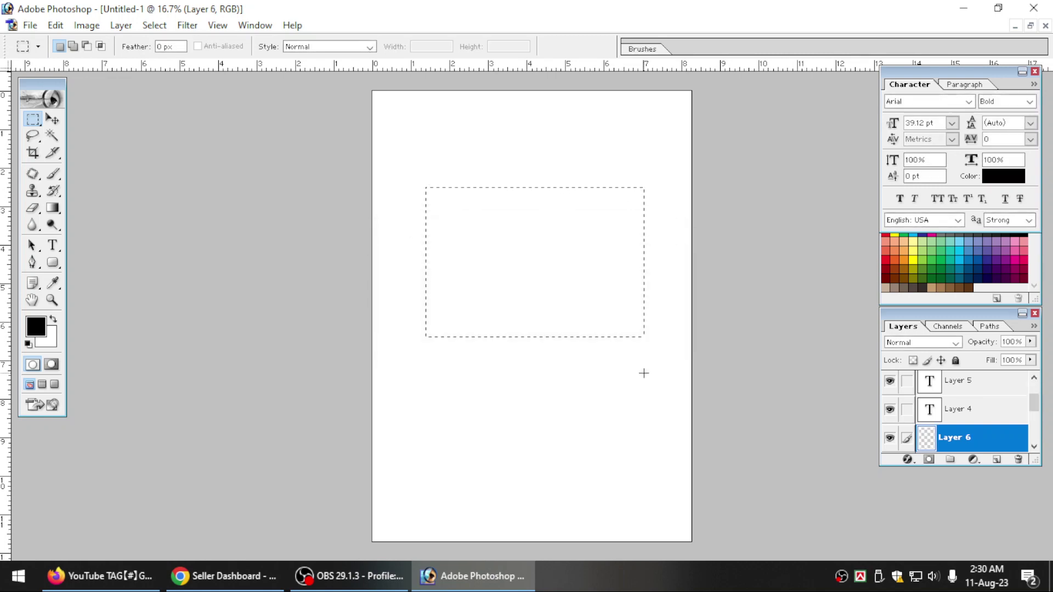
pyautogui.press('alt')
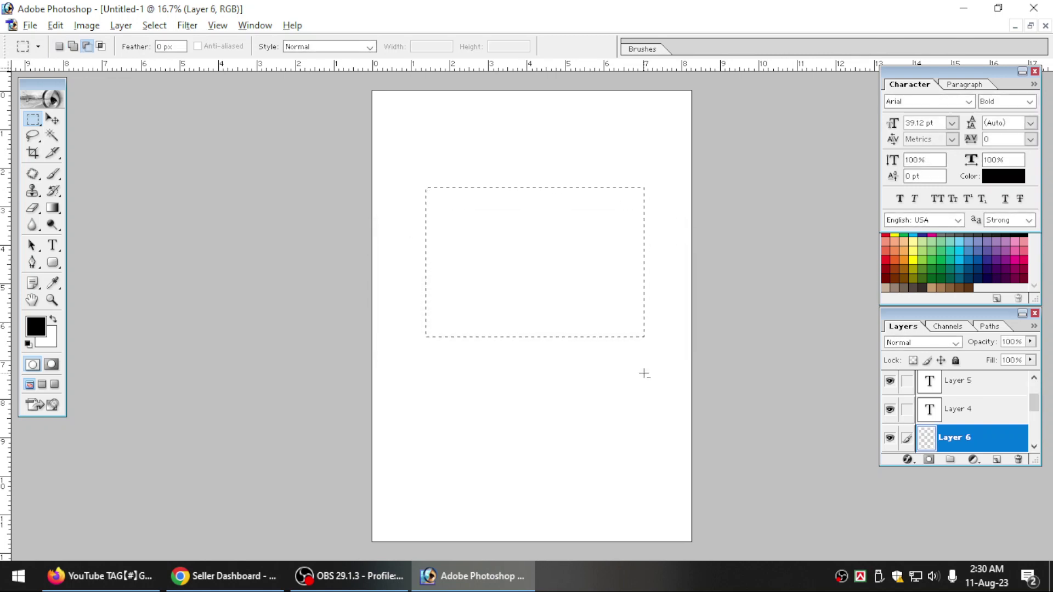
pyautogui.hotkey('alt', 'BackSpace')
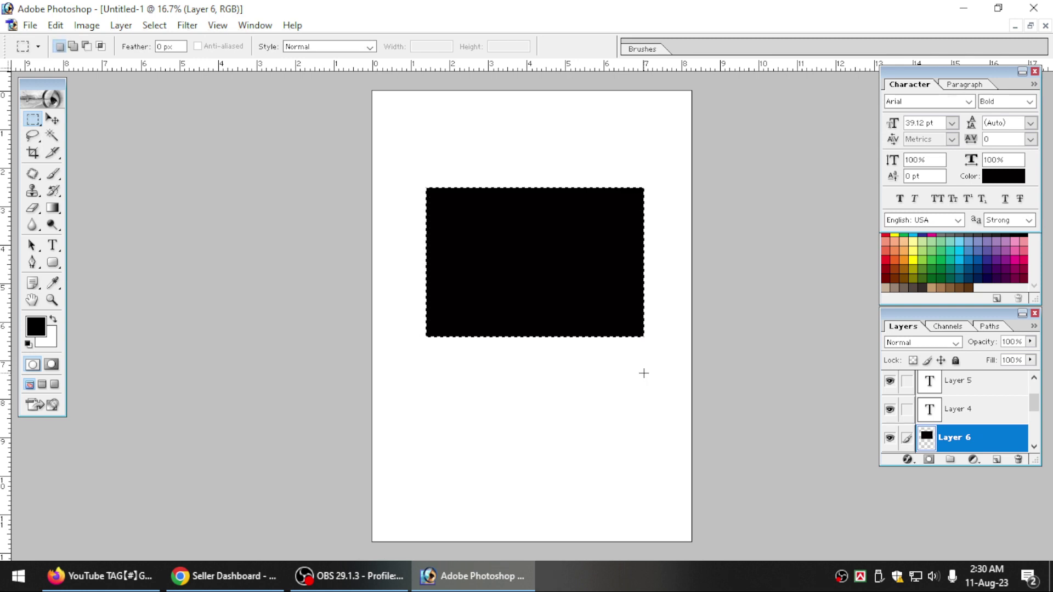
# Step: Set the background colour to magenta (M 100) and recolour the rectangle with it
pyautogui.hotkey('ctrl', 'd')
pyautogui.click(50, 337)
pyautogui.doubleClick(450, 443)
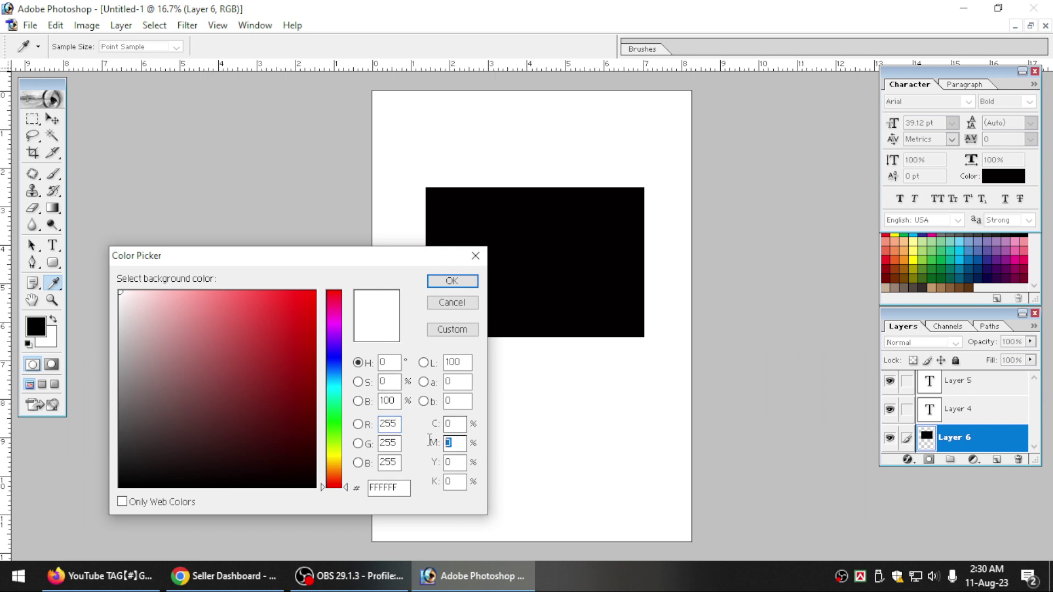
pyautogui.write('100')
pyautogui.press('Return')
pyautogui.press('m')
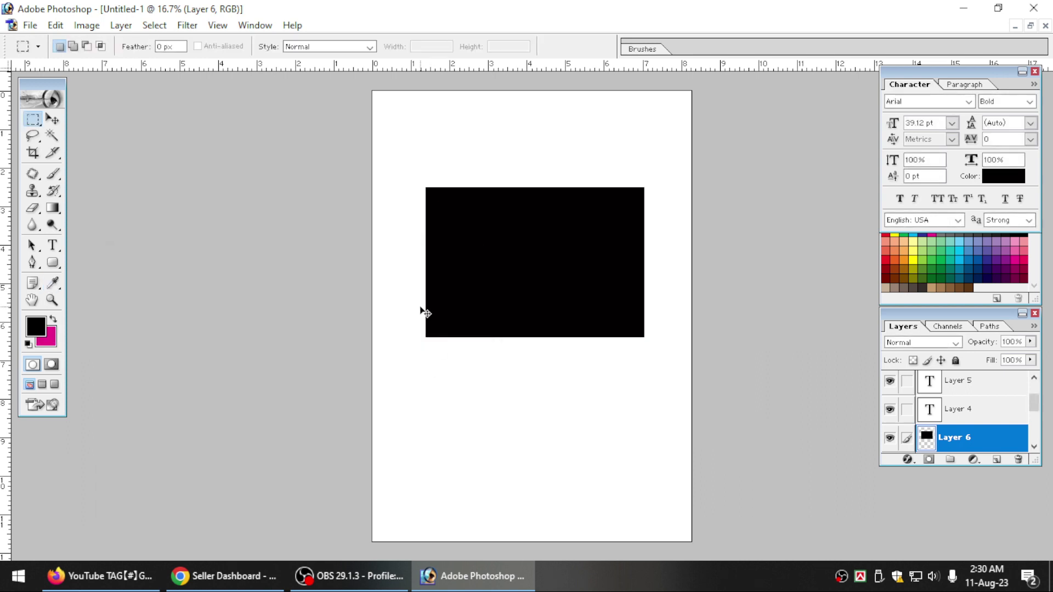
pyautogui.hotkey('ctrl', 'shift', 'BackSpace')
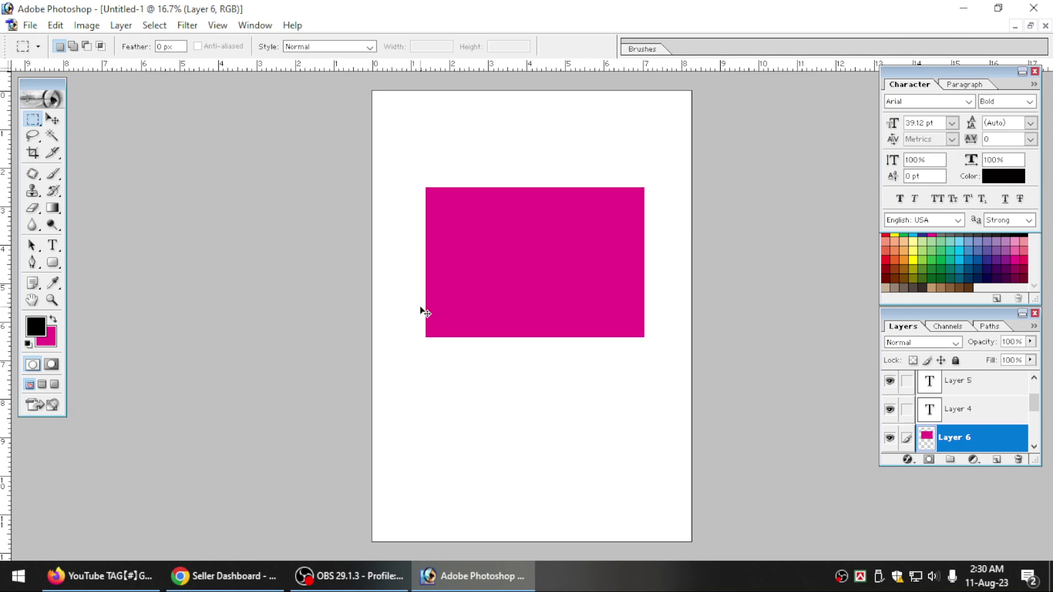
# Step: Select the magenta rectangle's layer from the canvas and open the Layer menu to delete it
pyautogui.click(52, 119)
pyautogui.click(56, 25)
pyautogui.click(379, 190)
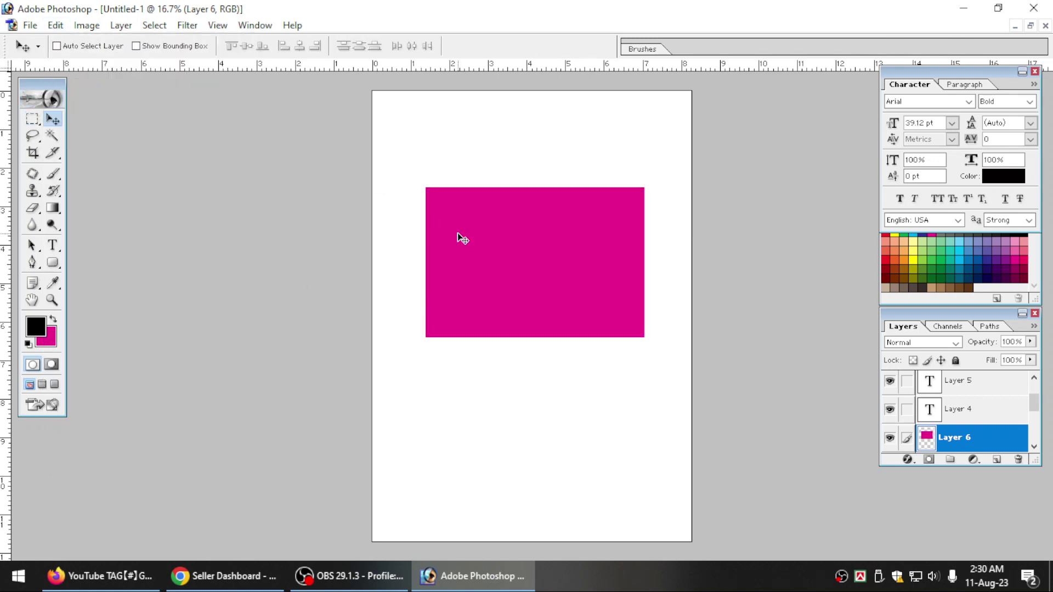
pyautogui.rightClick(463, 239)
pyautogui.click(475, 245)
pyautogui.hotkey('alt', 'l')
# Step: Delete the magenta rectangle's layer, then select all, deselect and pick the Rectangular Marquee
pyautogui.press('d')
pyautogui.press('Return')
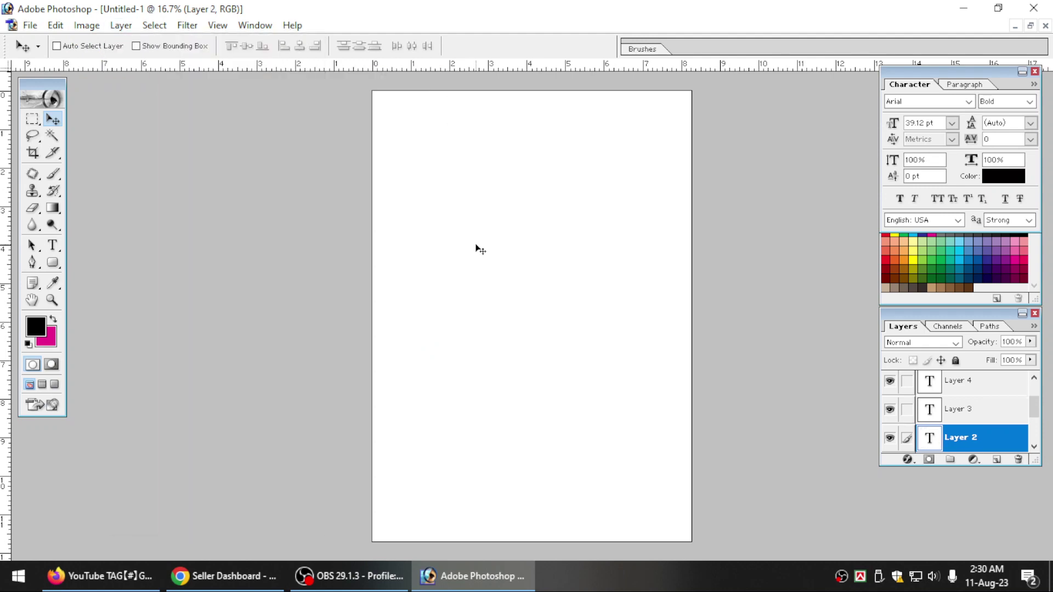
pyautogui.click(55, 26)
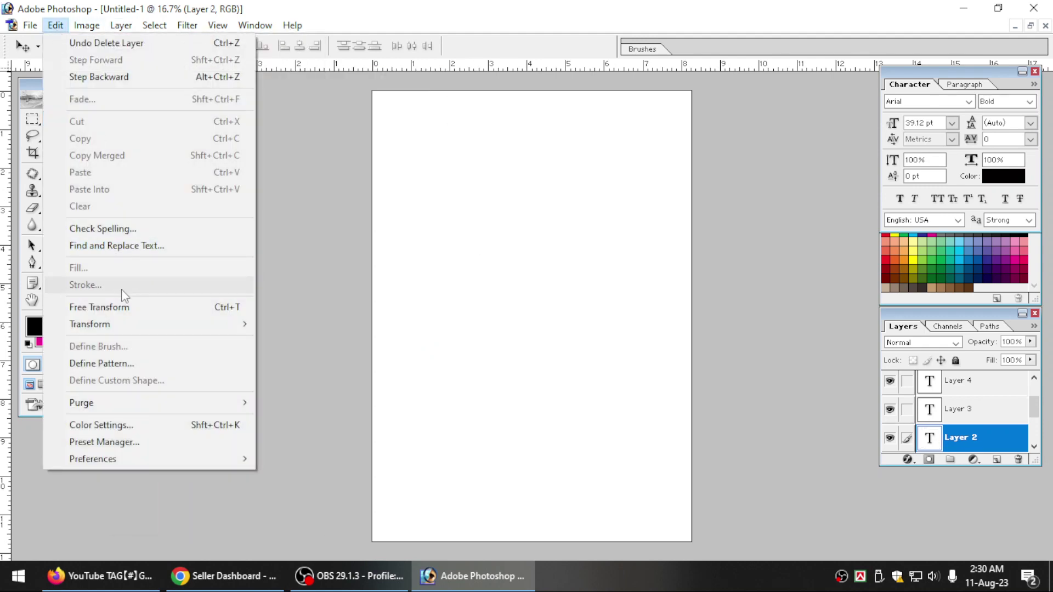
pyautogui.click(458, 275)
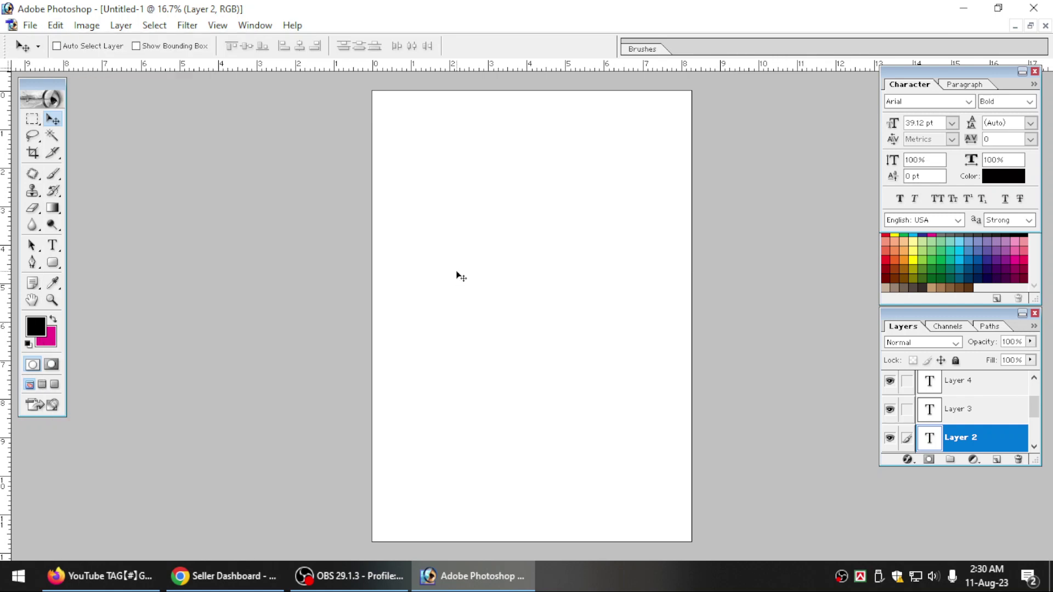
pyautogui.hotkey('ctrl', 'a')
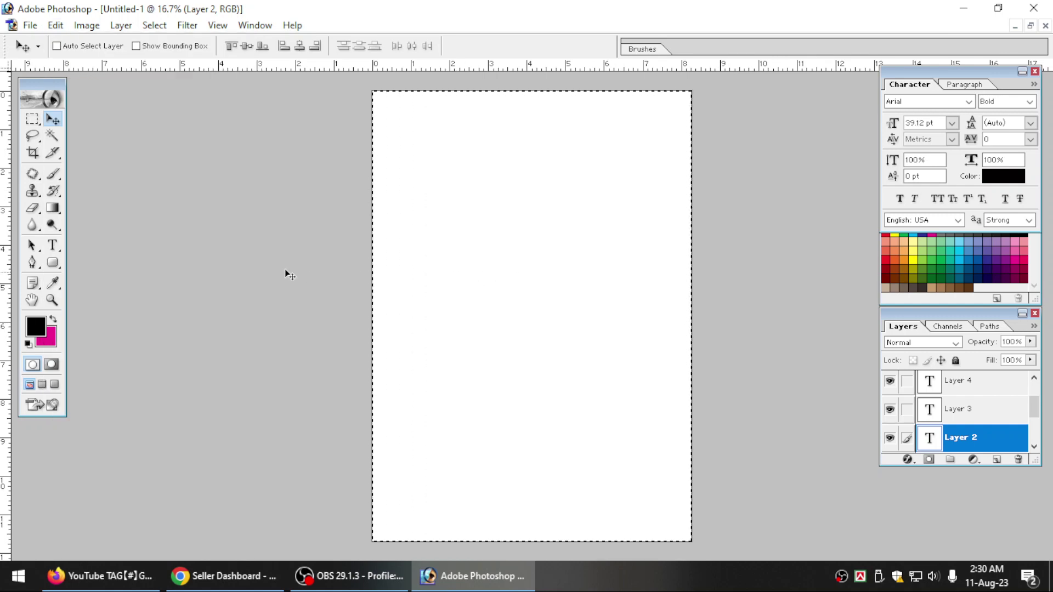
pyautogui.hotkey('ctrl', 'd')
pyautogui.click(34, 122)
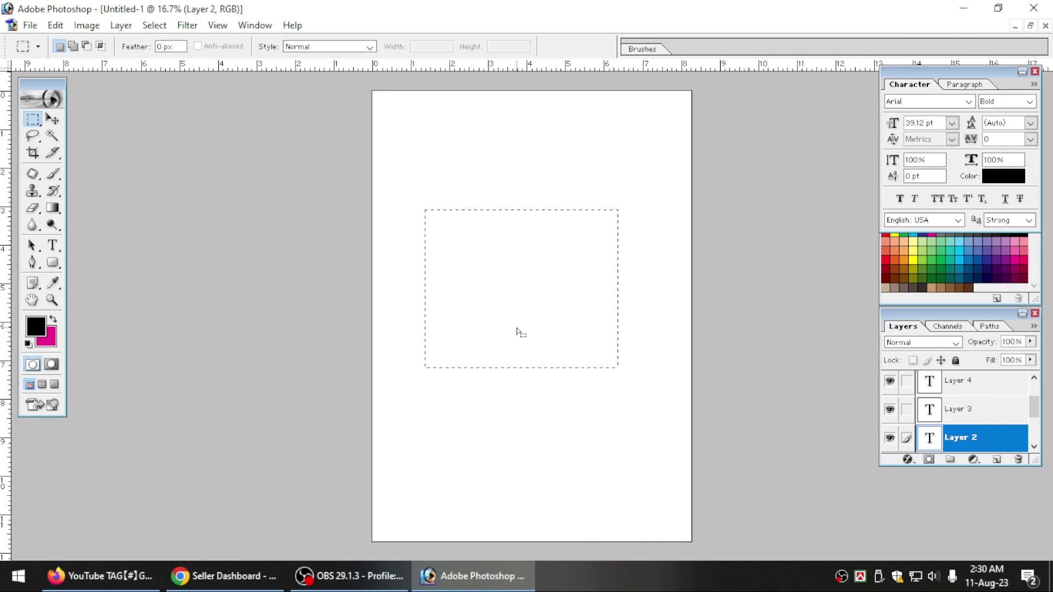
# Step: Add Layer 6, fill the marquee with magenta, and deselect the pink rectangle
pyautogui.hotkey('ctrl', 'shift', 'n')
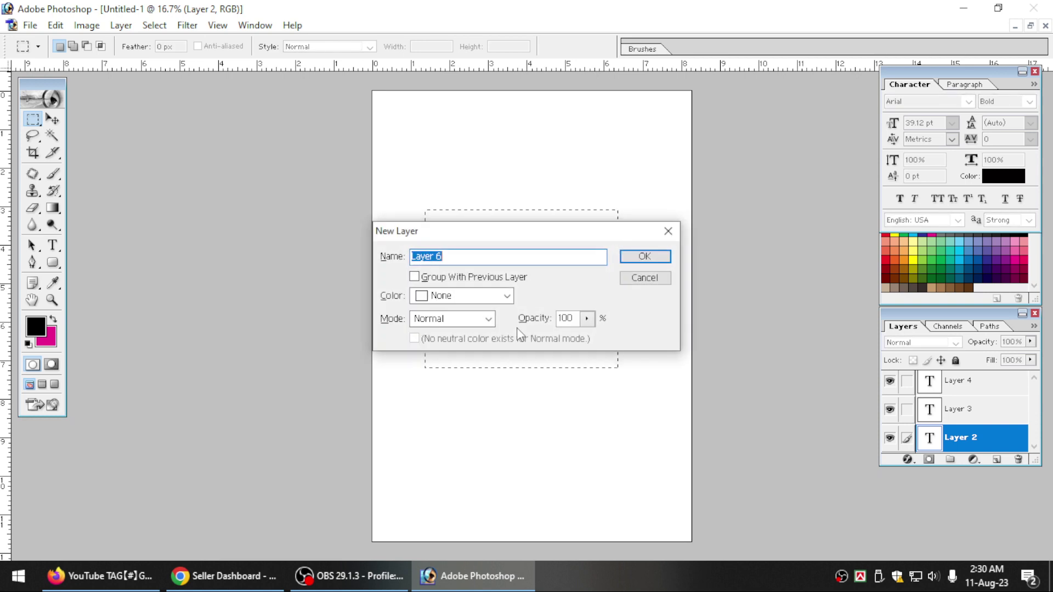
pyautogui.press('Return')
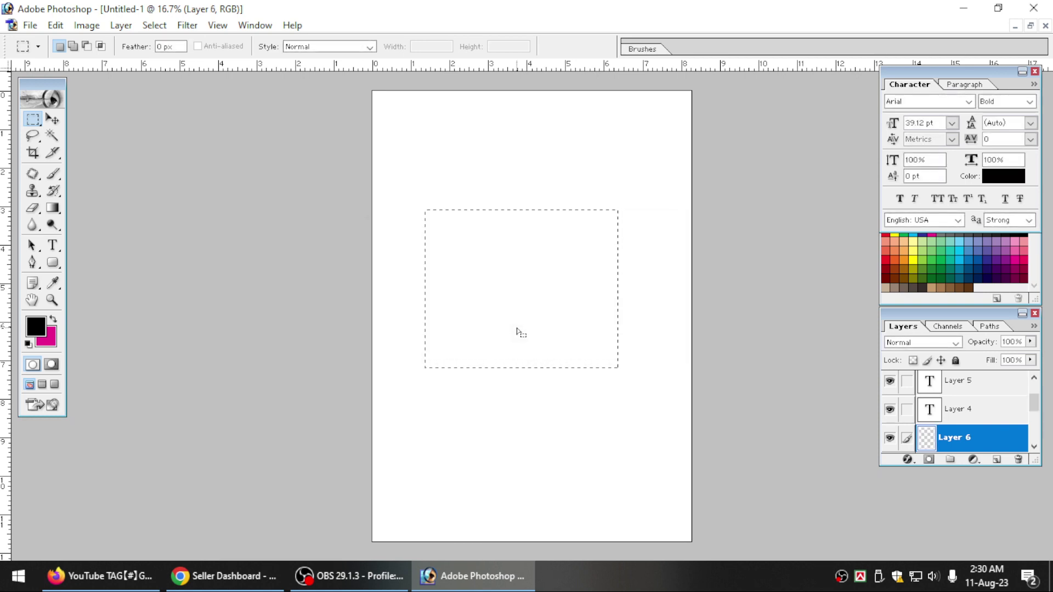
pyautogui.click(66, 27)
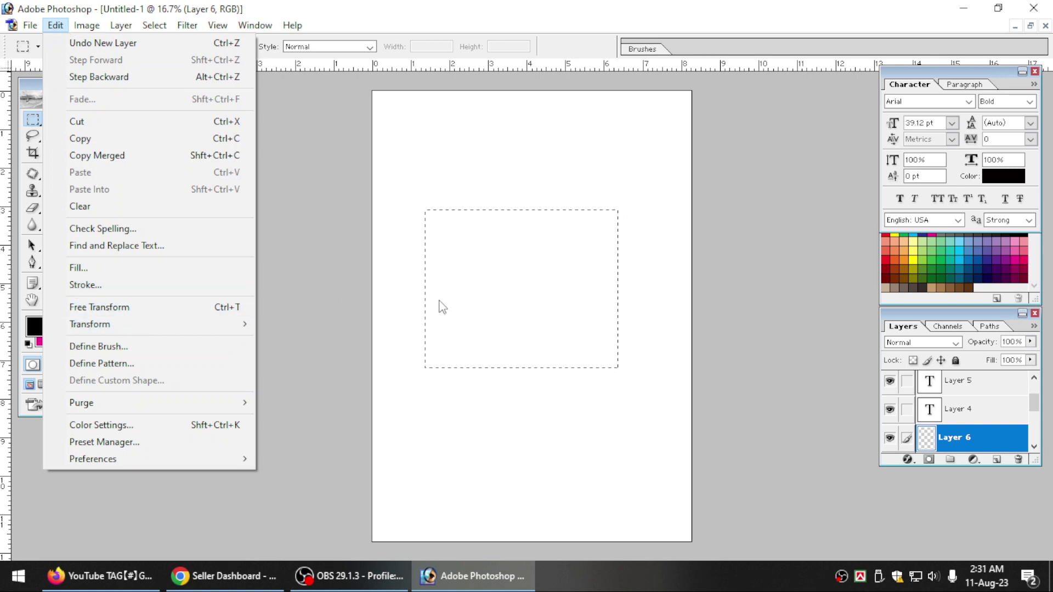
pyautogui.click(465, 297)
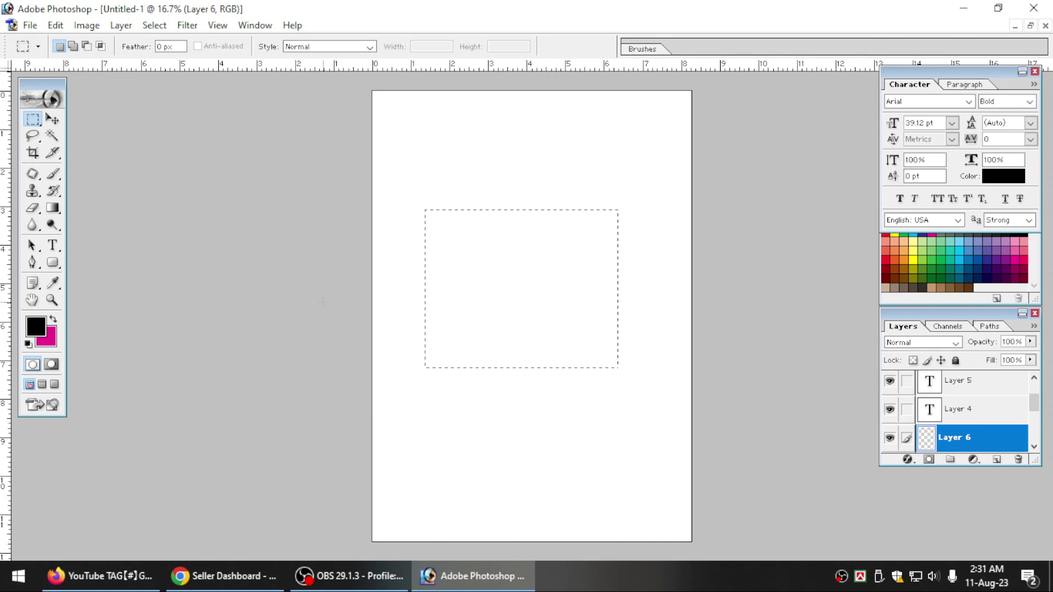
pyautogui.press('alt')
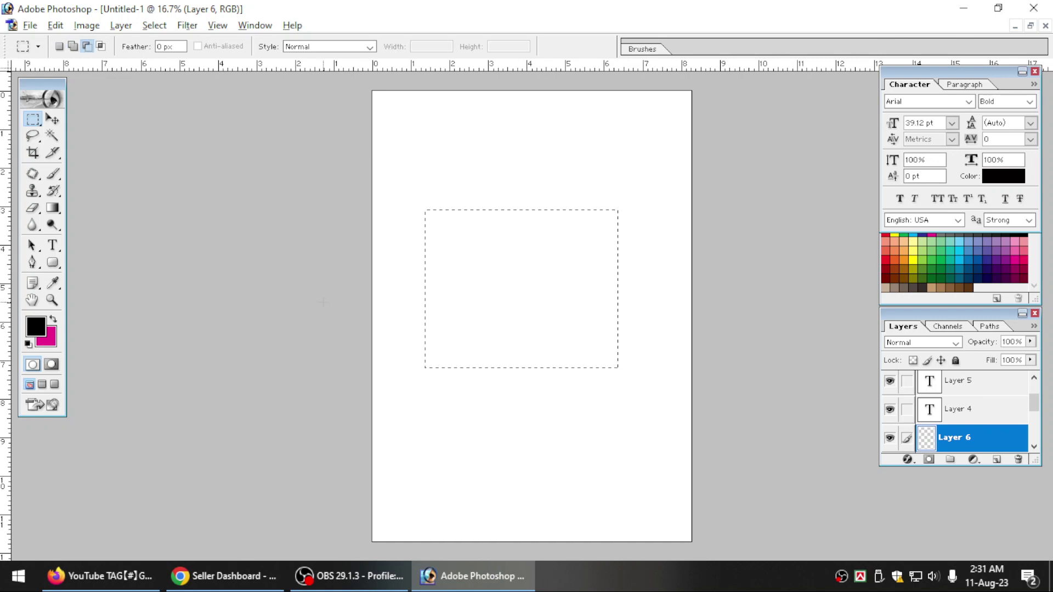
pyautogui.hotkey('alt', 'BackSpace')
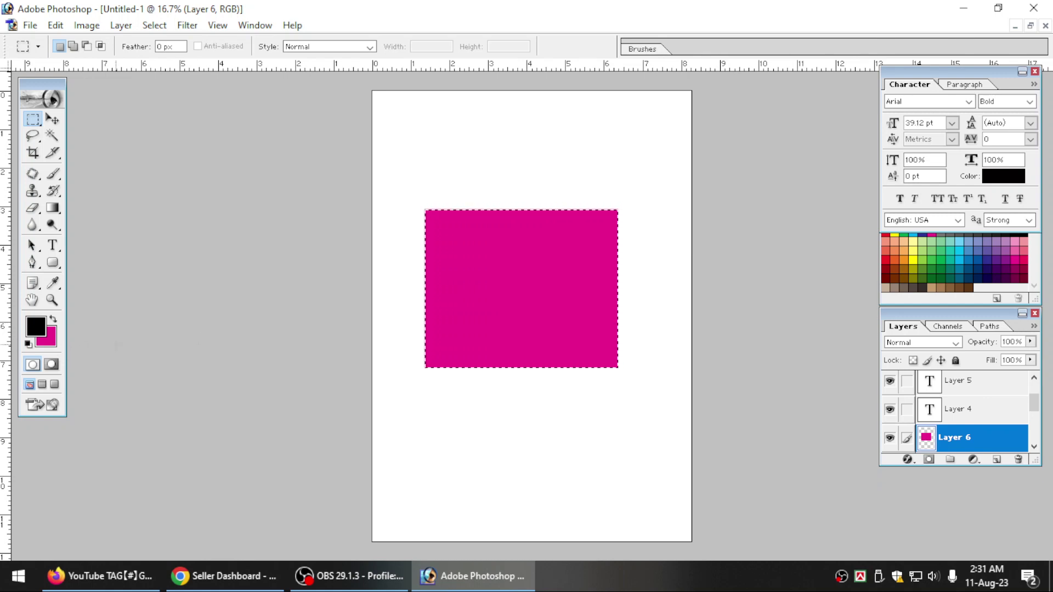
pyautogui.hotkey('ctrl', 'd')
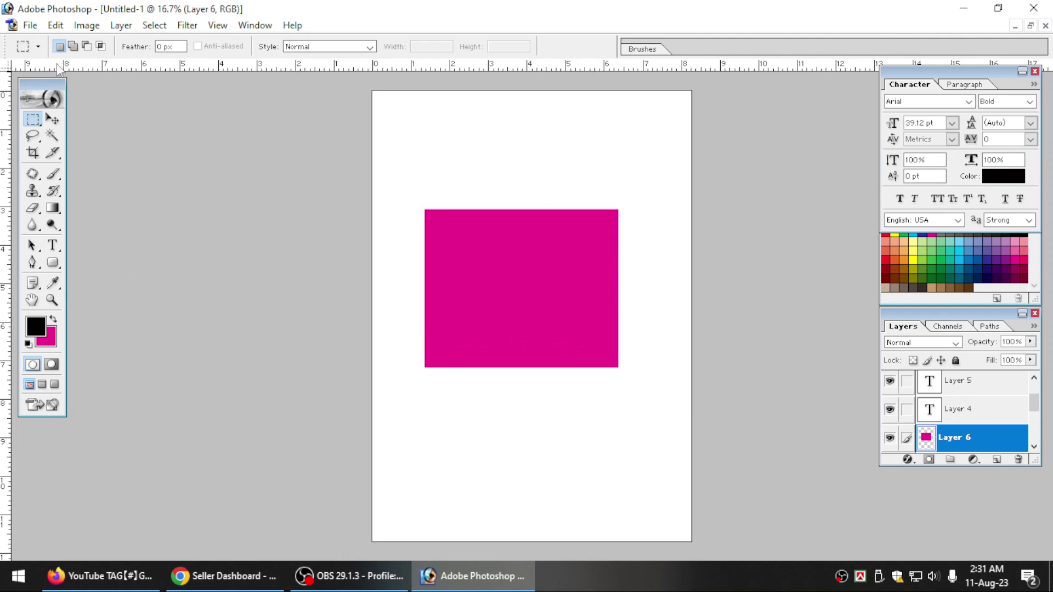
# Step: Restore the selection around the pink rectangle with Ctrl+Shift+D
pyautogui.click(52, 119)
pyautogui.hotkey('ctrl', 'shift', 'd')
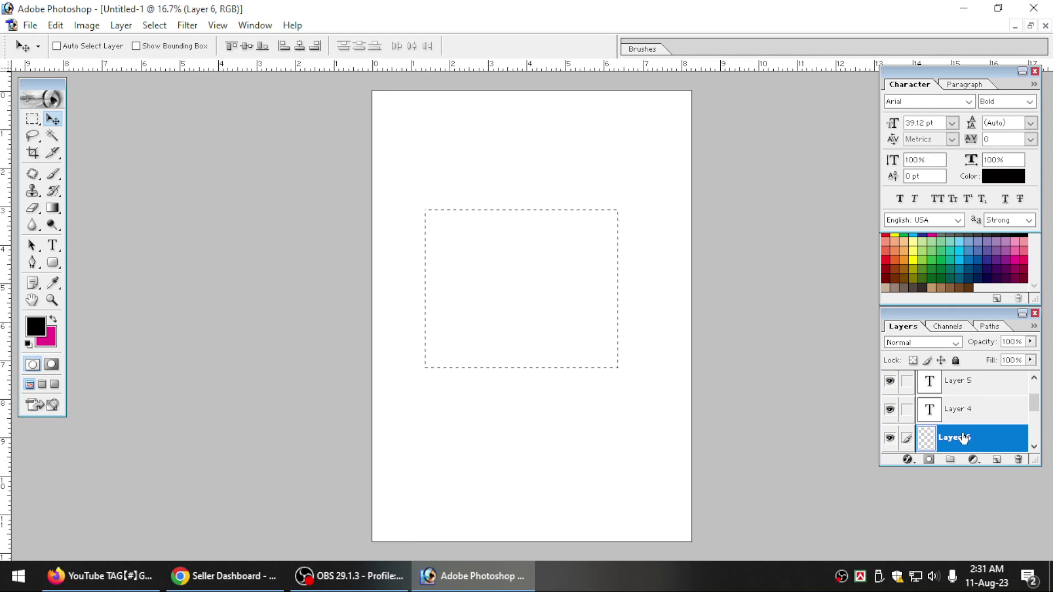
pyautogui.scroll(-2, 961, 437)
pyautogui.scroll(3, 961, 437)
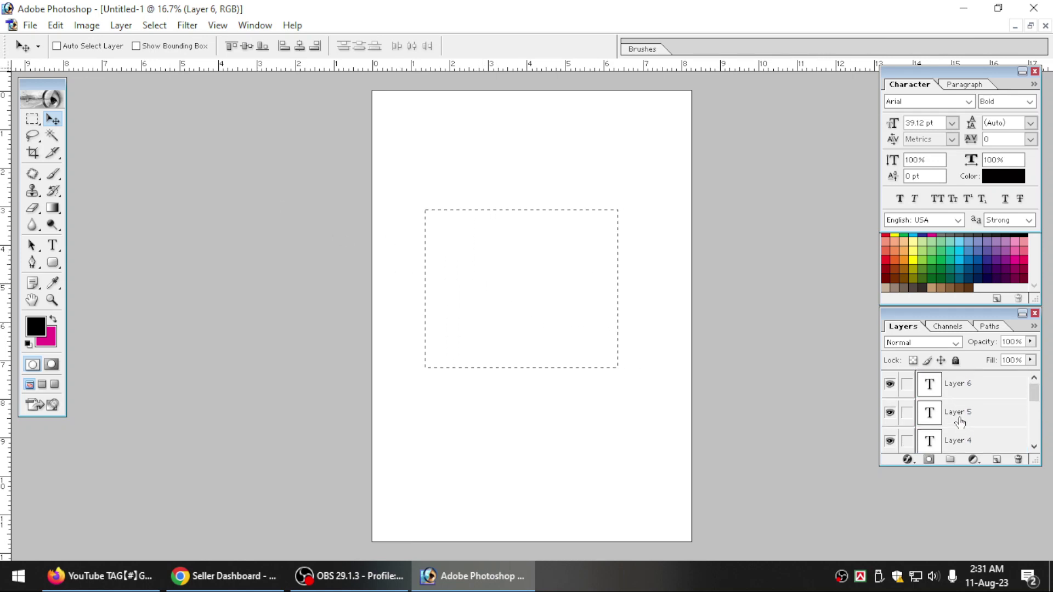
pyautogui.hotkey('ctrl', '-')
pyautogui.hotkey('ctrl', '+')
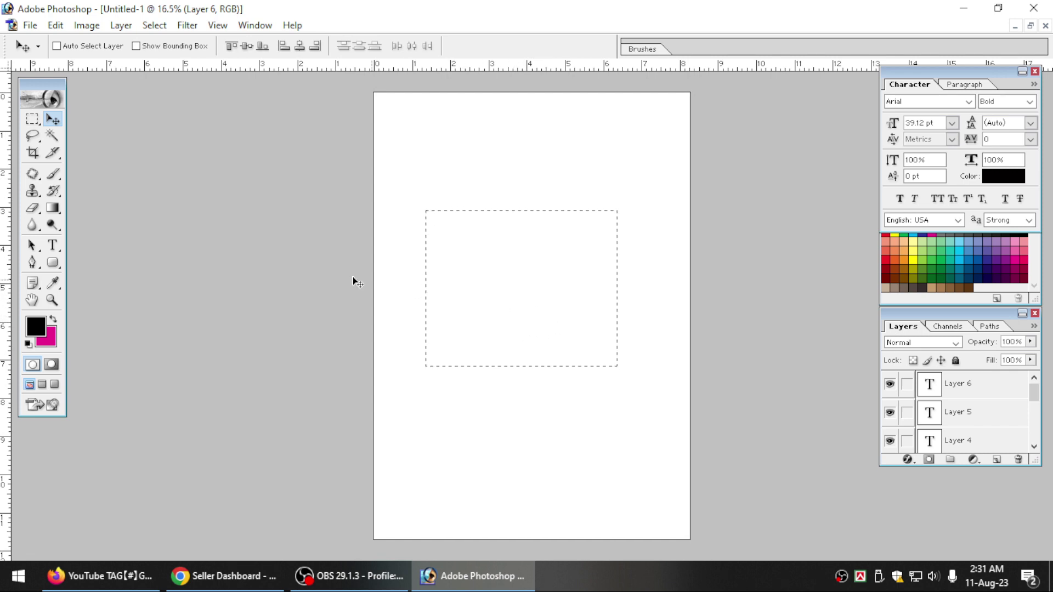
# Step: Stroke the selection 10 px wide in dark red #97080B via Edit > Stroke
pyautogui.click(56, 26)
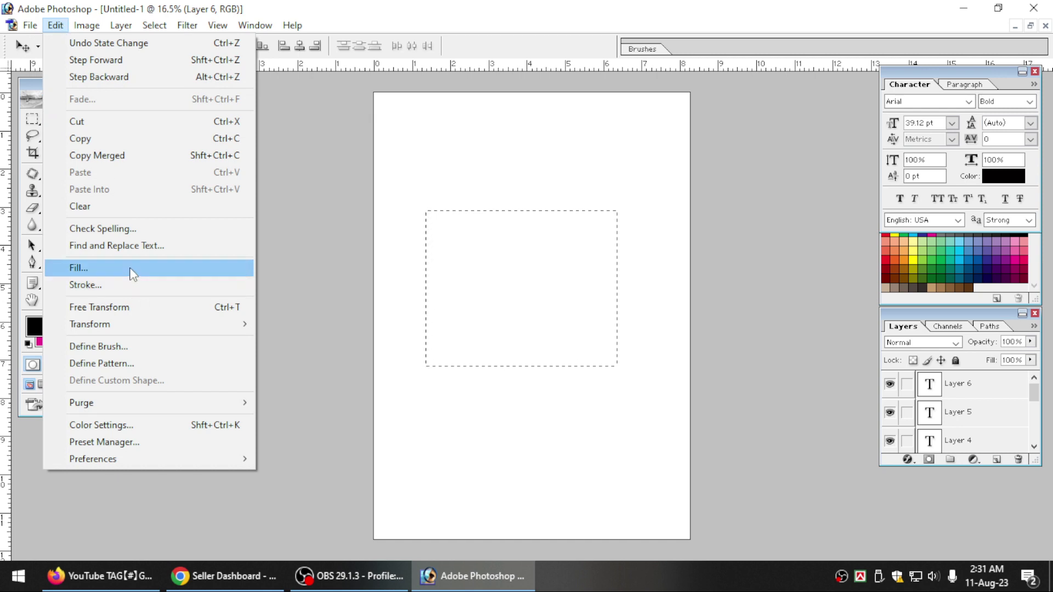
pyautogui.click(131, 285)
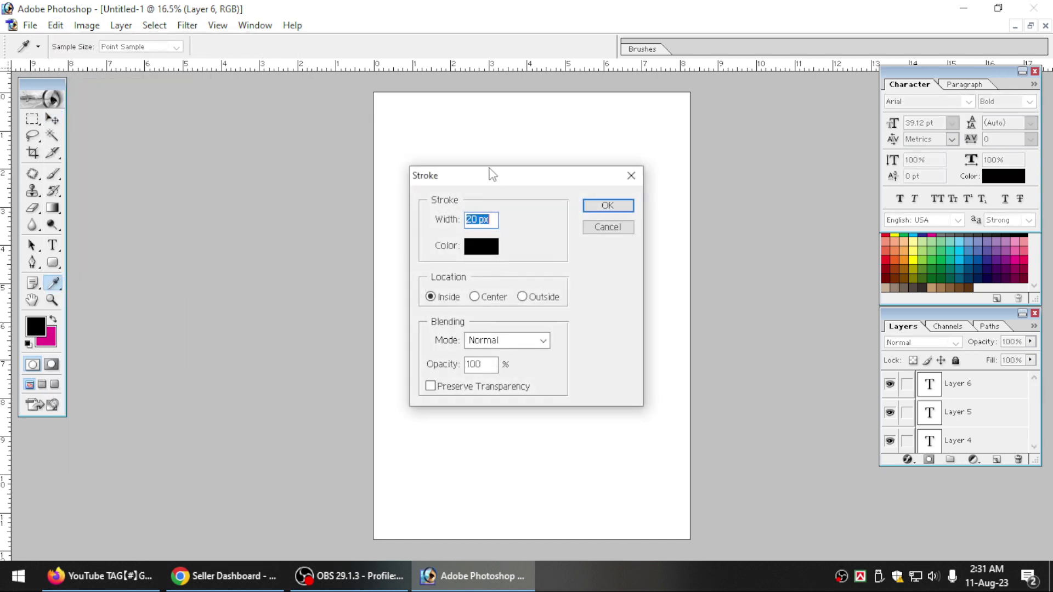
pyautogui.moveTo(489, 168); pyautogui.dragTo(247, 140)
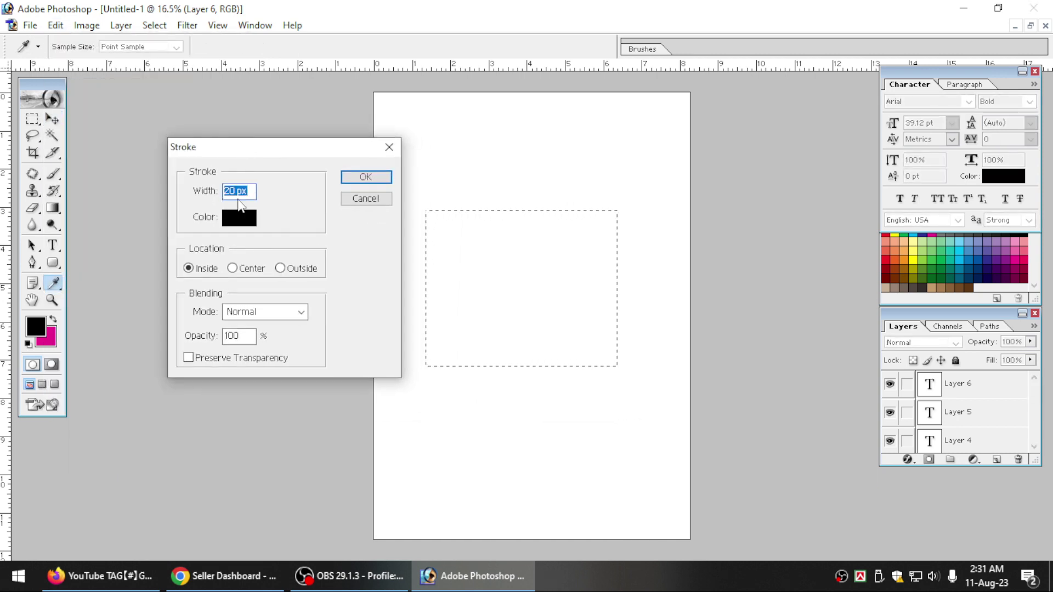
pyautogui.write('10')
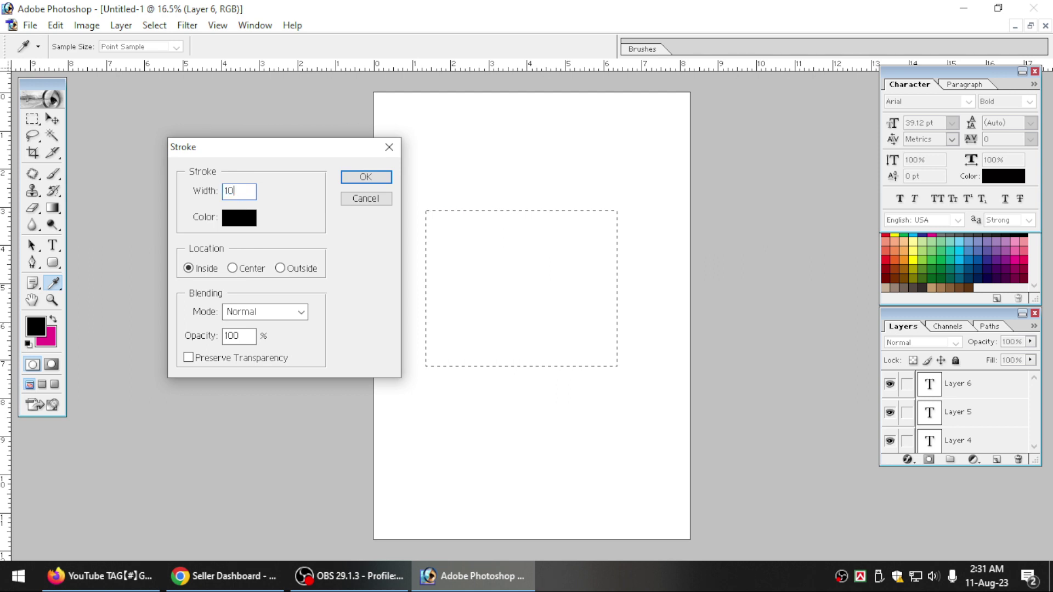
pyautogui.click(245, 222)
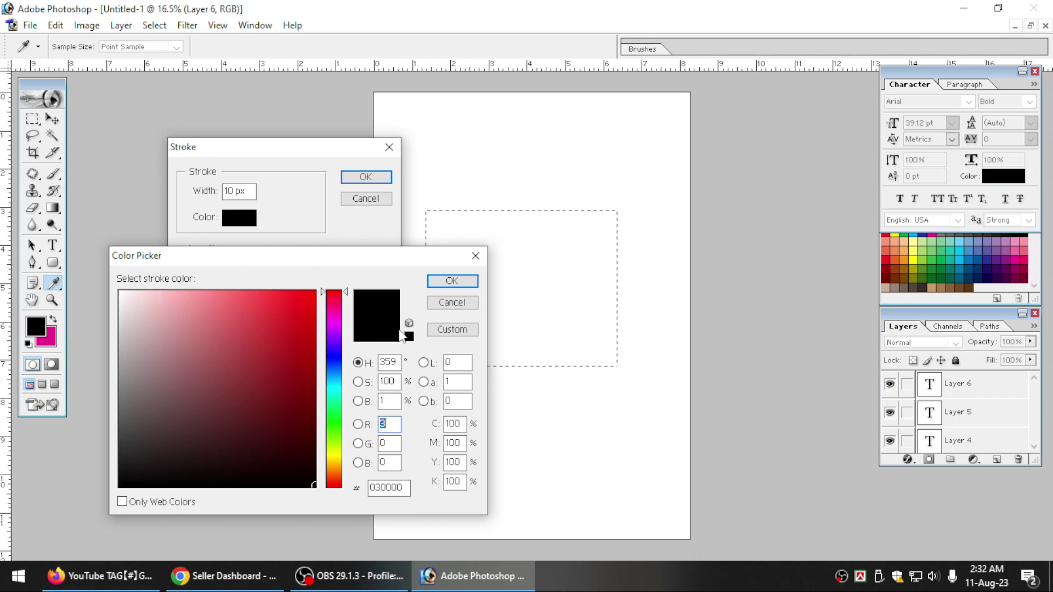
pyautogui.click(448, 304)
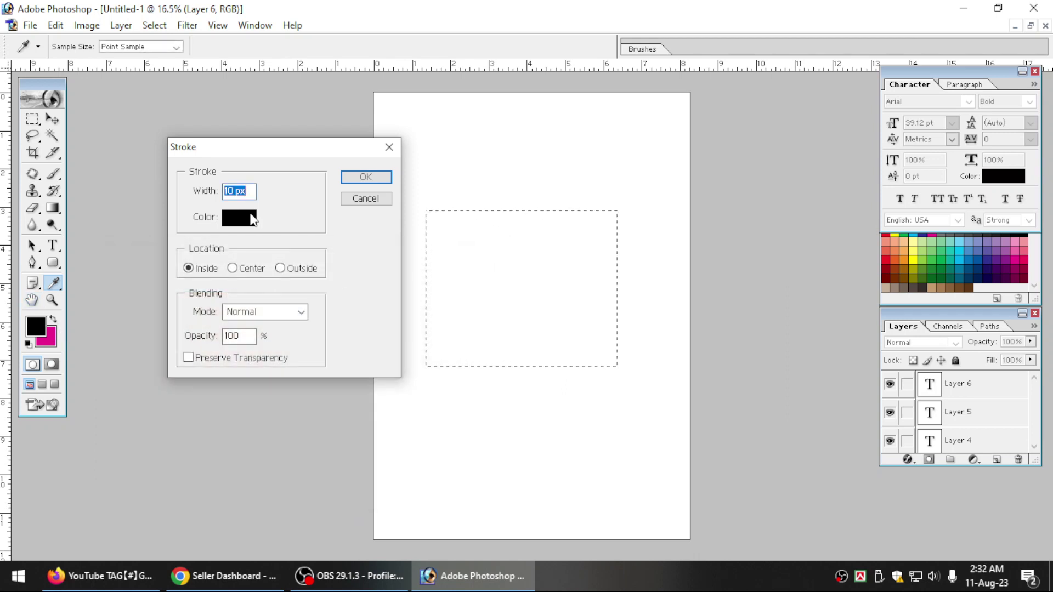
pyautogui.click(248, 220)
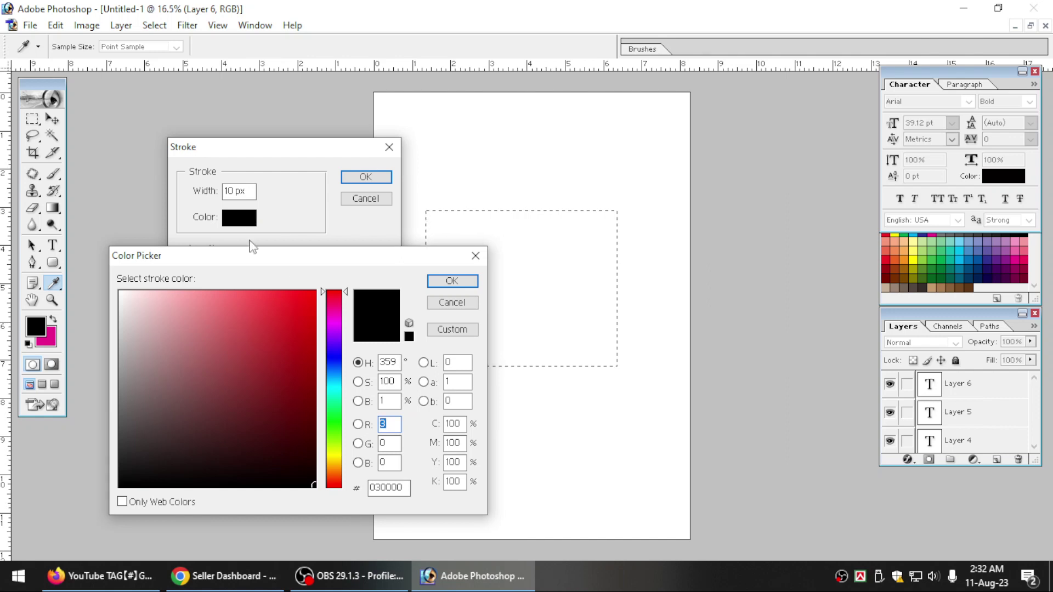
pyautogui.click(454, 423)
pyautogui.click(306, 371)
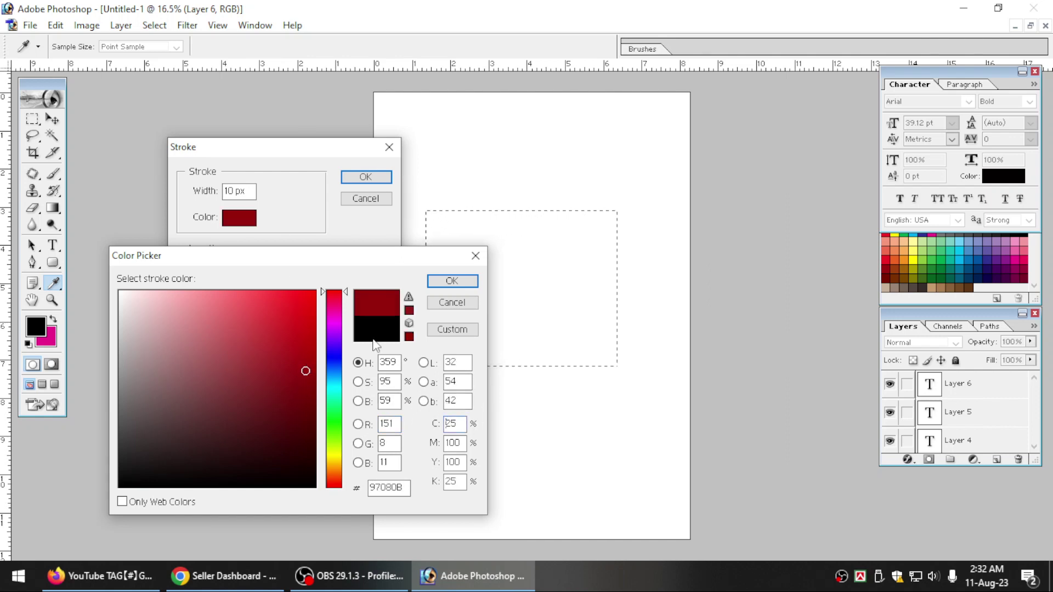
pyautogui.click(452, 282)
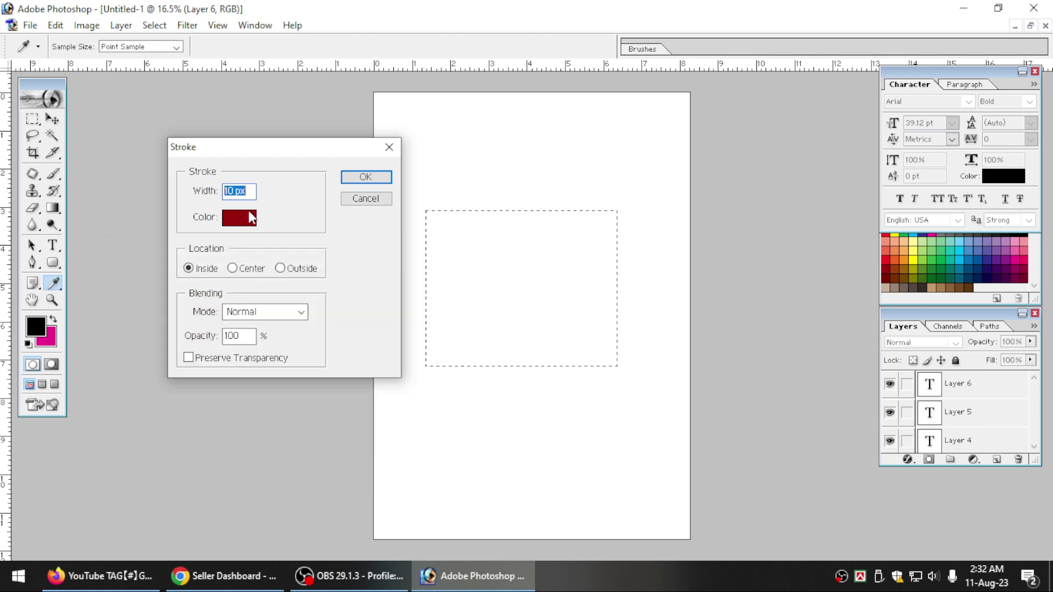
pyautogui.click(357, 177)
pyautogui.press('v')
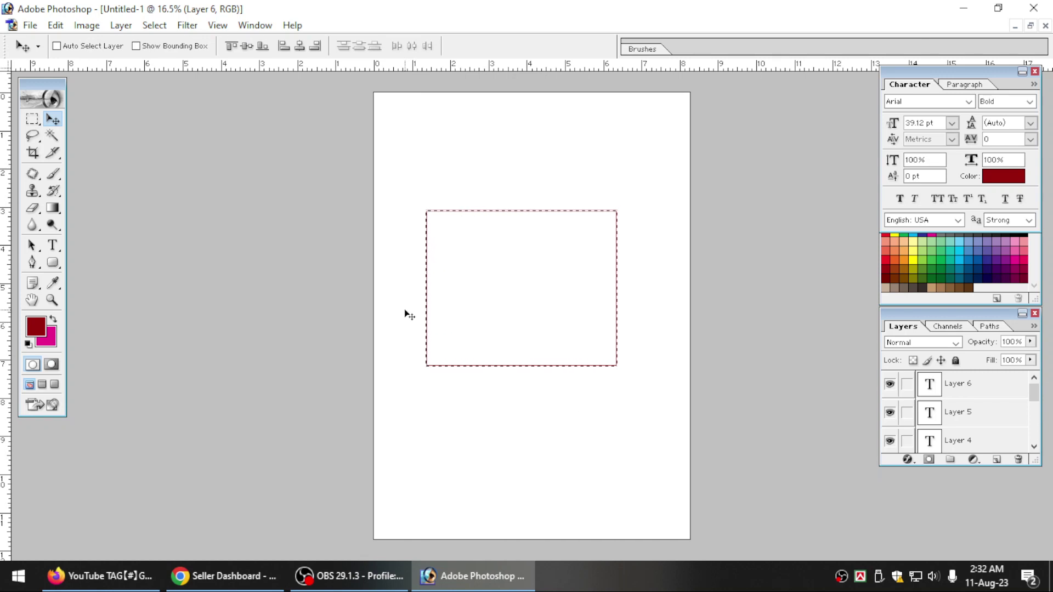
# Step: Step back with Ctrl+Alt+Z to remove the dark red stroke, then deselect
pyautogui.hotkey('ctrl', 'd')
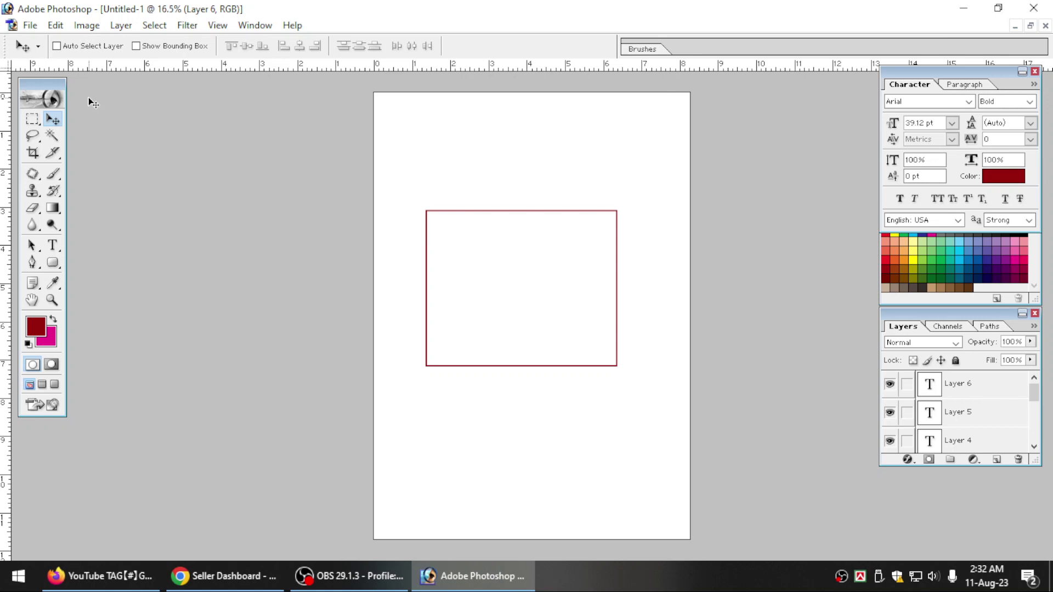
pyautogui.hotkey('ctrl', 'alt', 'z')
pyautogui.hotkey('ctrl', 'alt', 'z')
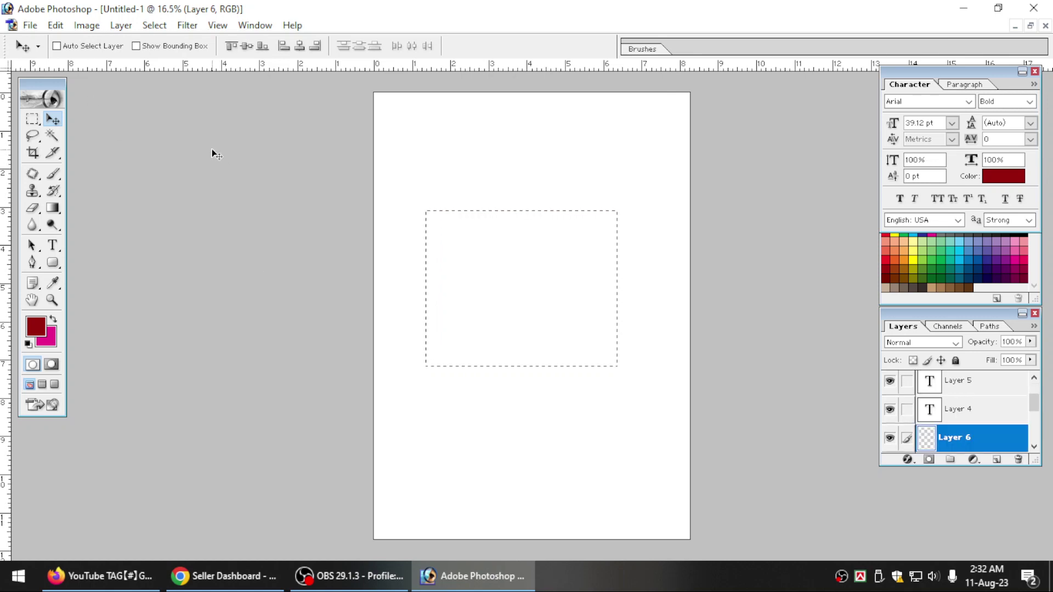
pyautogui.hotkey('ctrl', 'alt', 'z')
pyautogui.hotkey('ctrl', 'alt', 'z')
pyautogui.hotkey('ctrl', 'alt', 'z')
pyautogui.hotkey('ctrl', 'alt', 'z')
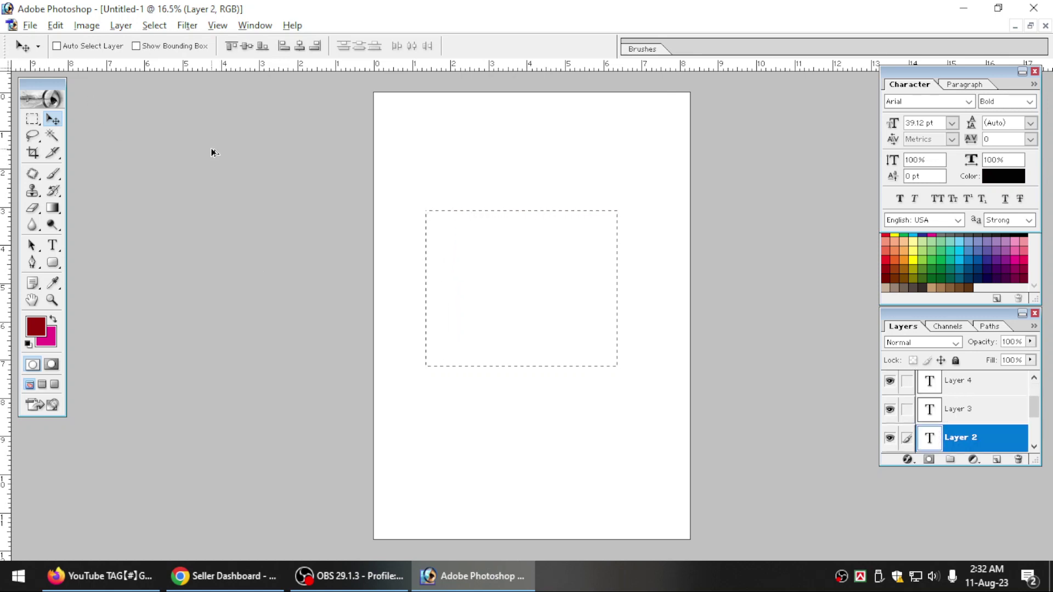
pyautogui.hotkey('ctrl', 'alt', 'z')
pyautogui.hotkey('ctrl', 'alt', 'z')
pyautogui.hotkey('ctrl', 'alt', 'z')
pyautogui.hotkey('ctrl', 'alt', 'z')
pyautogui.hotkey('ctrl', 'alt', 'z')
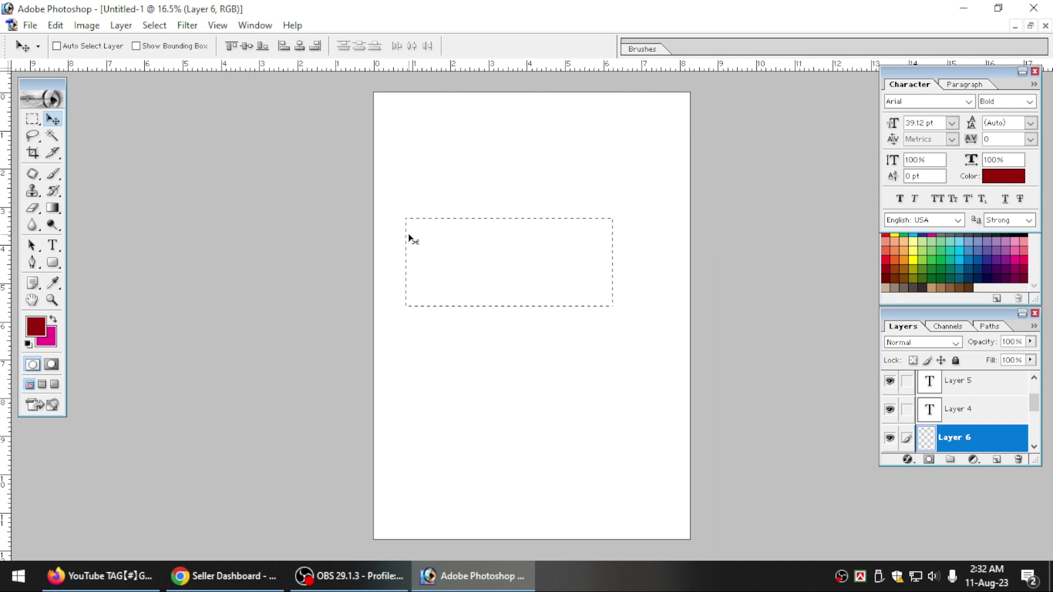
pyautogui.hotkey('ctrl', 'd')
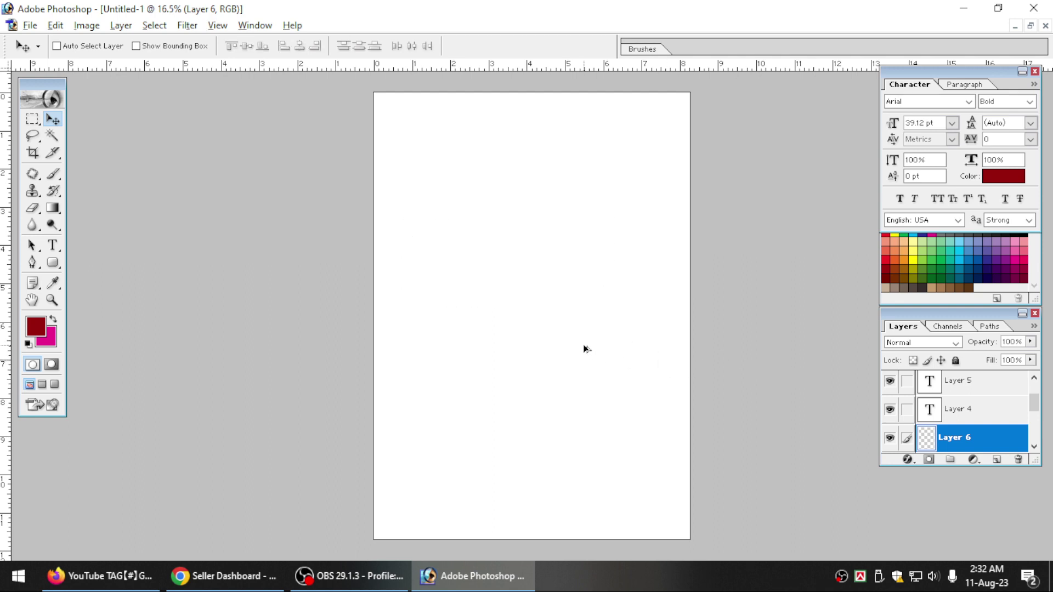
# Step: Make Layer 1 active using the canvas layer list and the Layers panel
pyautogui.rightClick(586, 347)
pyautogui.click(585, 353)
pyautogui.rightClick(592, 351)
pyautogui.click(620, 356)
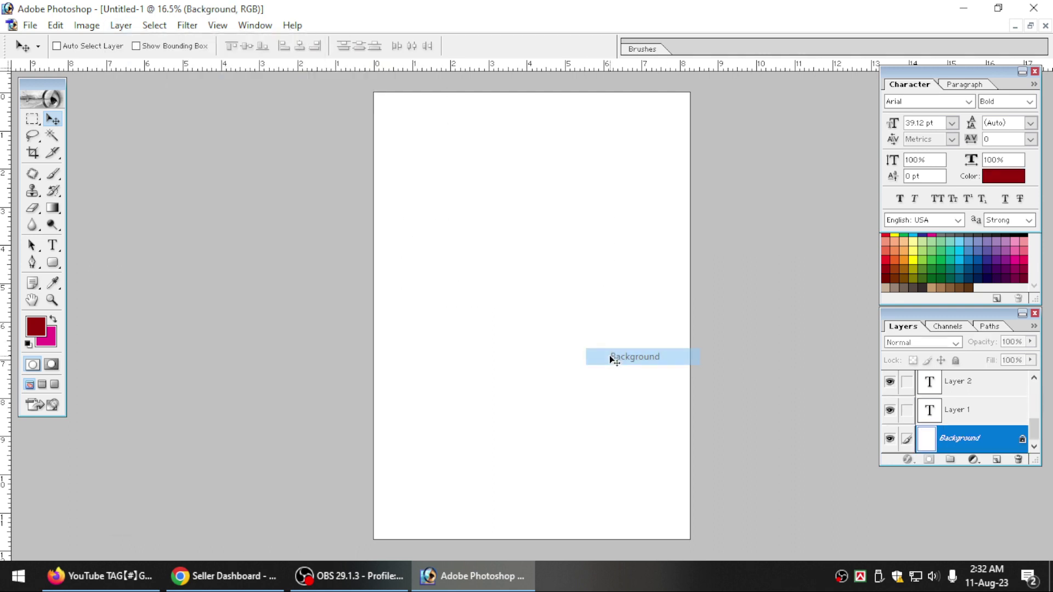
pyautogui.click(957, 415)
# Step: Delete text layers with Layer > Delete > Layer, undoing twice before deleting for good
pyautogui.hotkey('alt', 'l')
pyautogui.press('Down')
pyautogui.press('Down')
pyautogui.press('Right')
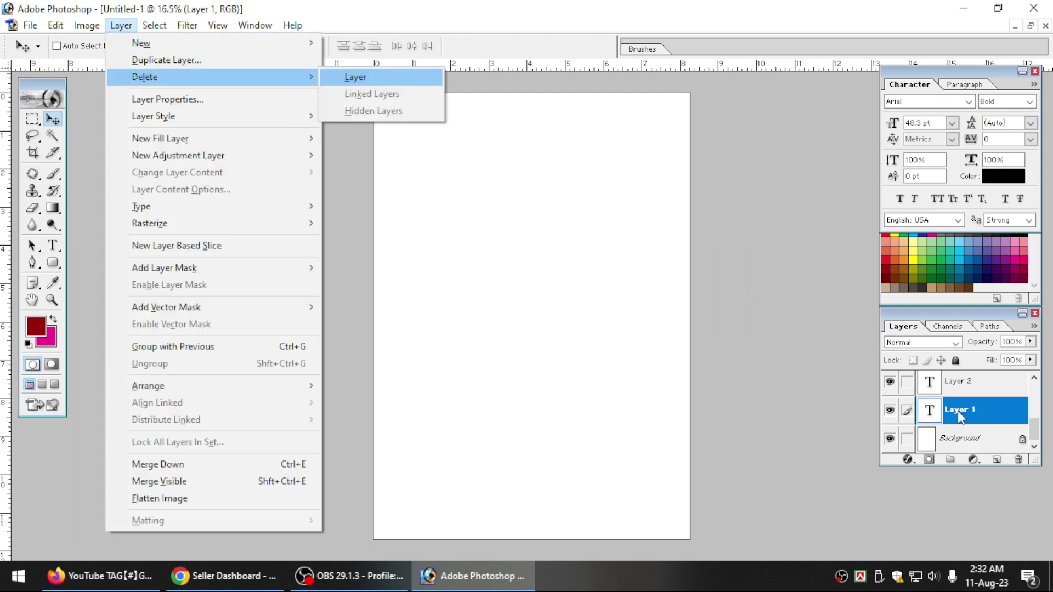
pyautogui.press('Return')
pyautogui.hotkey('ctrl', 'z')
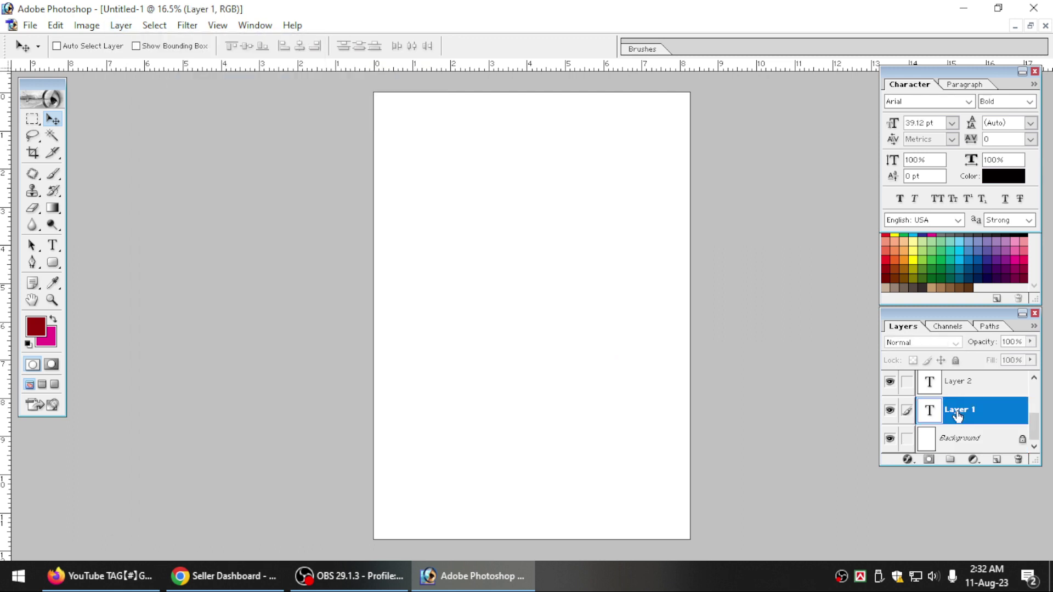
pyautogui.hotkey('alt', 'l')
pyautogui.press('Down')
pyautogui.press('Down')
pyautogui.press('Right')
pyautogui.press('Return')
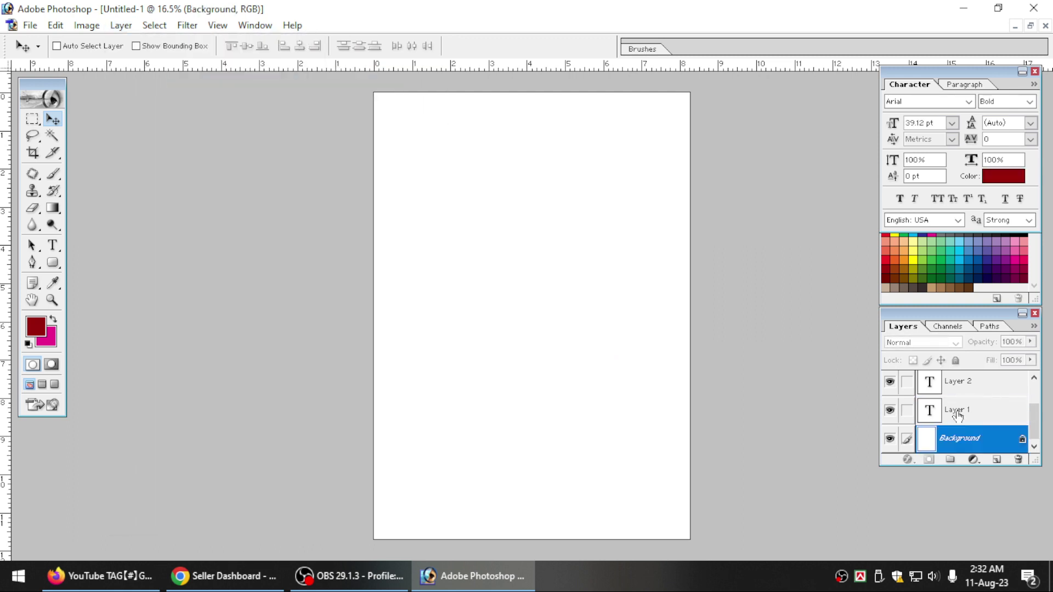
pyautogui.hotkey('ctrl', 'z')
pyautogui.hotkey('alt', 'l')
pyautogui.press('Down')
pyautogui.press('Down')
pyautogui.press('Right')
pyautogui.press('Return')
# Step: Delete the remaining Layer 1 text layers so only Background is left
pyautogui.click(958, 415)
pyautogui.hotkey('alt', 'l')
pyautogui.press('Down')
pyautogui.press('Down')
pyautogui.press('Right')
pyautogui.press('Return')
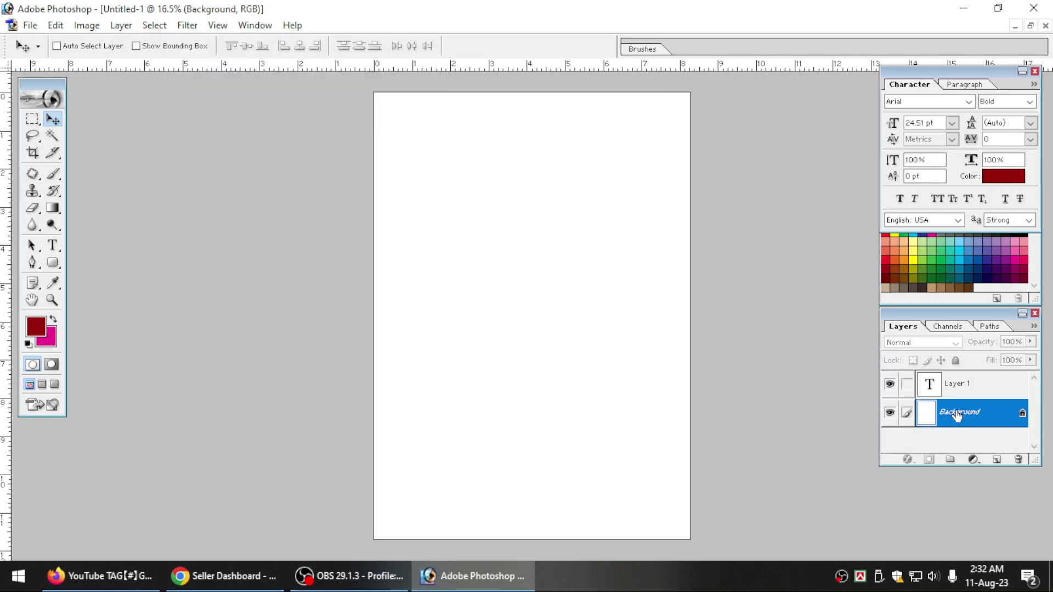
pyautogui.click(953, 391)
pyautogui.hotkey('alt', 'l')
pyautogui.press('Down')
pyautogui.press('Down')
pyautogui.press('Right')
pyautogui.press('Return')
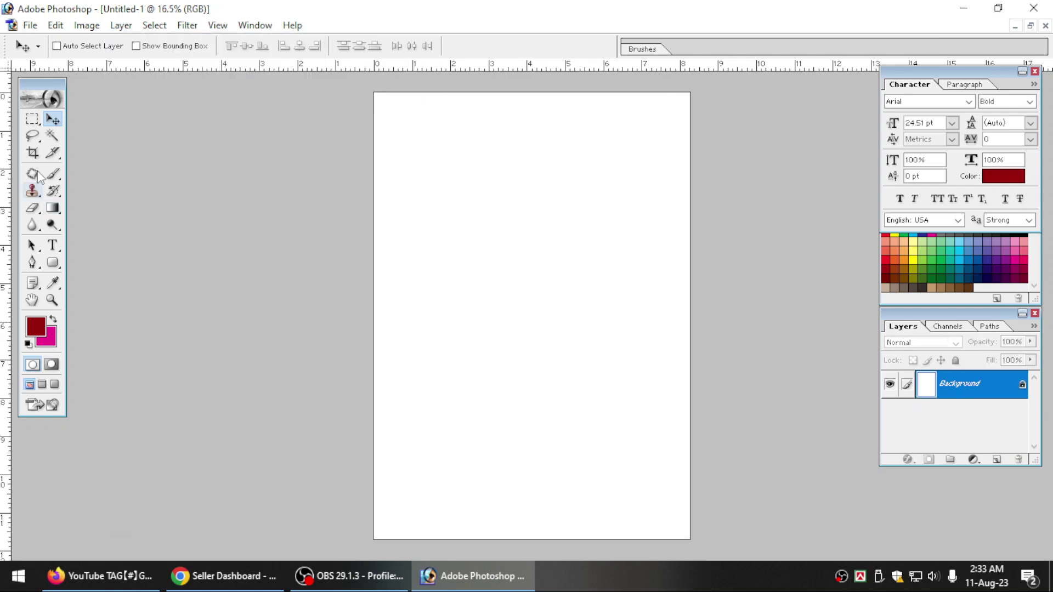
# Step: Marquee a wide rectangle on the upper page and start a new layer
pyautogui.click(32, 119)
pyautogui.moveTo(381, 195); pyautogui.dragTo(645, 361)
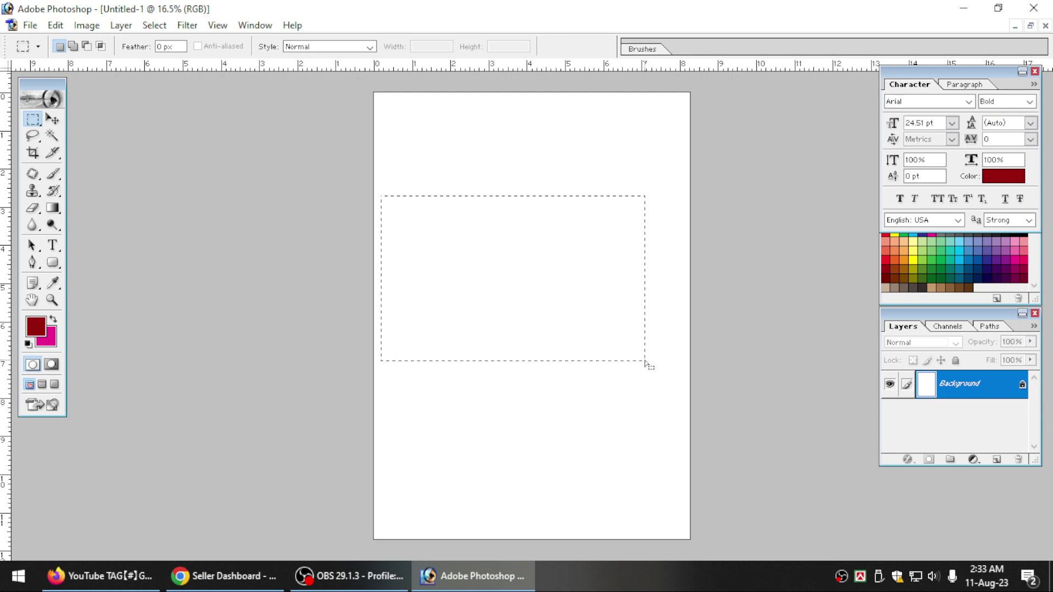
pyautogui.hotkey('ctrl', 'shift', 'n')
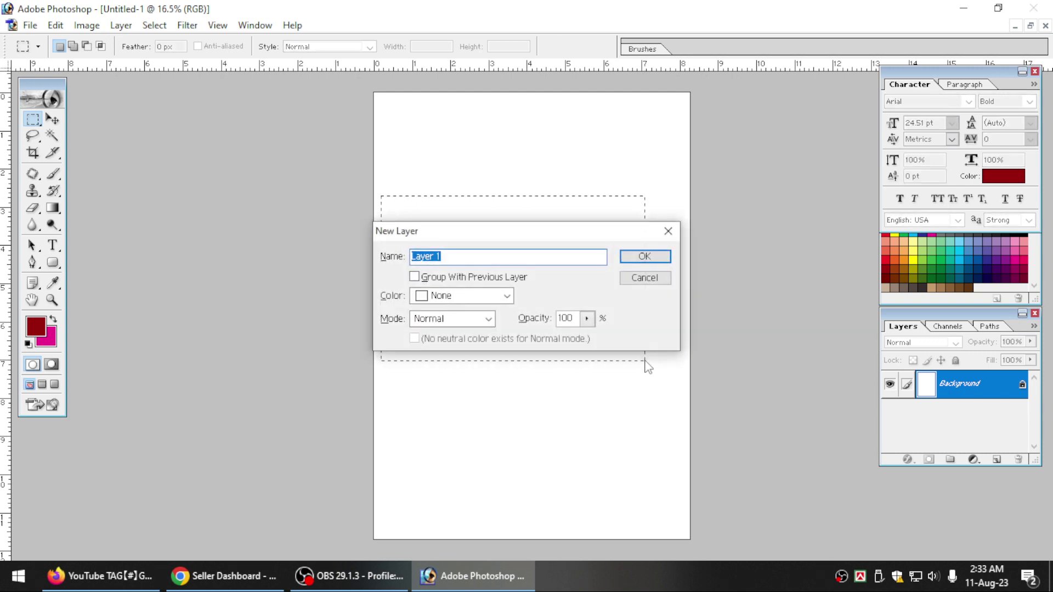
# Step: Accept the new Layer 1 and stroke the selection with a 10 px inside dark-red line
pyautogui.press('Return')
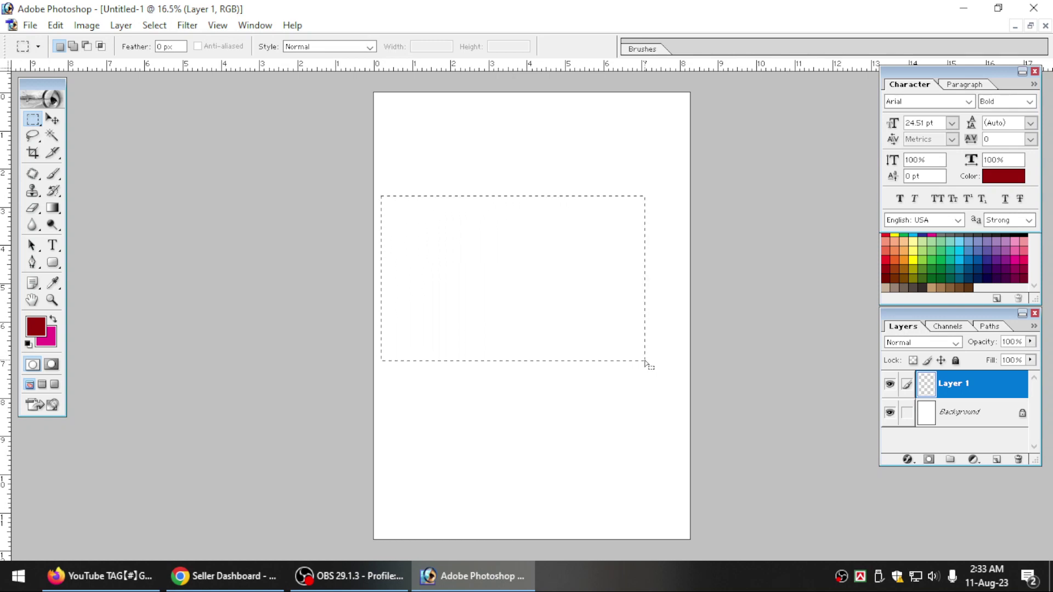
pyautogui.hotkey('alt', 'e')
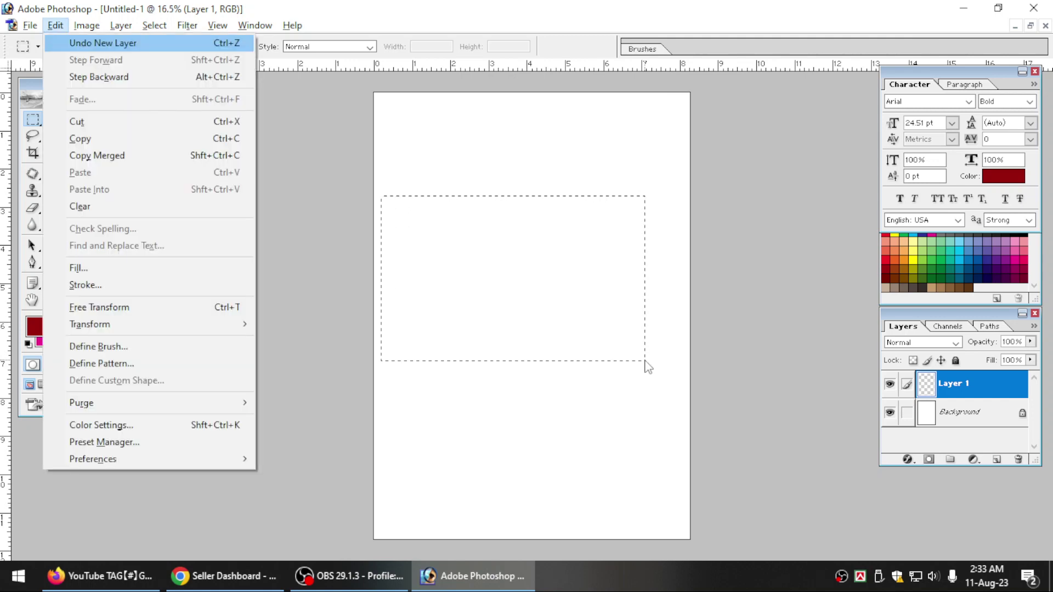
pyautogui.press('s')
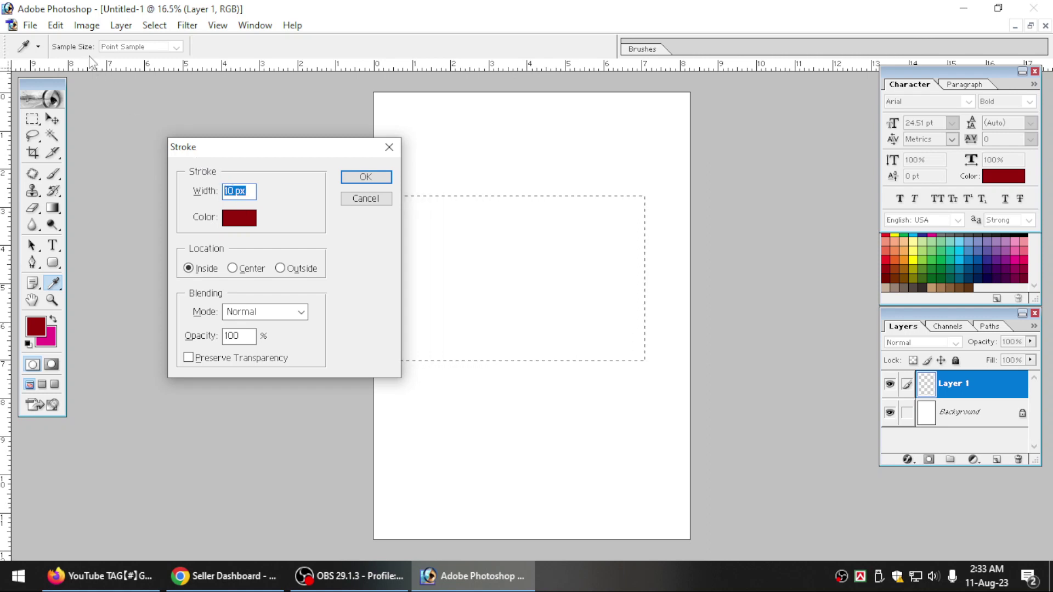
pyautogui.click(56, 26)
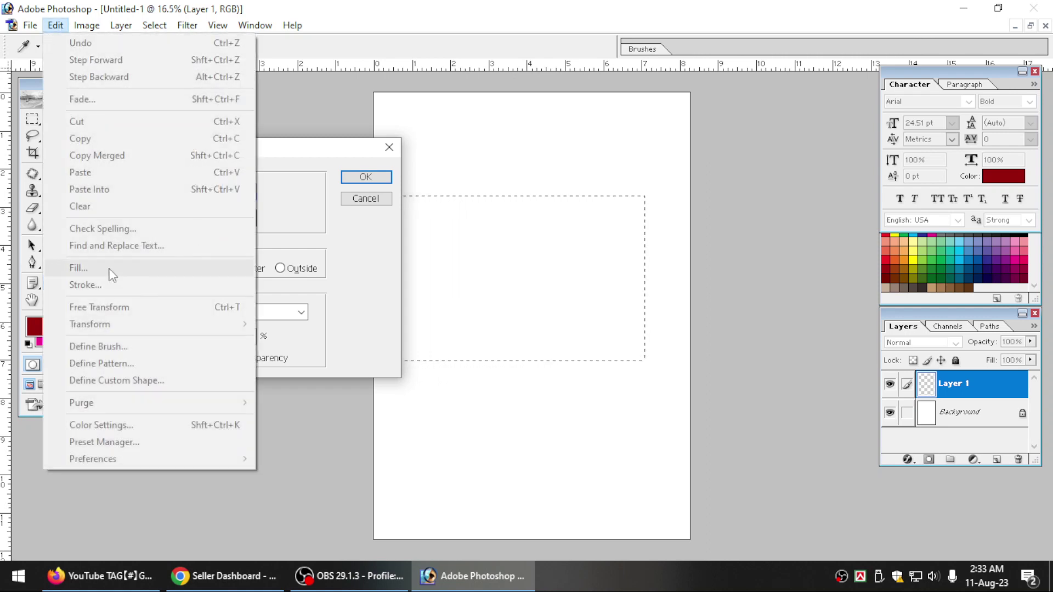
pyautogui.click(320, 147)
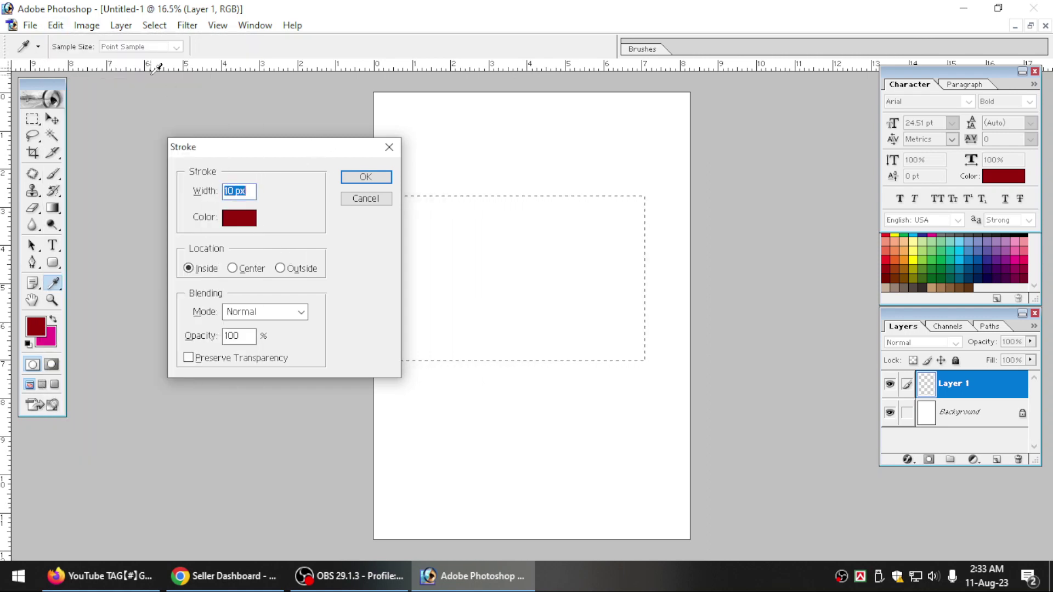
pyautogui.click(61, 27)
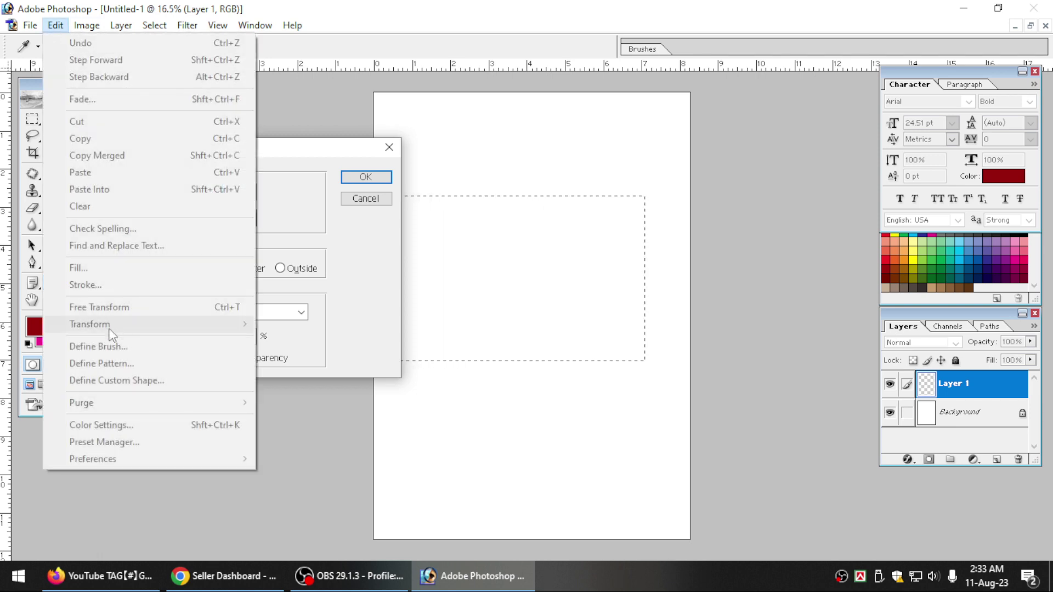
pyautogui.click(296, 153)
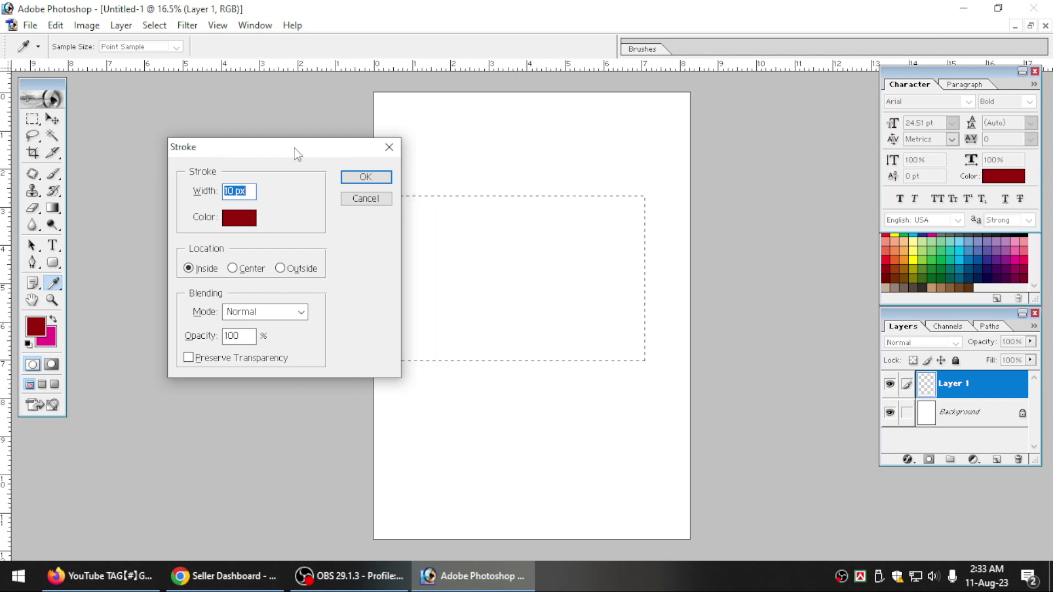
pyautogui.click(366, 176)
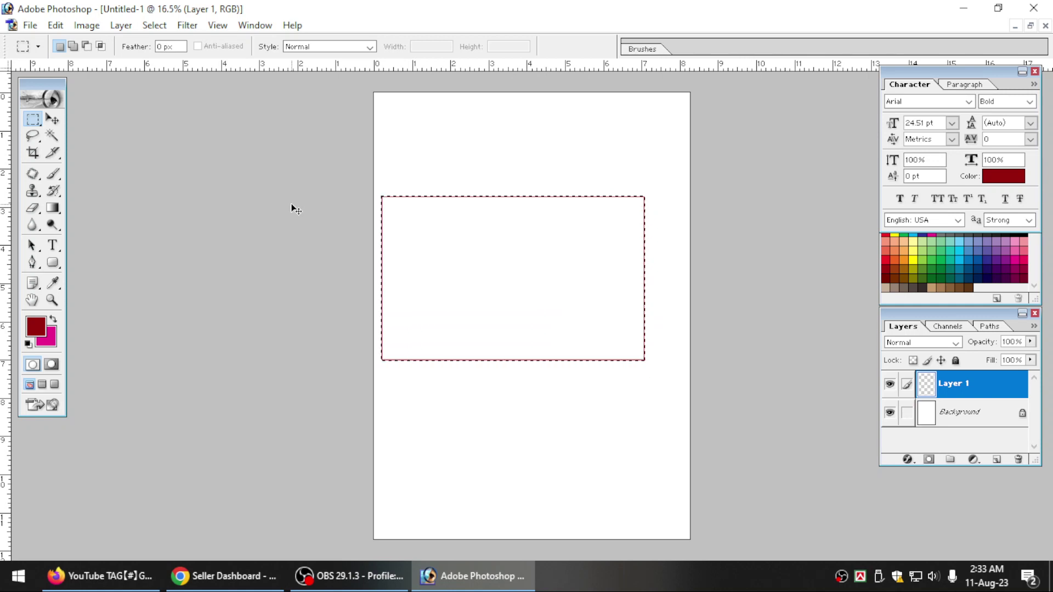
# Step: Deselect to reveal the red outline, then delete Layer 1
pyautogui.hotkey('ctrl', 'd')
pyautogui.click(52, 119)
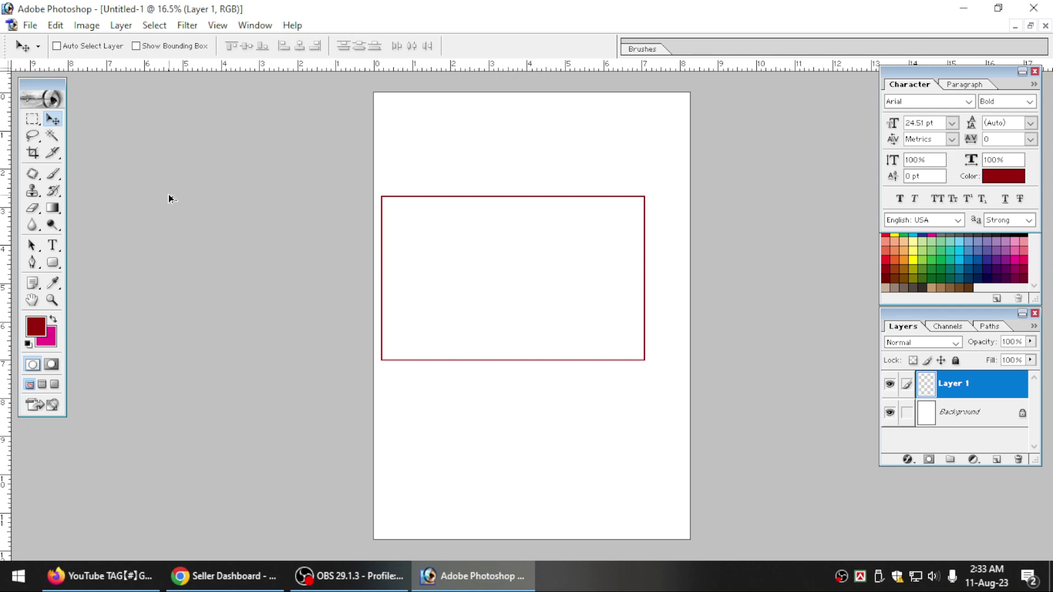
pyautogui.hotkey('alt', 'l')
pyautogui.press('d')
pyautogui.press('Return')
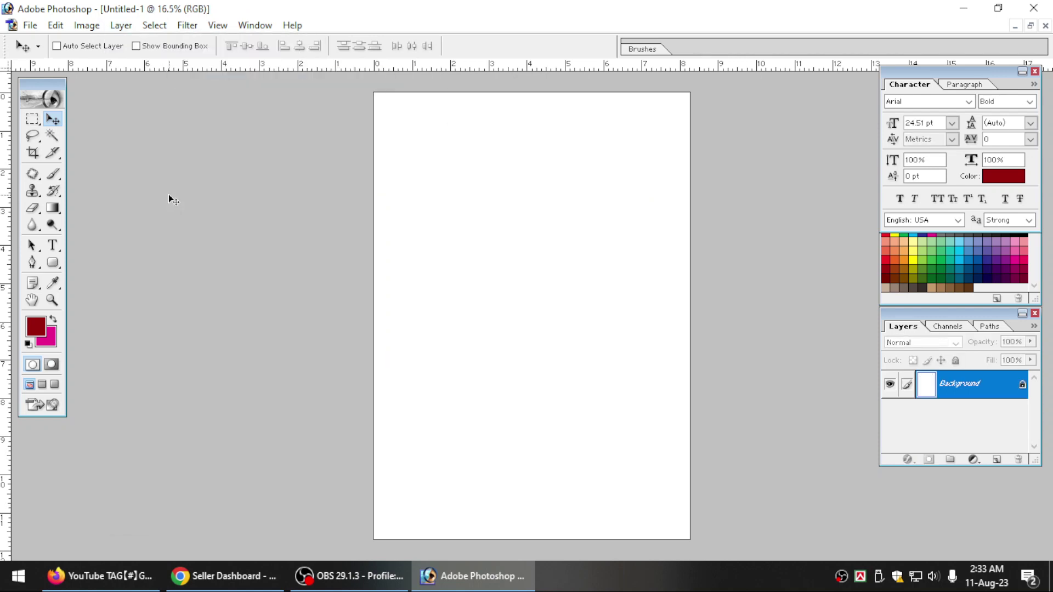
# Step: Draw a rectangular marquee selection in the upper middle of the page
pyautogui.click(55, 26)
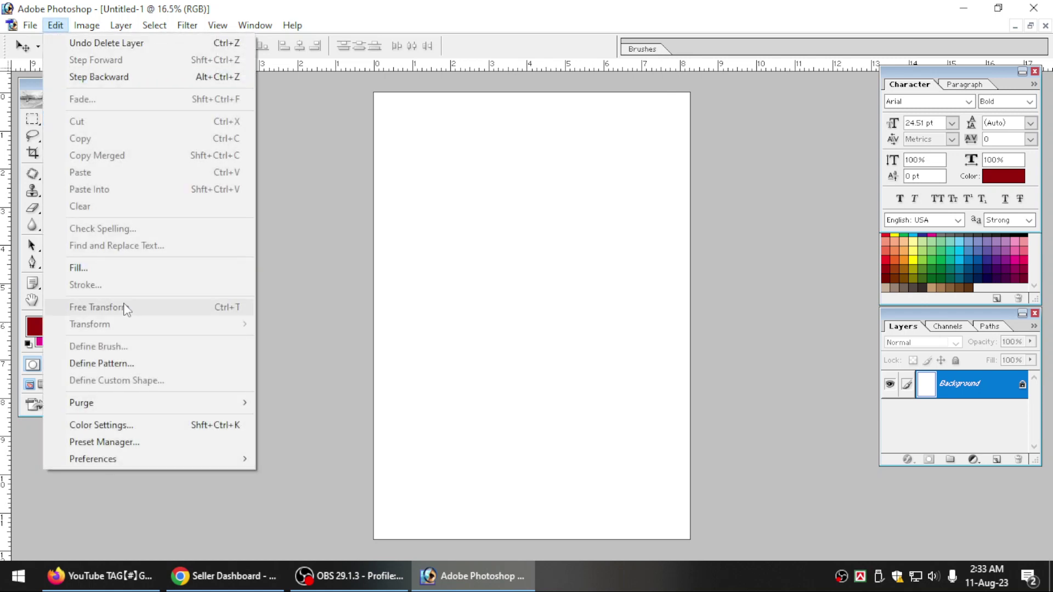
pyautogui.click(400, 303)
pyautogui.press('m')
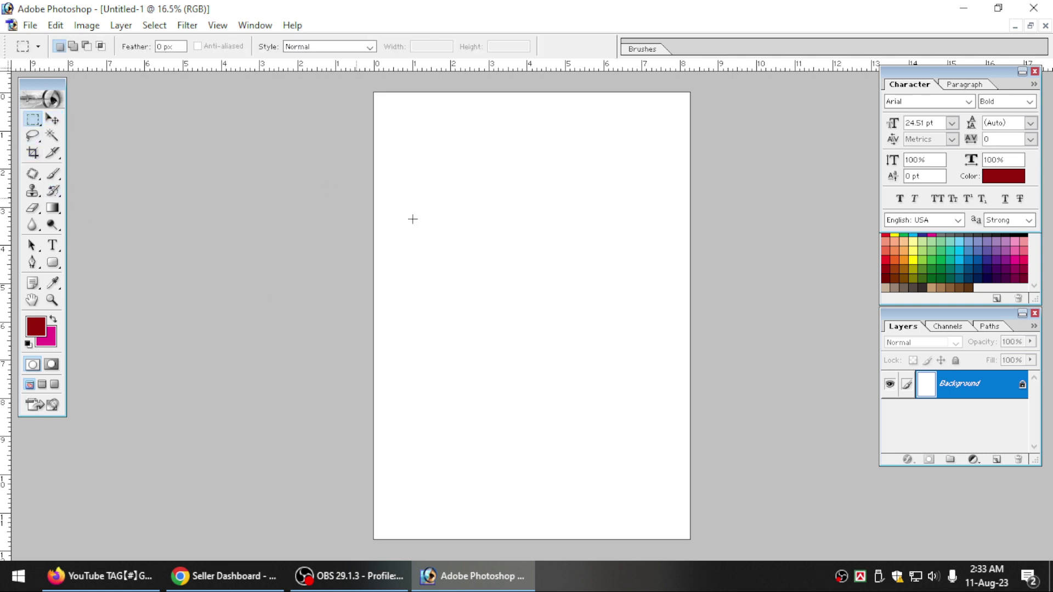
pyautogui.moveTo(421, 192); pyautogui.dragTo(644, 345)
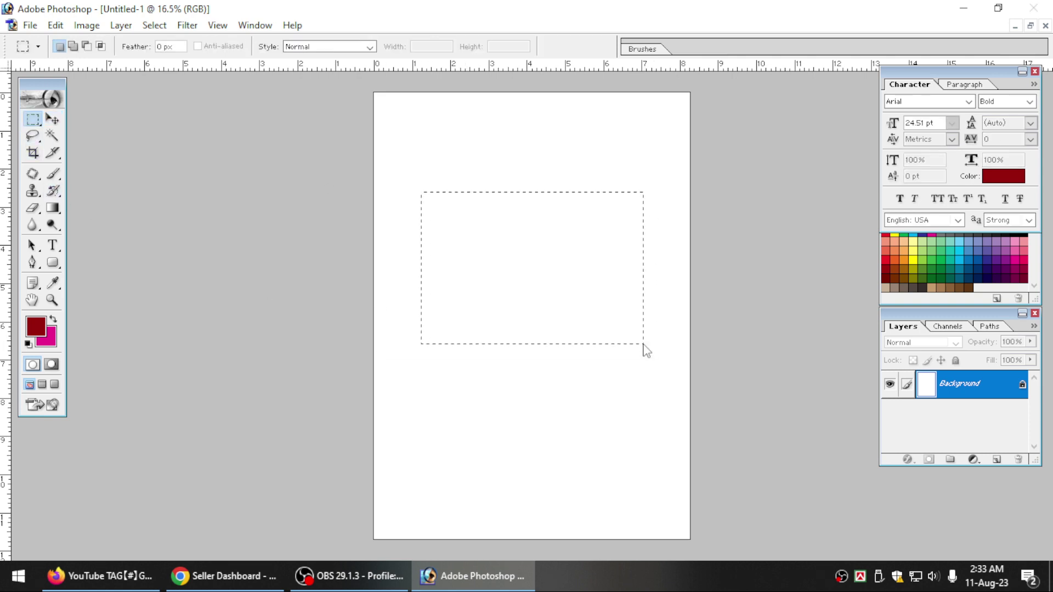
# Step: Fill the selection with dark red on a new Layer 1 and deselect
pyautogui.hotkey('ctrl', 'shift', 'n')
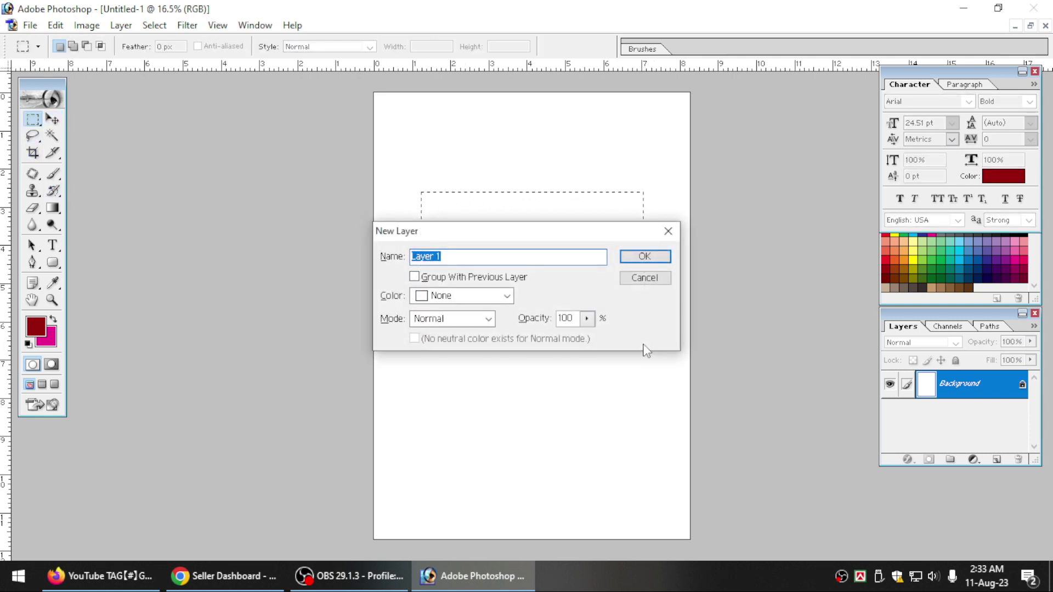
pyautogui.press('Return')
pyautogui.hotkey('alt', 'BackSpace')
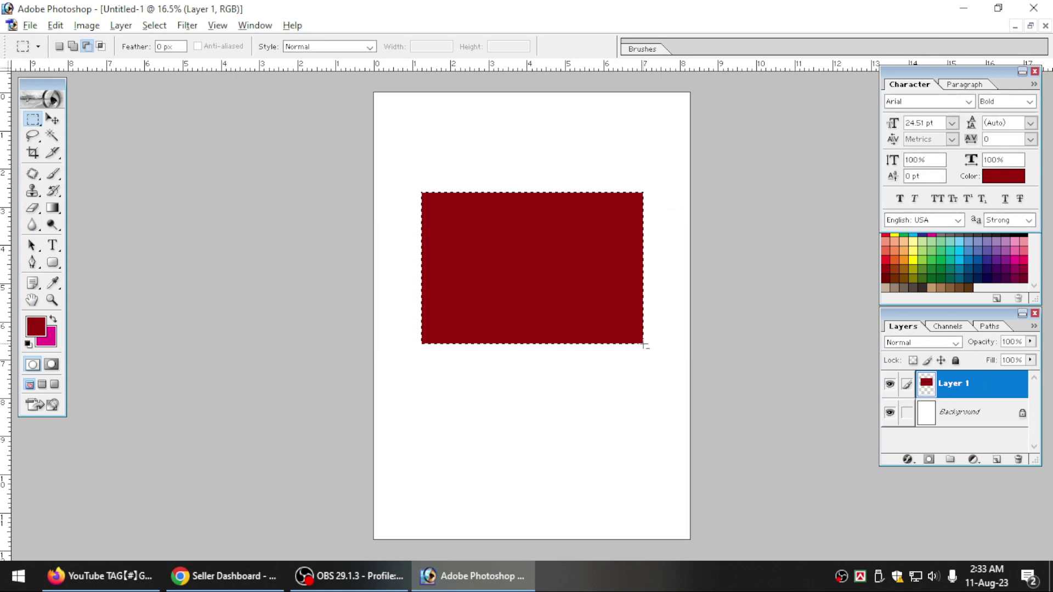
pyautogui.hotkey('ctrl', 'd')
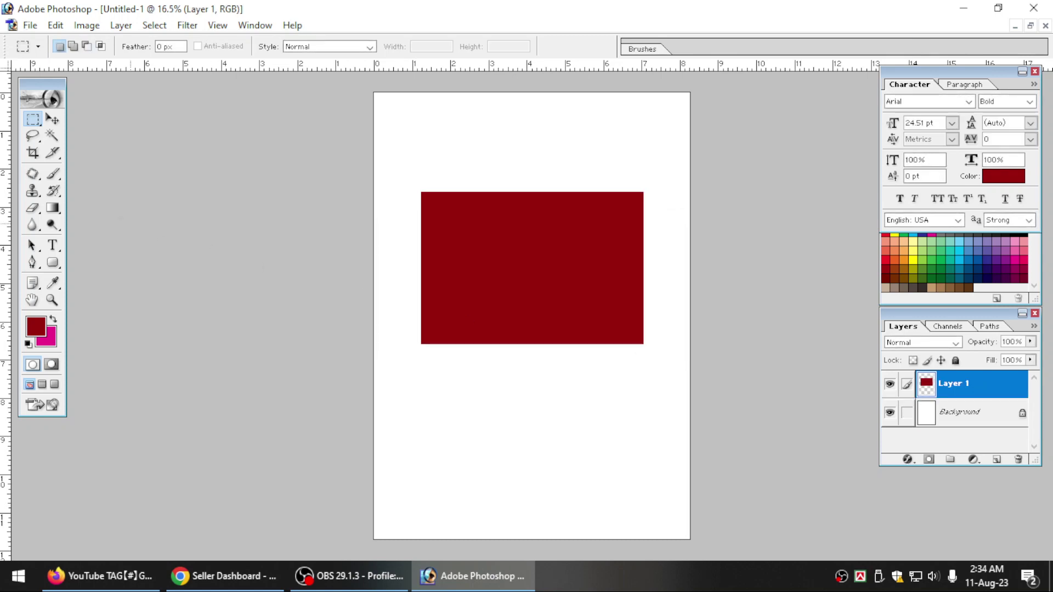
pyautogui.click(53, 120)
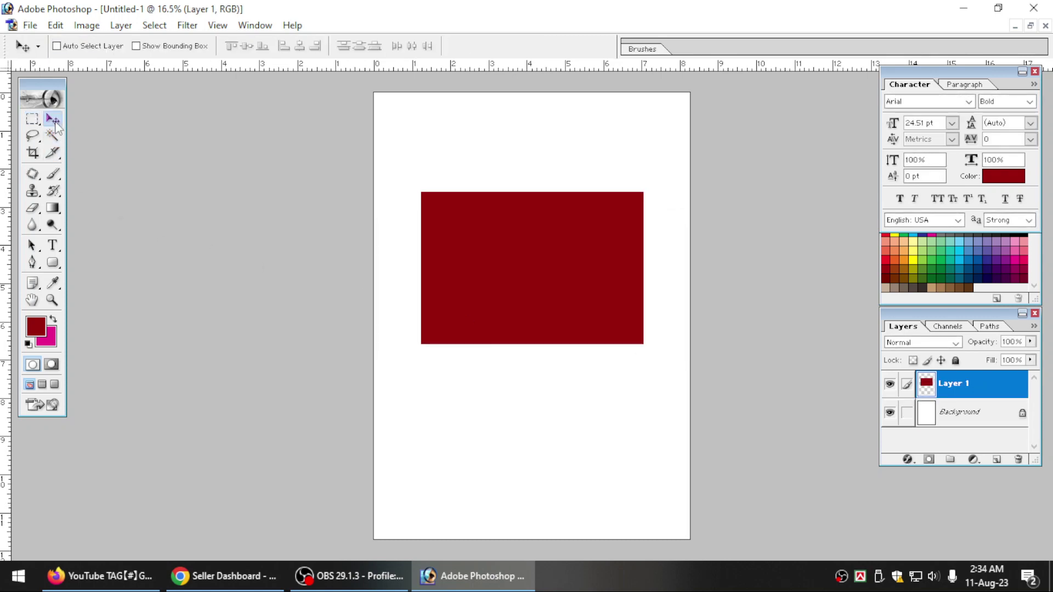
# Step: Free-transform the red rectangle to span the full page width and reach the page top
pyautogui.click(59, 27)
pyautogui.moveTo(121, 326)
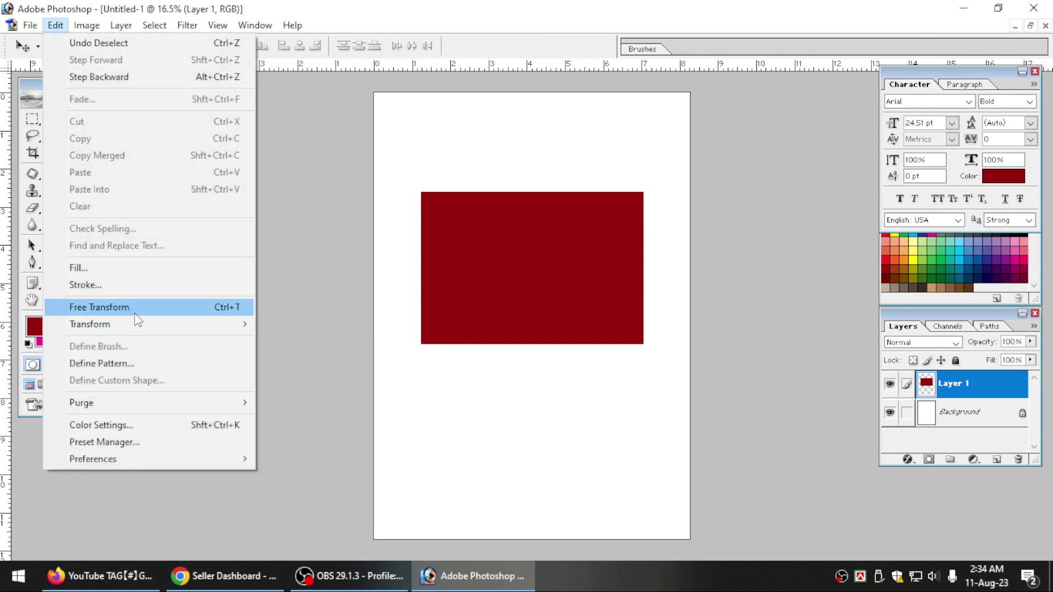
pyautogui.click(135, 312)
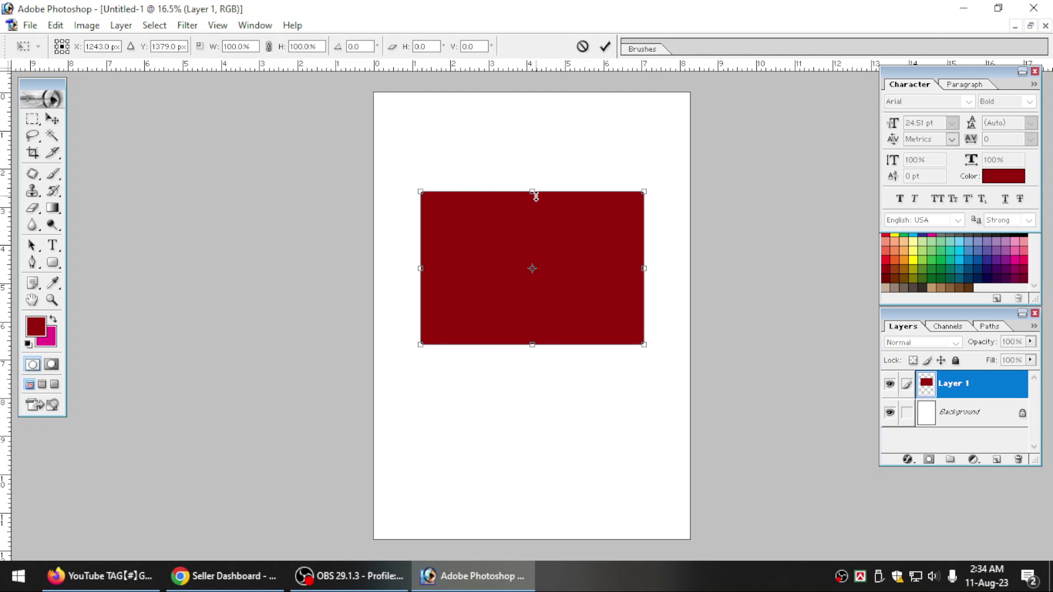
pyautogui.moveTo(534, 192); pyautogui.dragTo(539, 277)
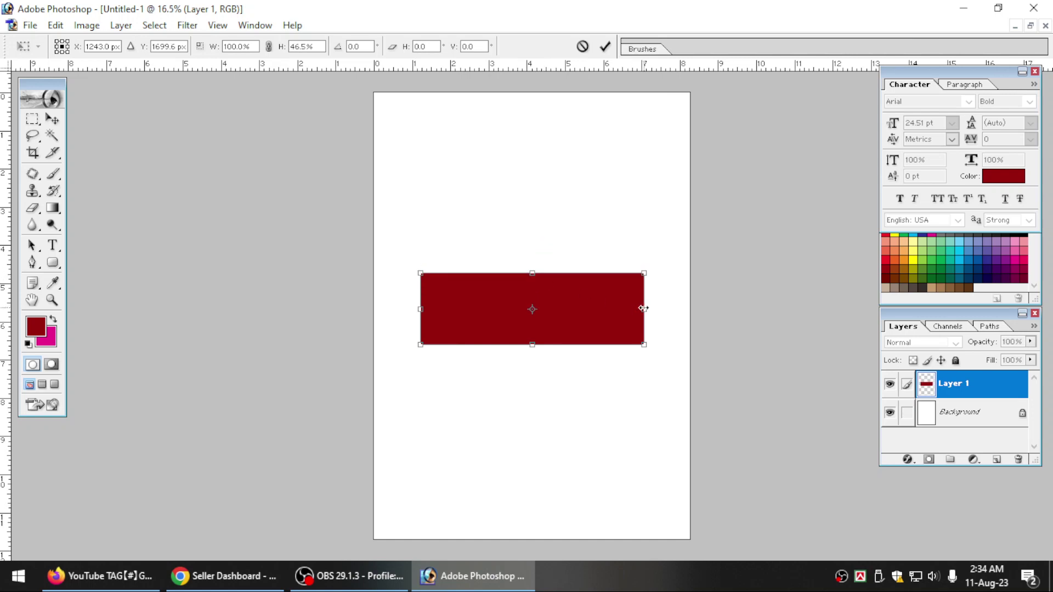
pyautogui.moveTo(644, 309); pyautogui.dragTo(692, 310)
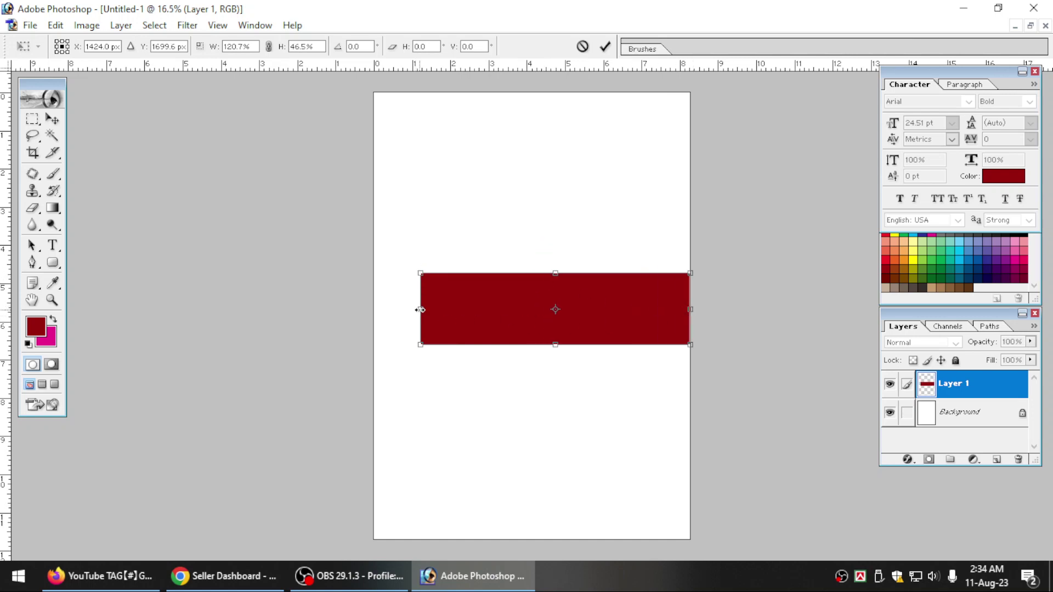
pyautogui.moveTo(421, 309); pyautogui.dragTo(373, 309)
pyautogui.moveTo(532, 274); pyautogui.dragTo(531, 90)
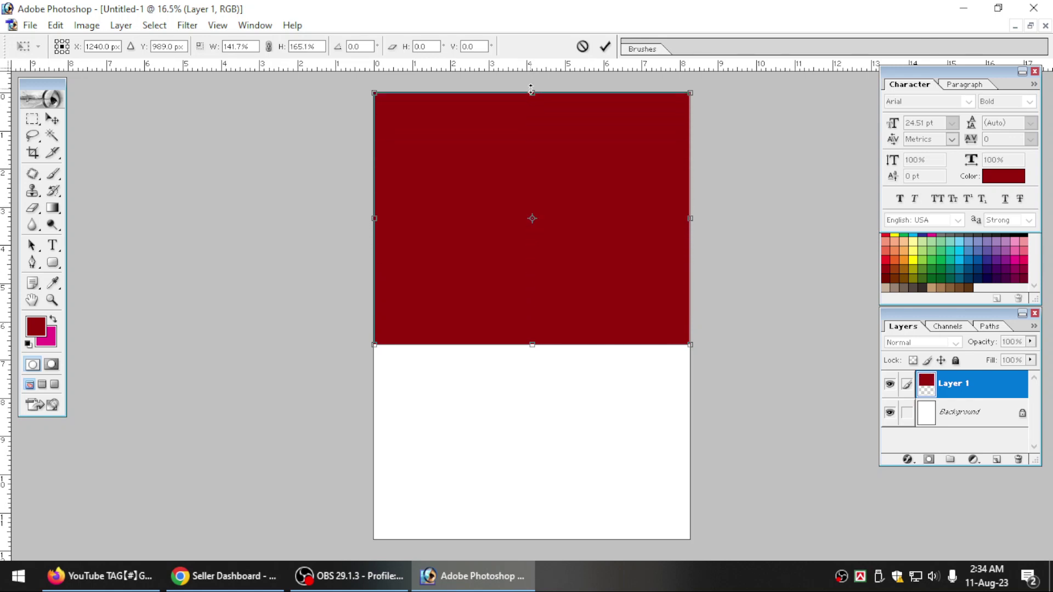
pyautogui.press('Return')
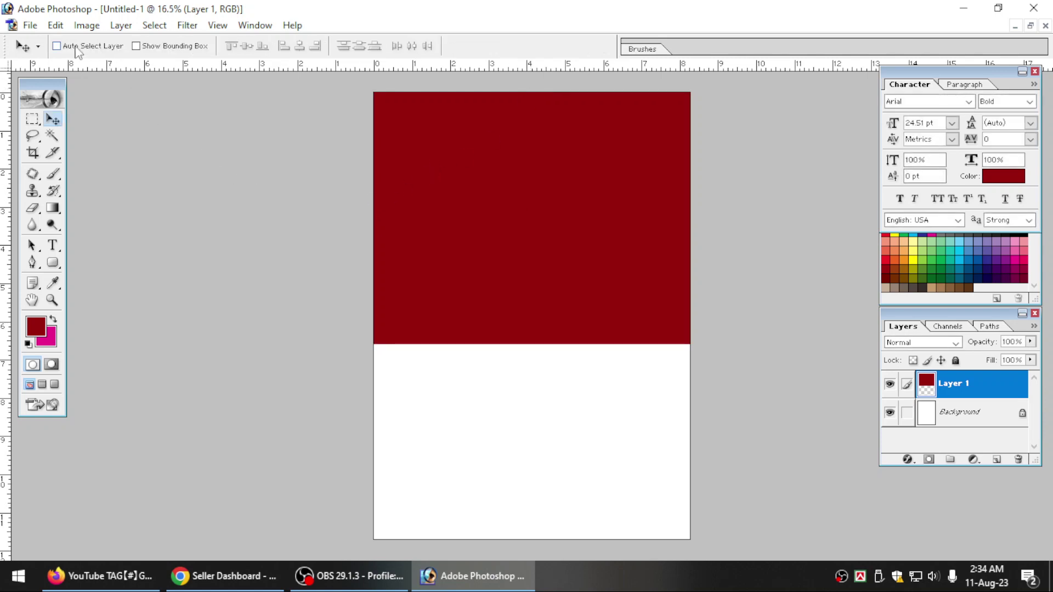
# Step: Delete Layer 1 holding the enlarged red block from the Layer menu
pyautogui.click(54, 25)
pyautogui.click(303, 284)
pyautogui.rightClick(475, 248)
pyautogui.click(480, 255)
pyautogui.hotkey('alt', 'l')
# Step: Dismiss the Layer menu, leaving only the white Background layer
pyautogui.press('Escape')
pyautogui.hotkey('ctrl', 'z')
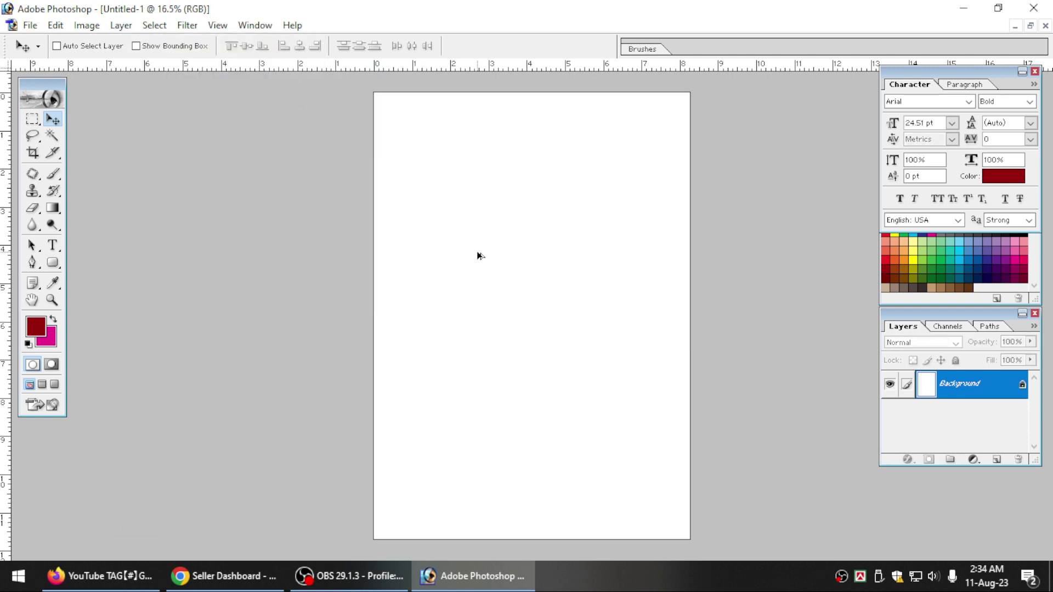
pyautogui.hotkey('alt', 'l')
pyautogui.press('Escape')
# Step: Browse the Edit menu items, stopping on Color Settings
pyautogui.click(55, 25)
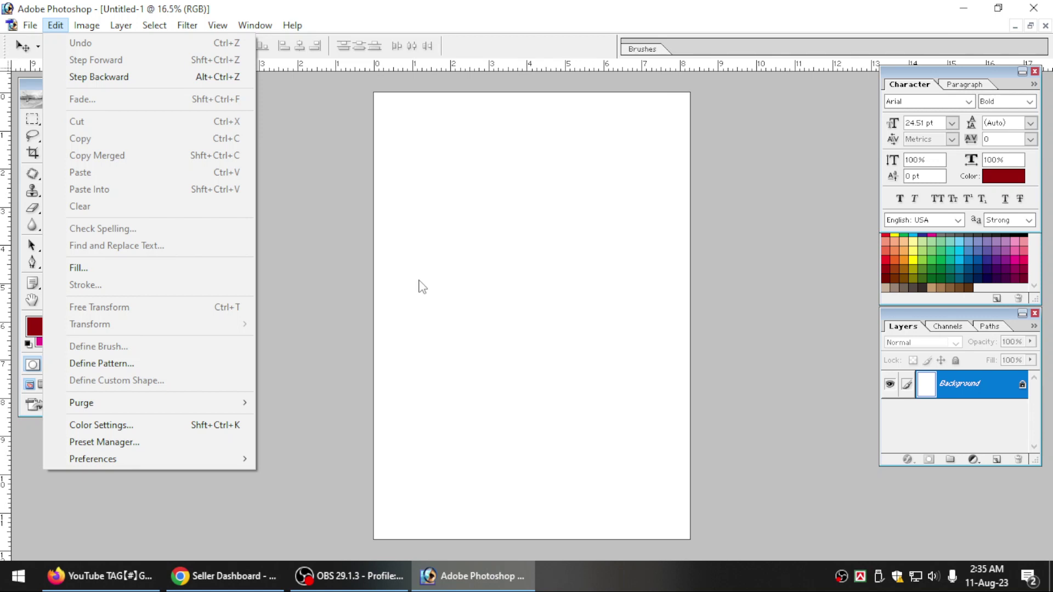
pyautogui.click(450, 266)
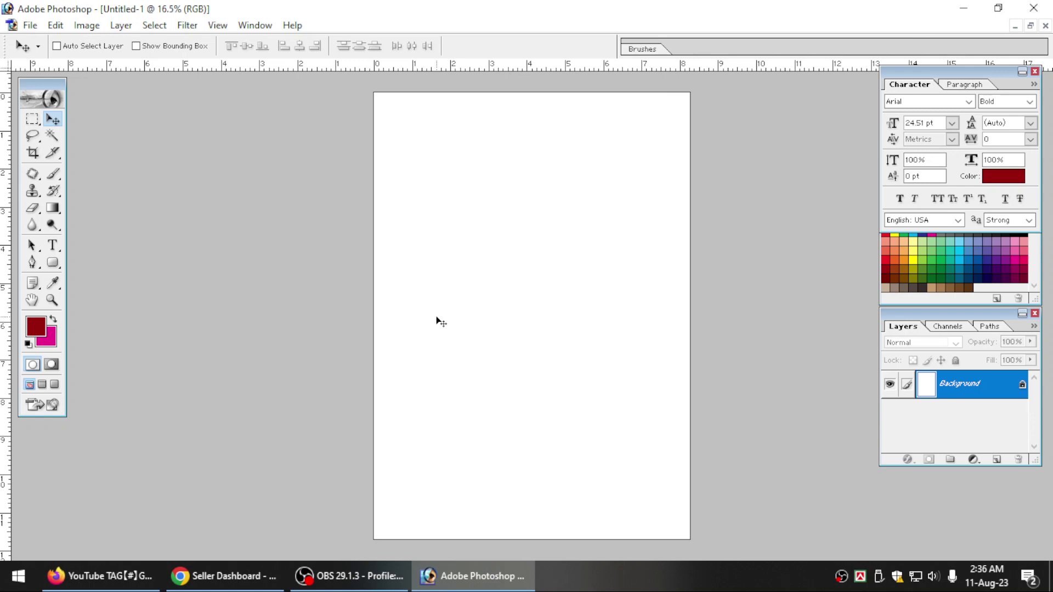
pyautogui.click(56, 26)
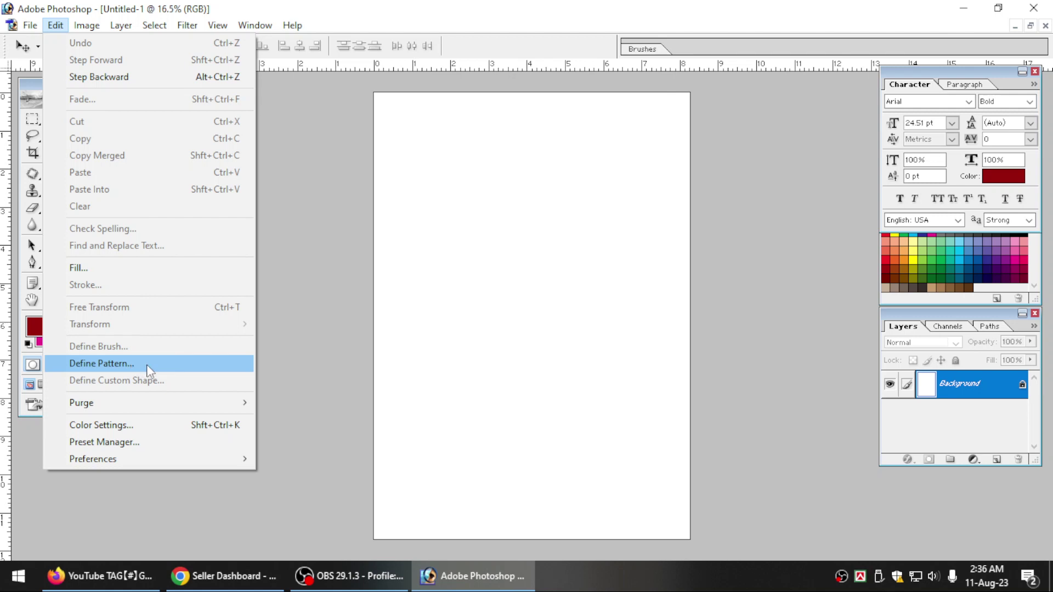
pyautogui.moveTo(104, 403)
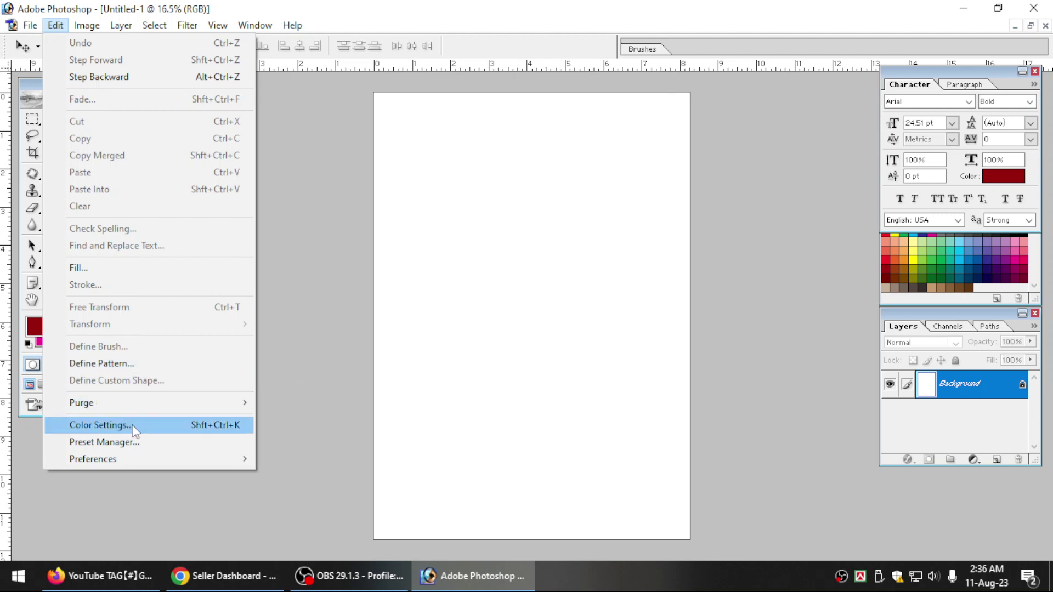
pyautogui.click(99, 425)
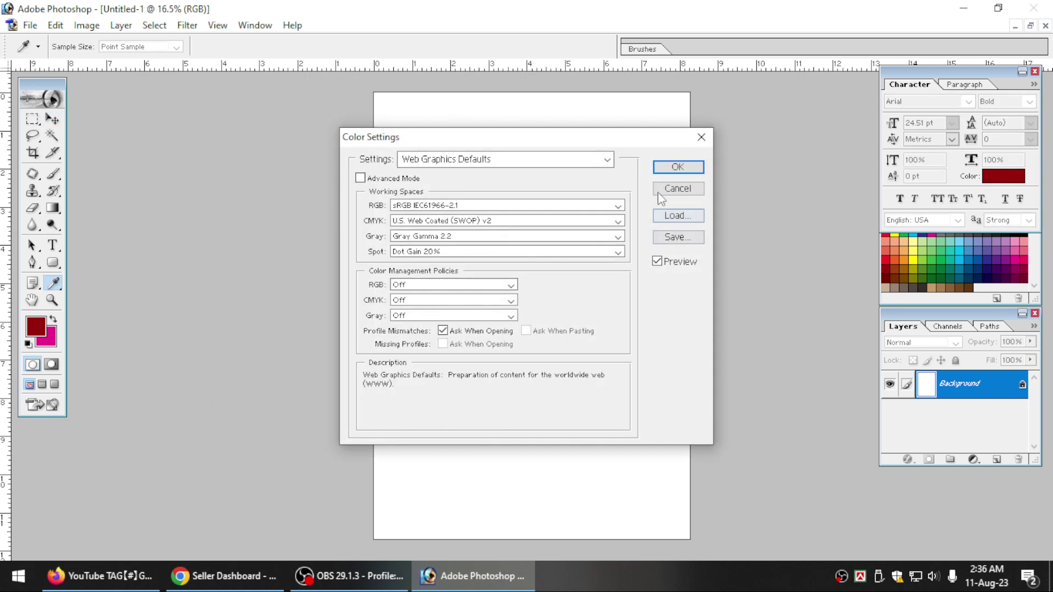
pyautogui.click(666, 192)
pyautogui.press('v')
pyautogui.click(56, 25)
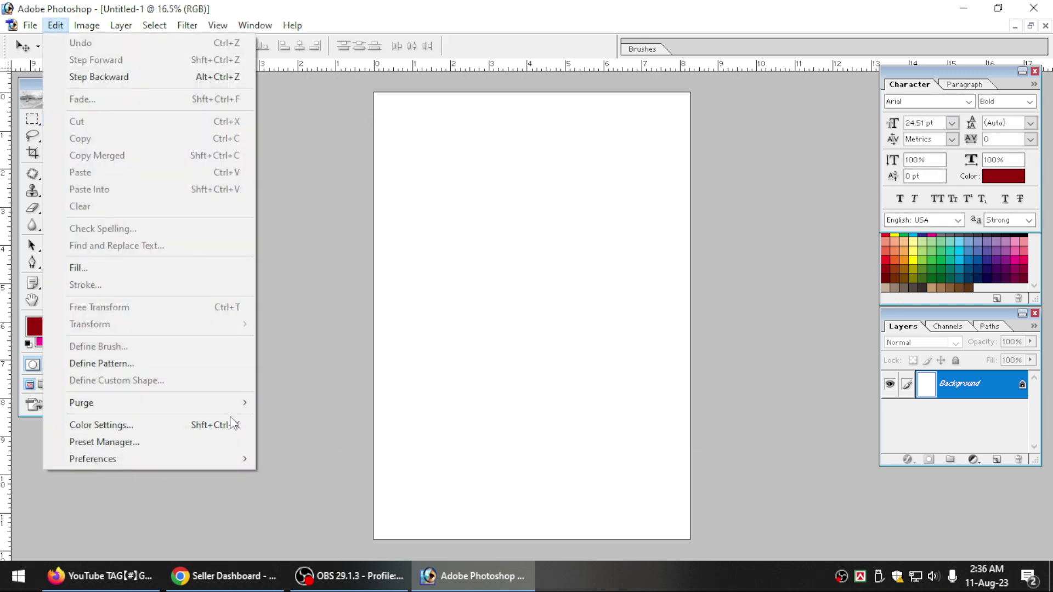
pyautogui.moveTo(164, 458)
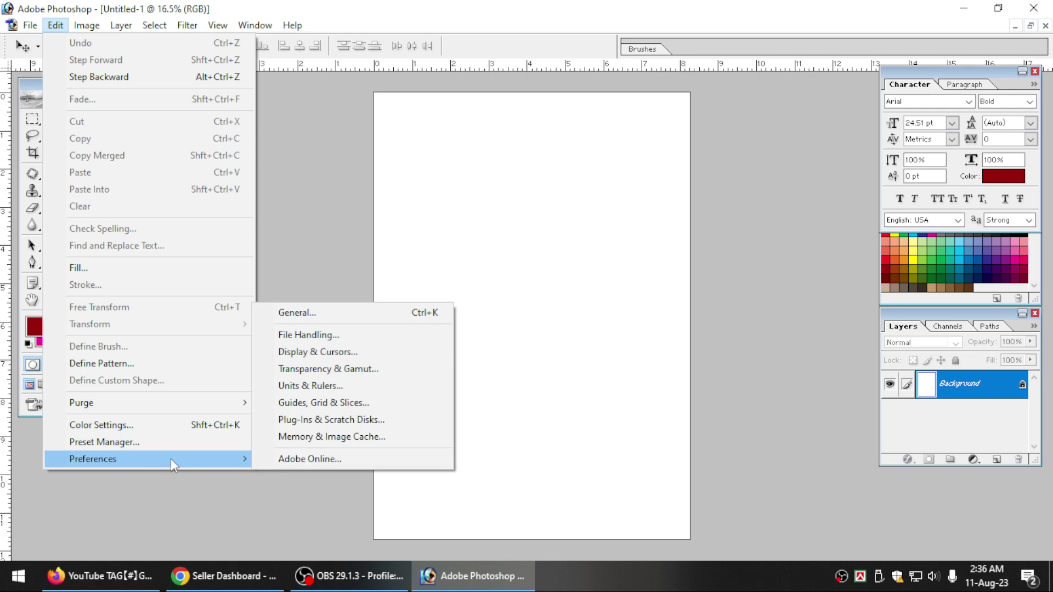
pyautogui.click(459, 233)
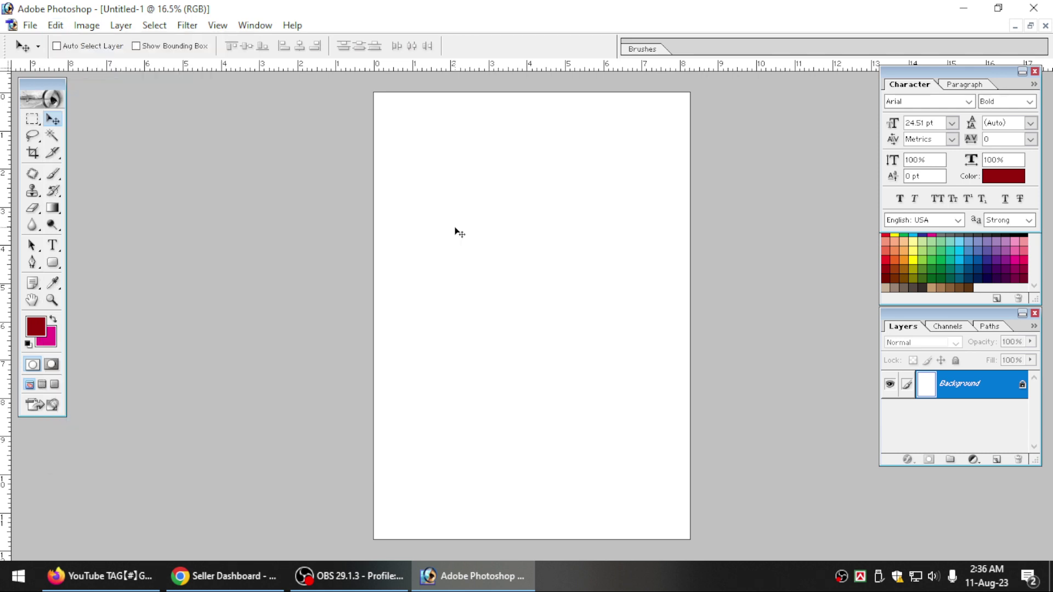
pyautogui.hotkey('ctrl', '-')
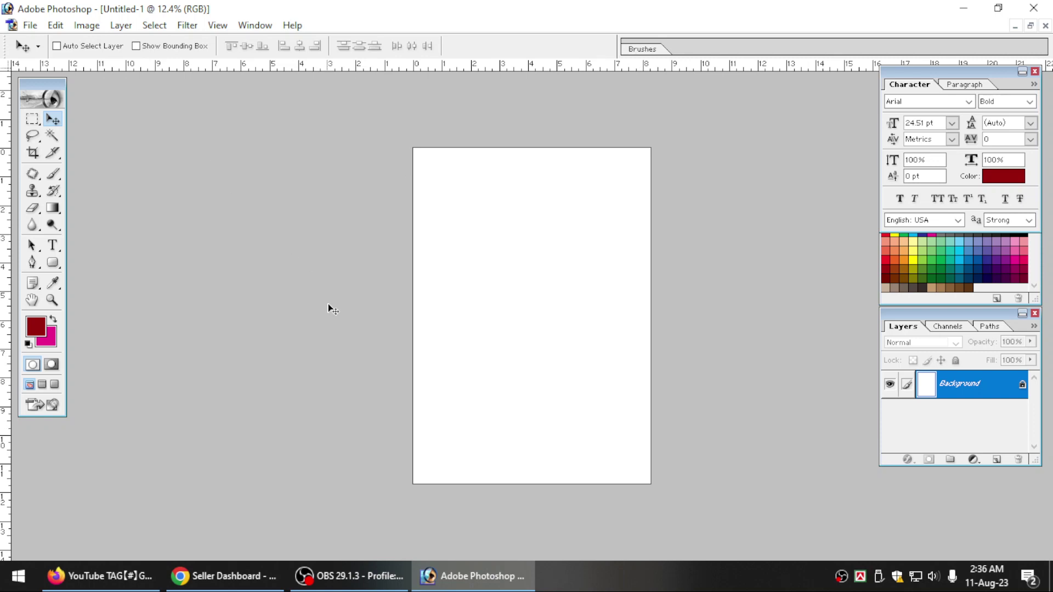
# Step: Zoom the page view out and look through the Edit menu
pyautogui.hotkey('ctrl', '-')
pyautogui.scroll(3, 329, 306)
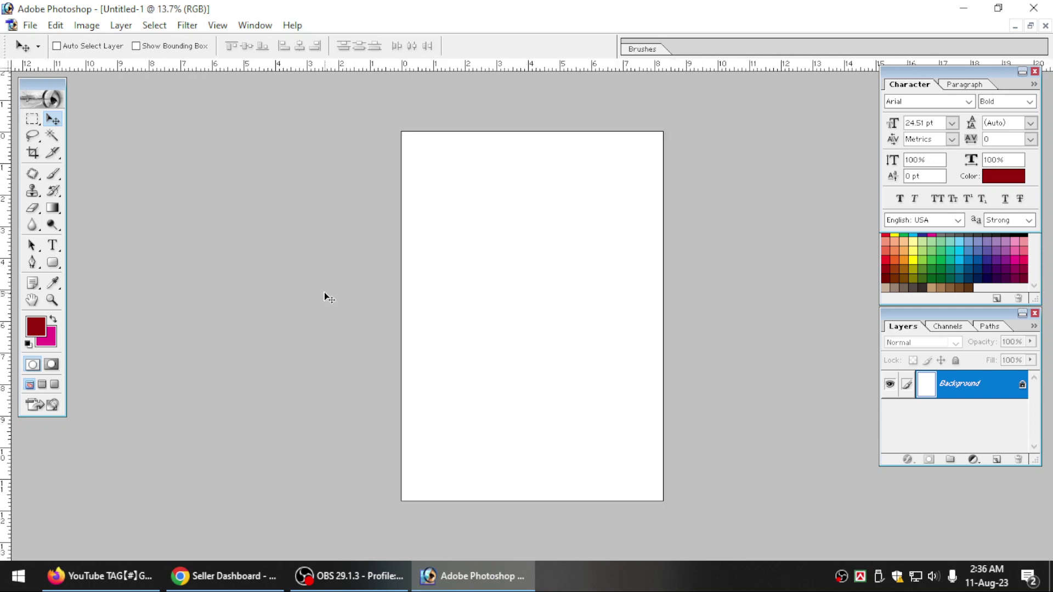
pyautogui.scroll(1, 324, 291)
pyautogui.click(55, 25)
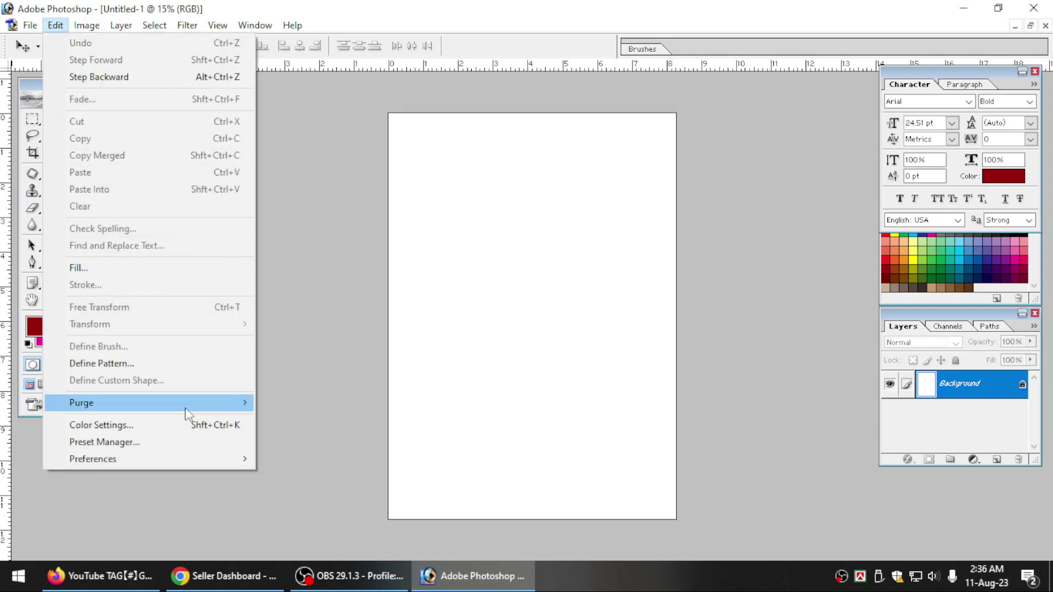
pyautogui.click(464, 282)
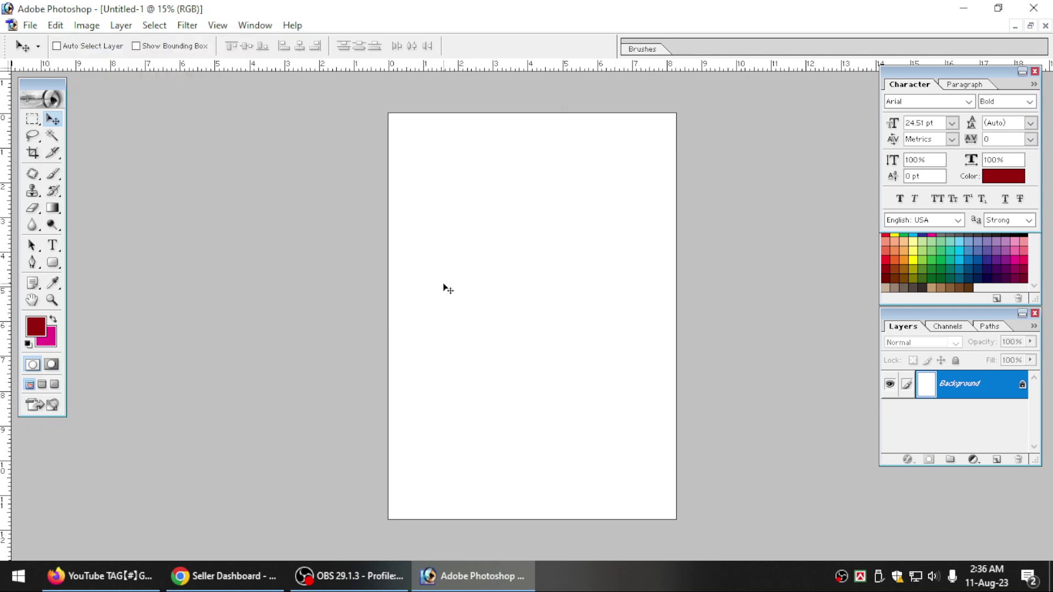
# Step: Close Untitled-1 without saving changes
pyautogui.hotkey('ctrl', 'w')
pyautogui.press('Tab')
pyautogui.press('Return')
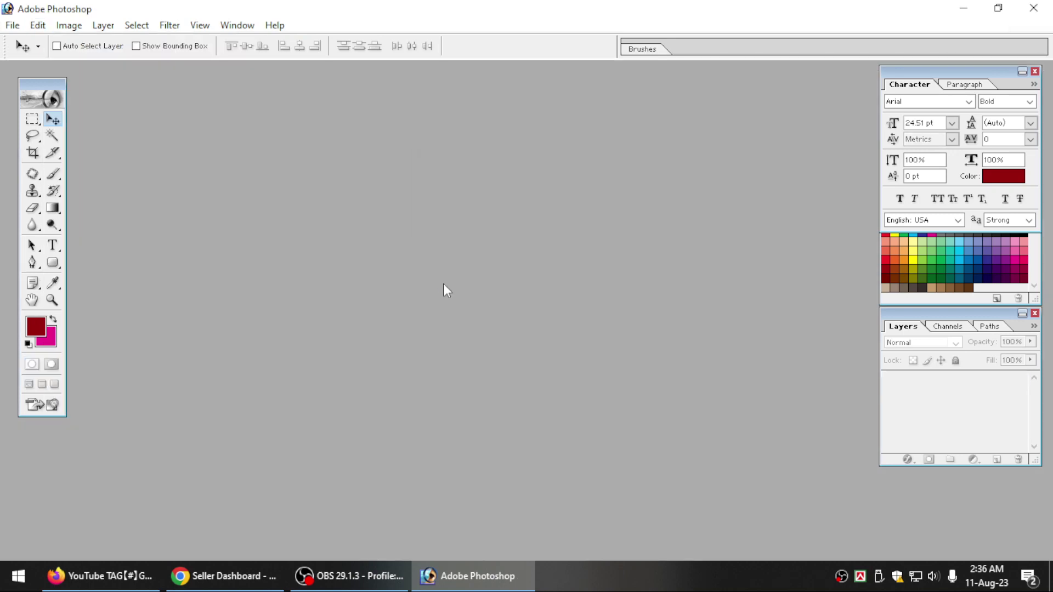